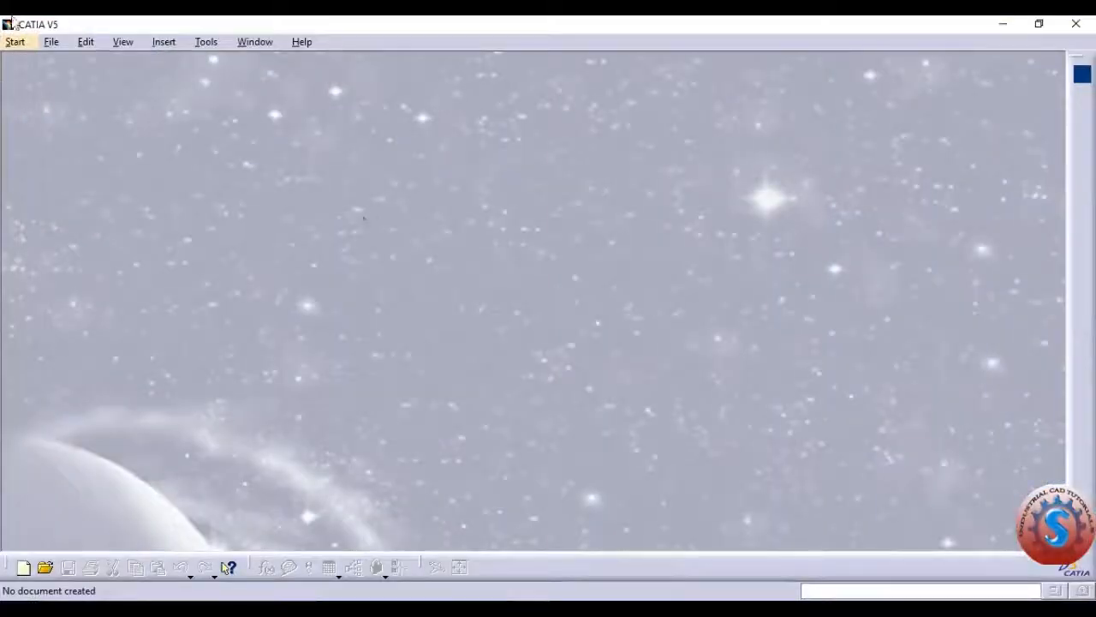
Create a new part named Part1 in the Part Design workbench with hybrid design enabled.
click(16, 42)
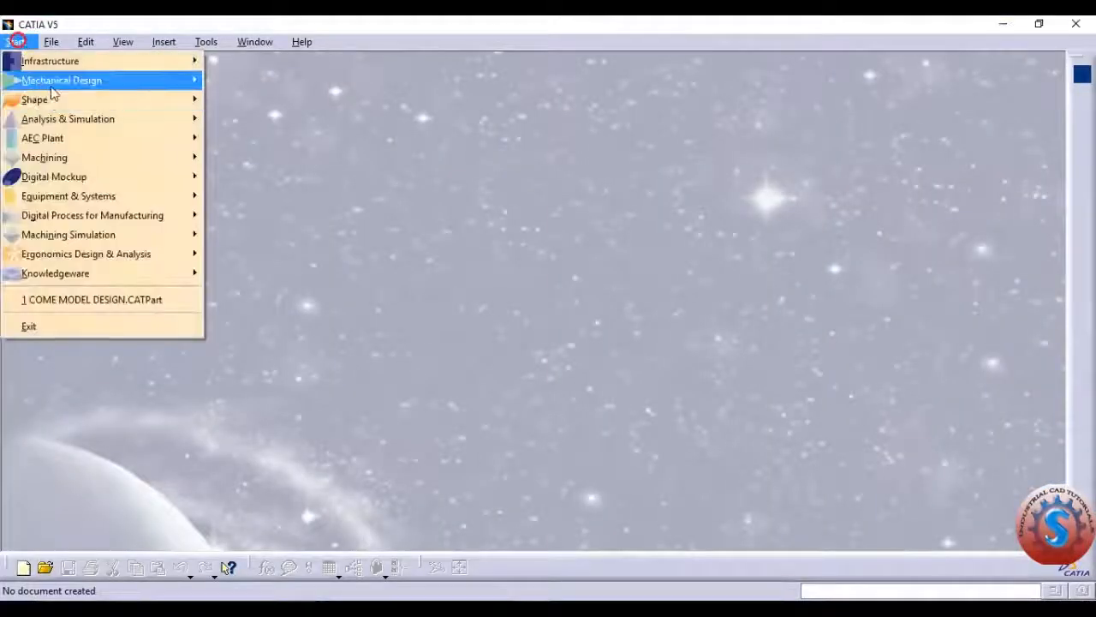
mouse_move(54, 86)
click(262, 83)
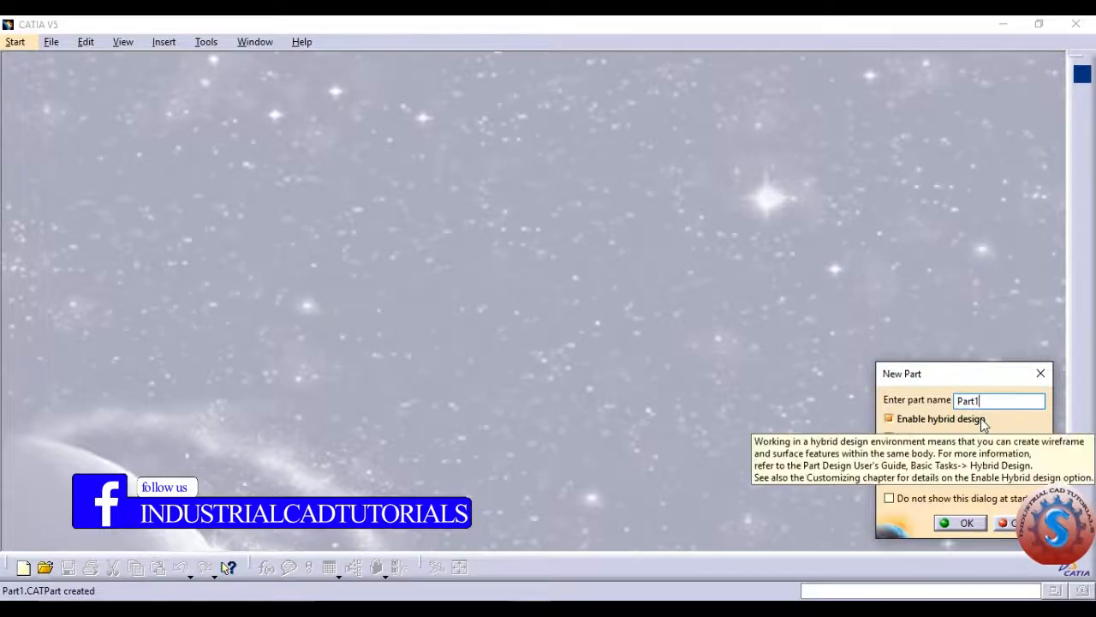
click(963, 522)
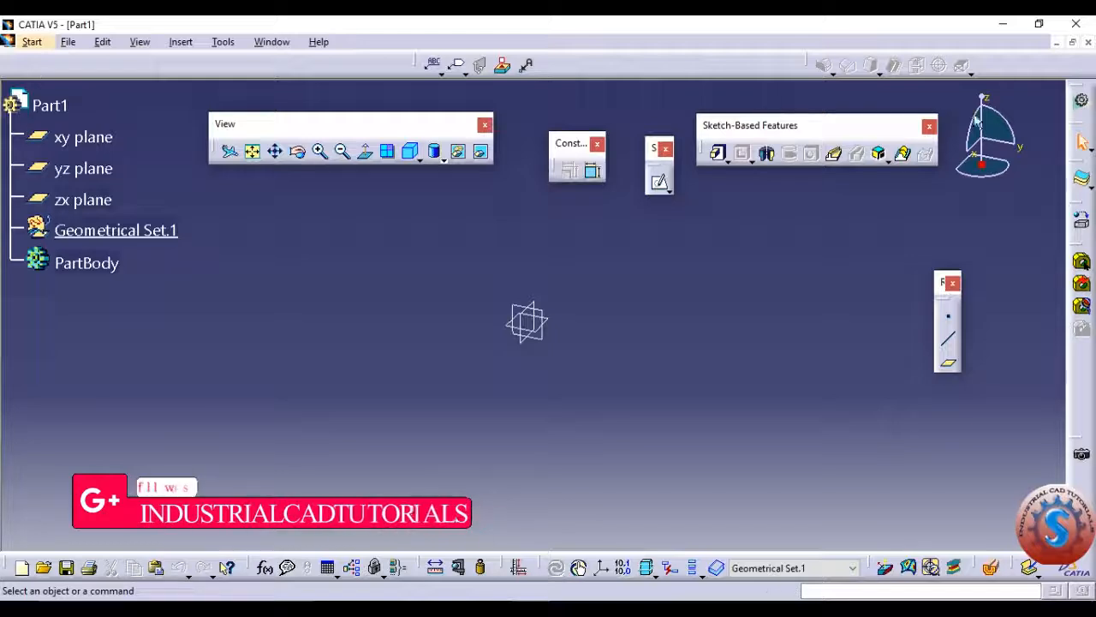
click(659, 180)
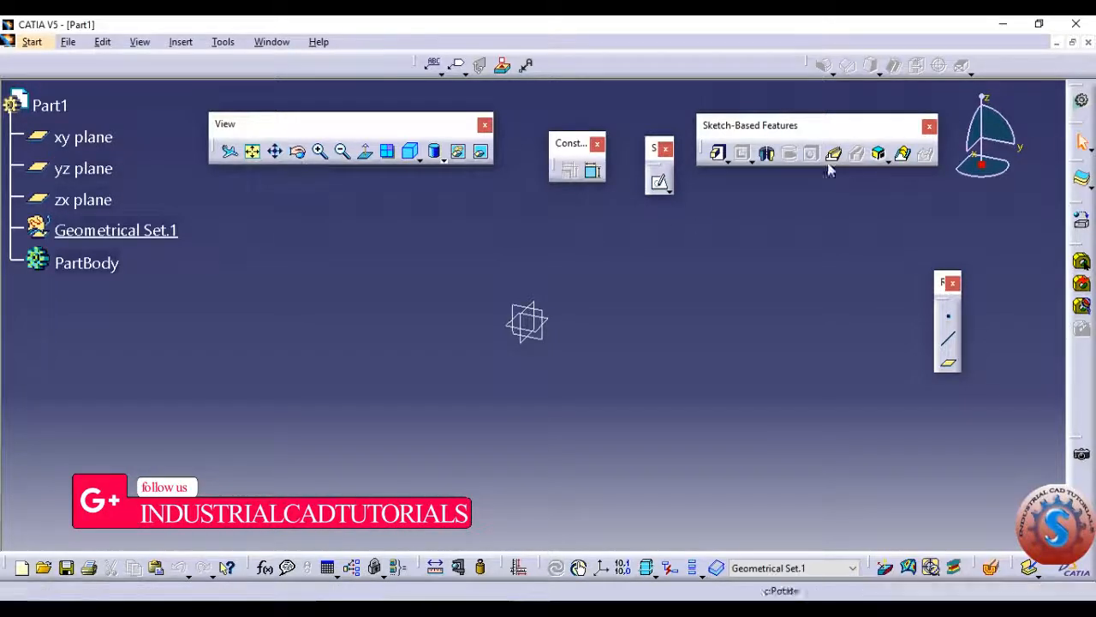
drag(869, 130, 853, 172)
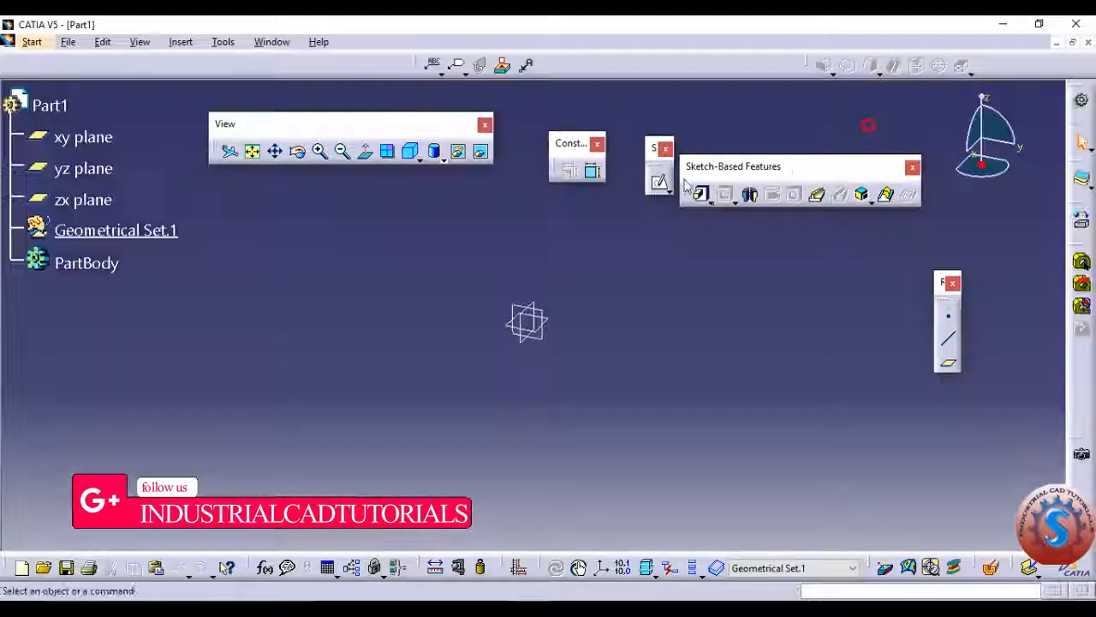
click(706, 200)
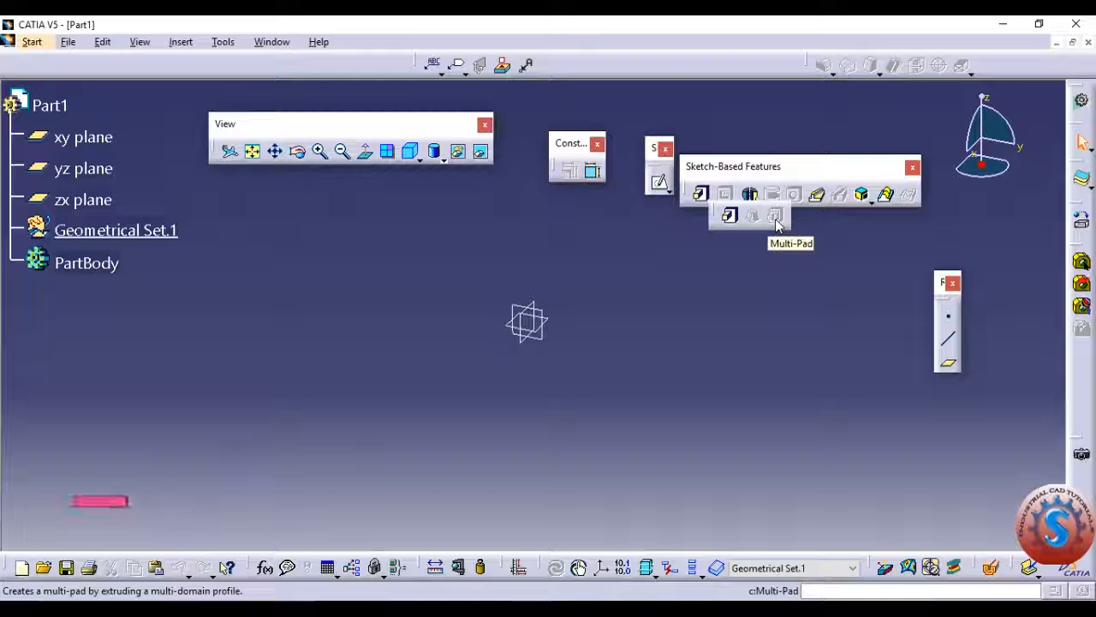
click(758, 288)
drag(767, 174, 781, 154)
Open a sketch on the xy plane and draw a rectangle about 180 by 120 mm around the origin.
click(60, 139)
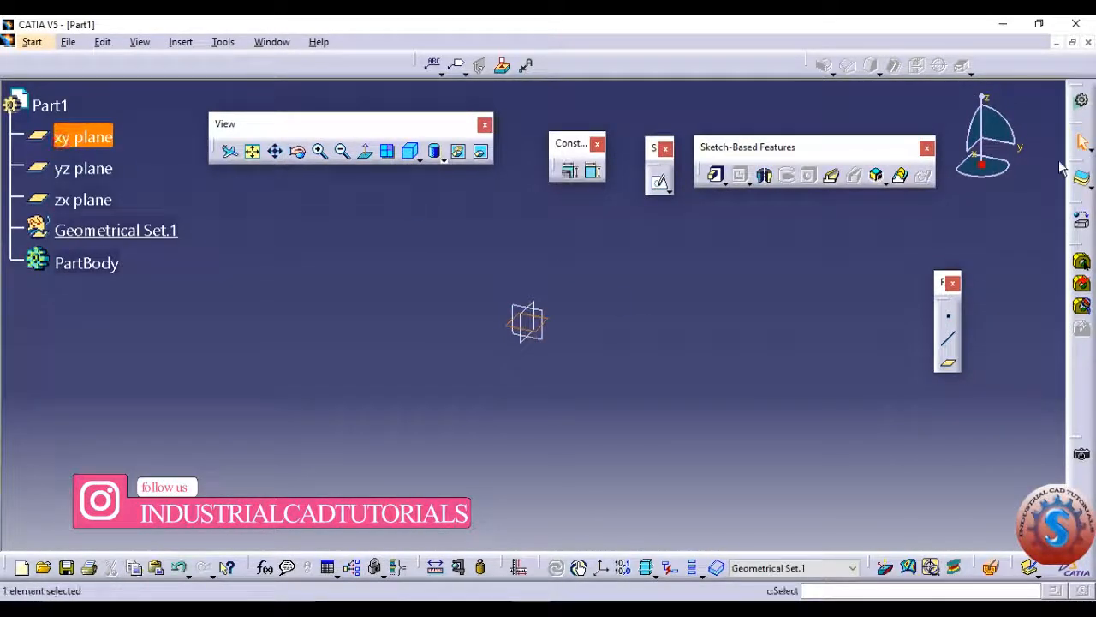
click(659, 182)
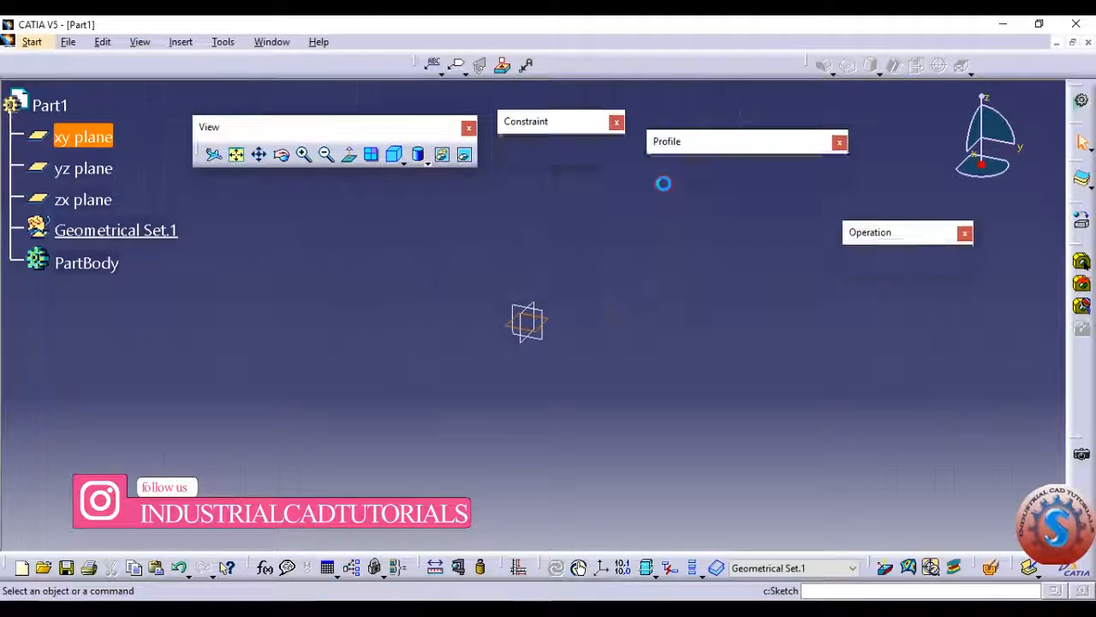
click(690, 169)
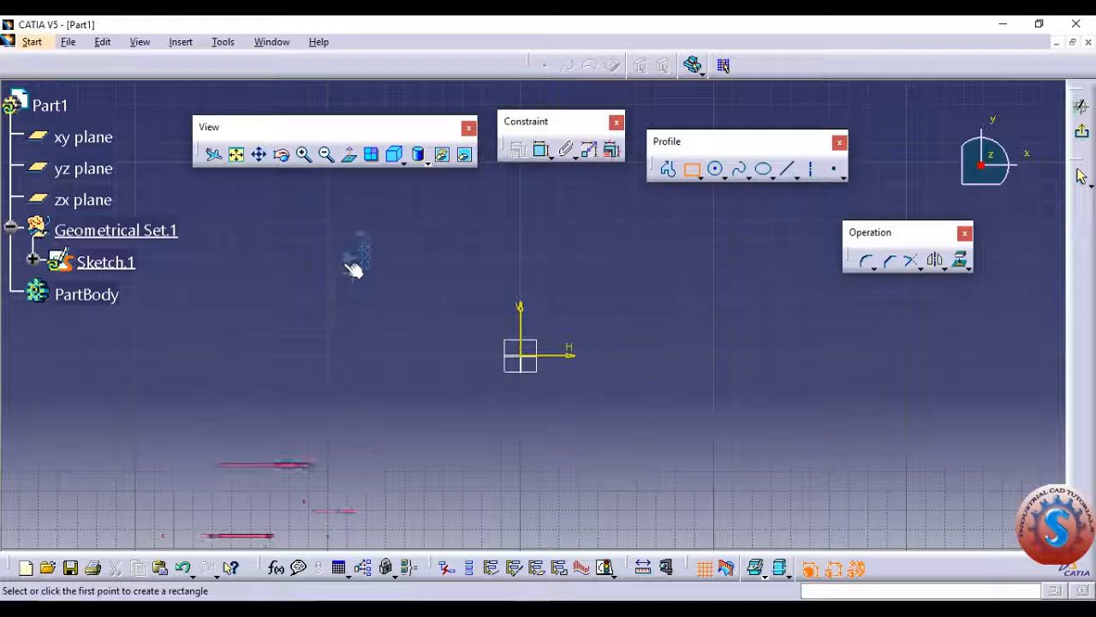
click(347, 258)
click(694, 491)
click(716, 169)
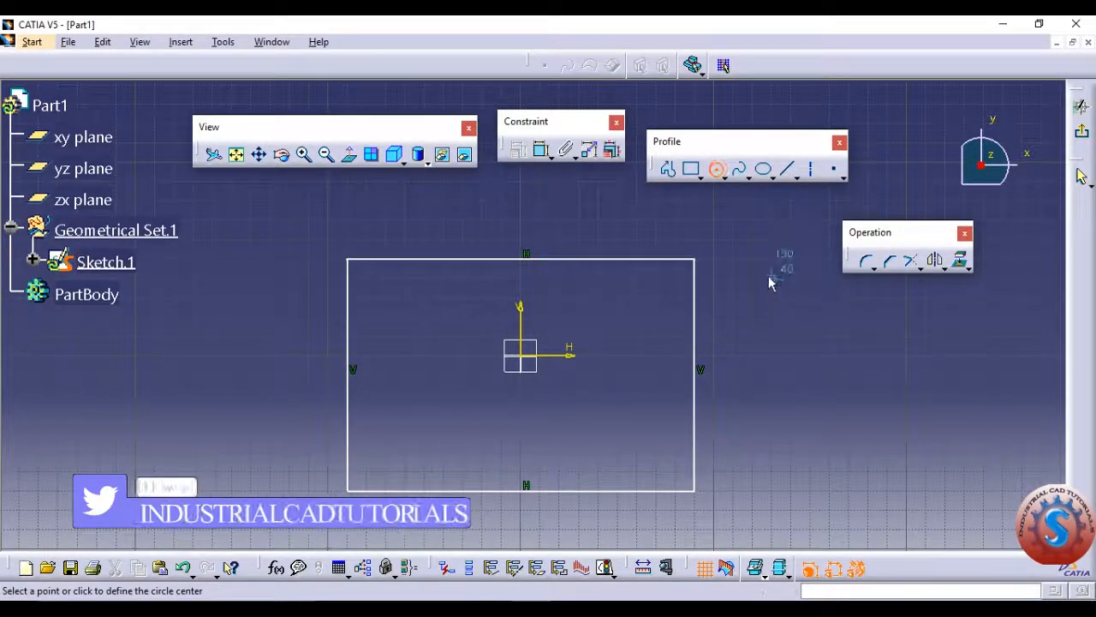
key(Escape)
Dimension the length of the rectangle's top edge and the distance from the horizontal axis to that edge.
click(540, 149)
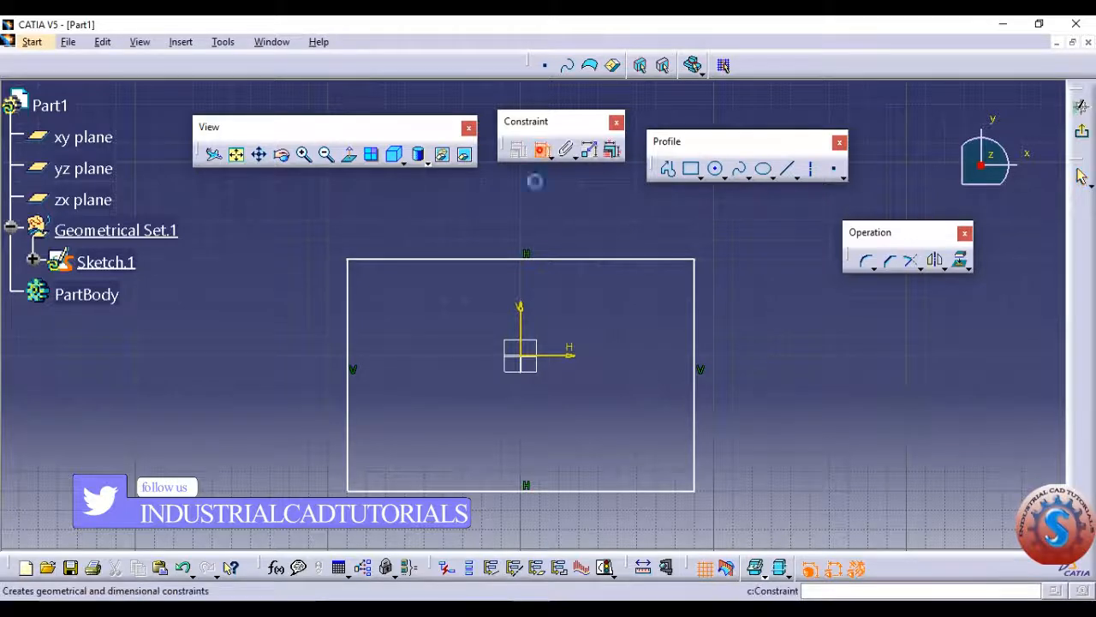
click(533, 259)
click(511, 220)
click(541, 149)
click(568, 355)
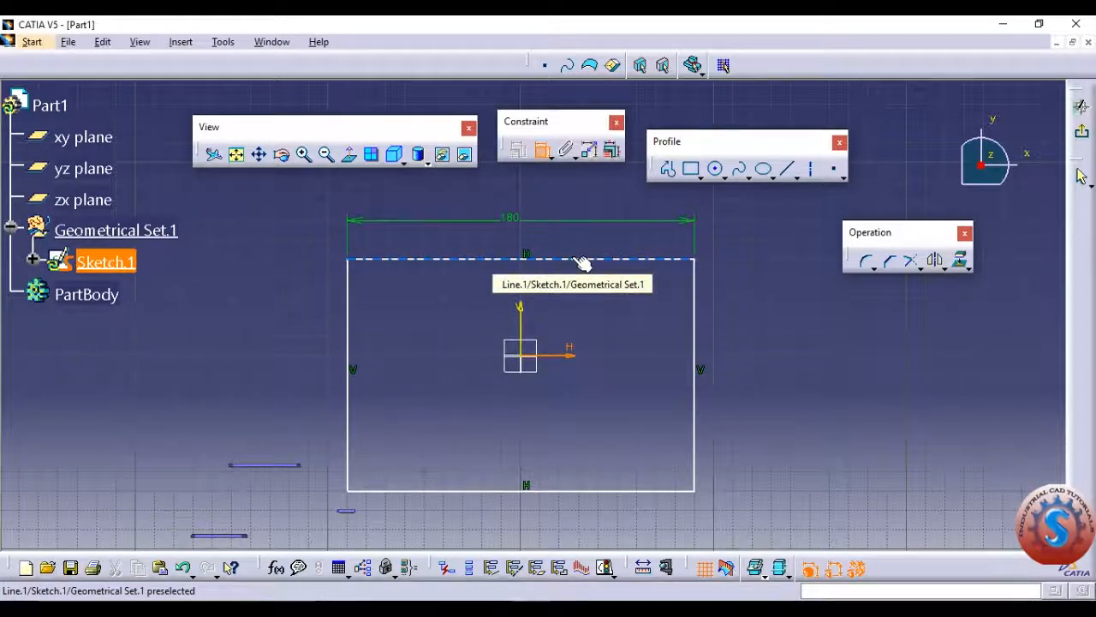
click(581, 260)
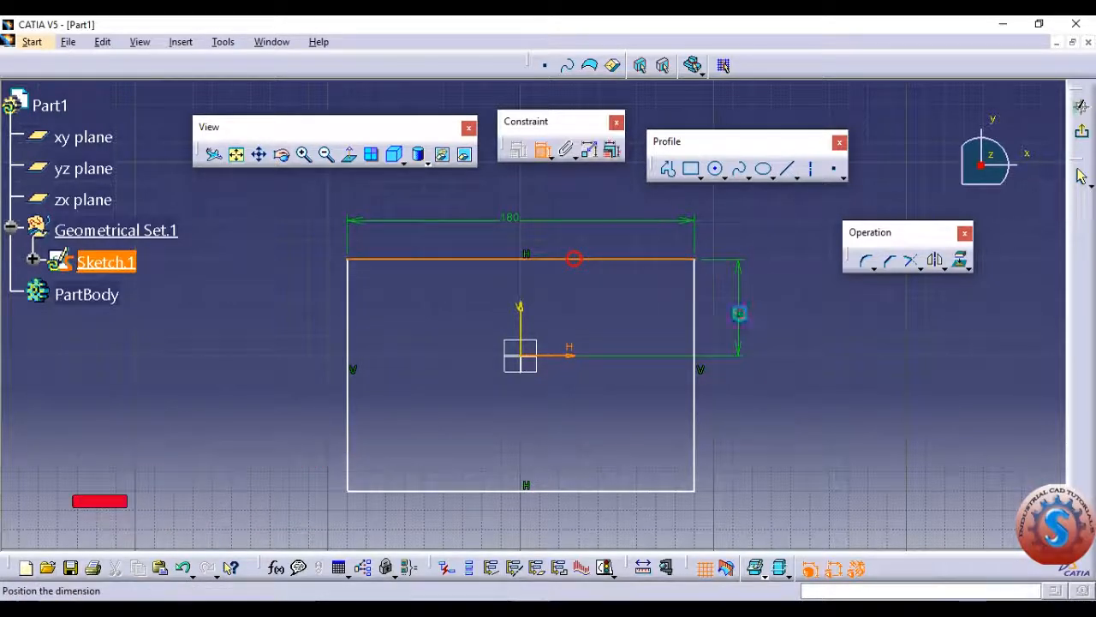
click(738, 326)
click(576, 490)
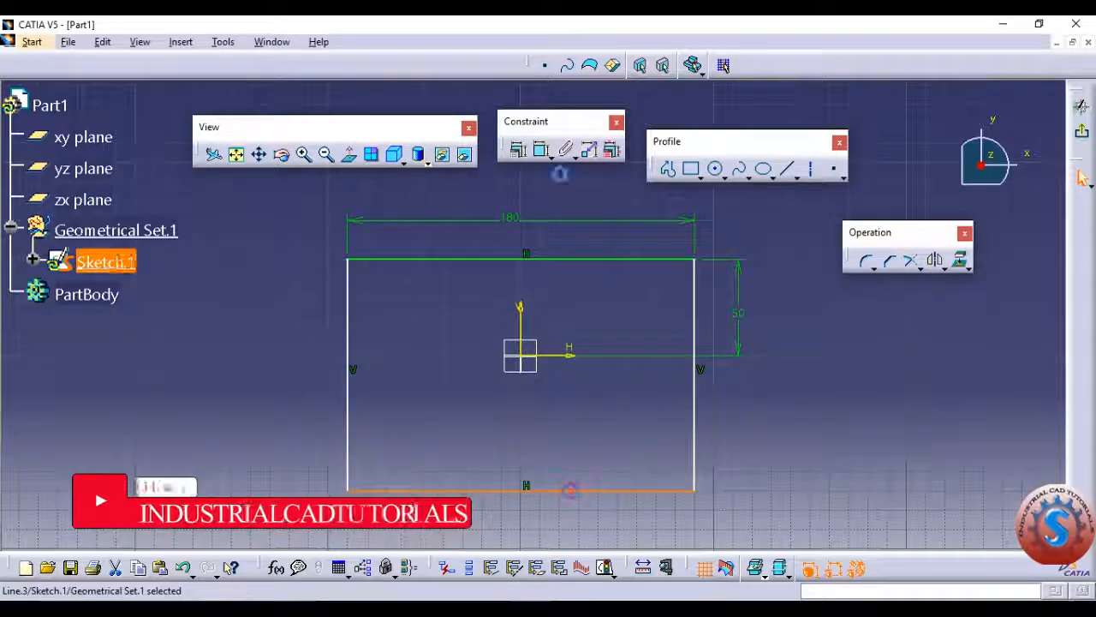
click(541, 153)
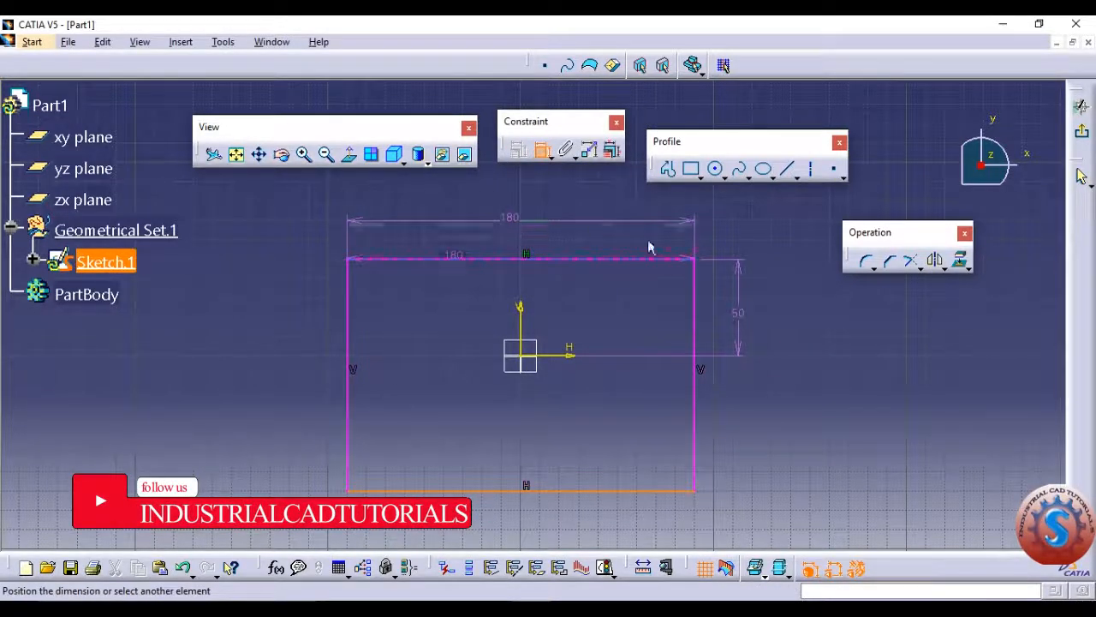
mouse_move(745, 336)
middle_down()
mouse_move(733, 318)
mouse_move(718, 342)
middle_up()
Dimension the height of the rectangle along its left edge.
click(542, 152)
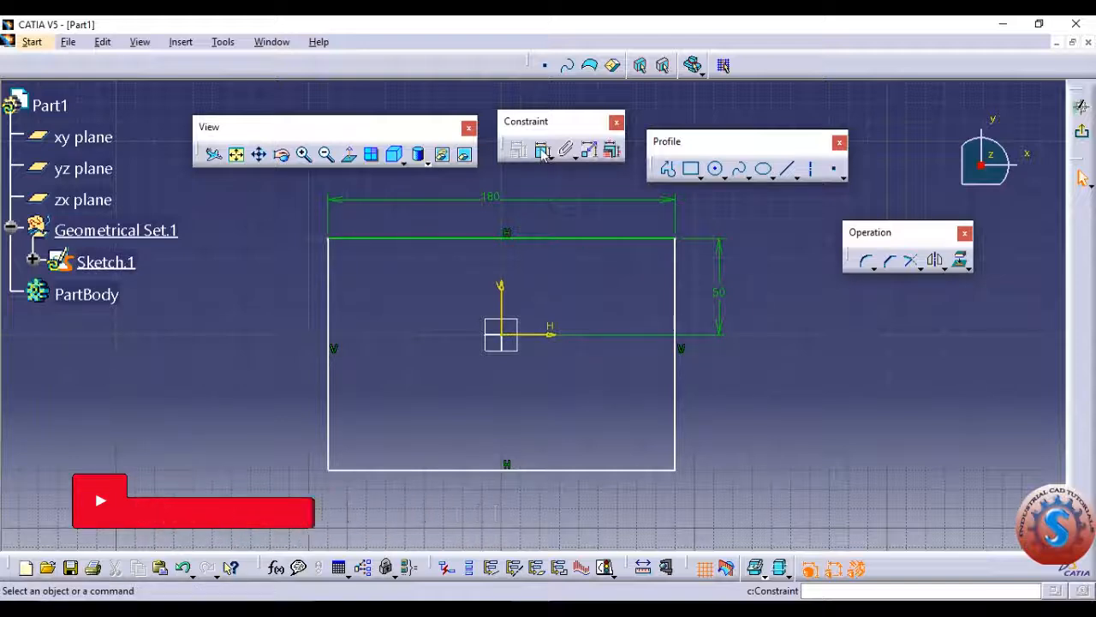
click(330, 382)
click(275, 373)
middle_drag(486, 356, 467, 359)
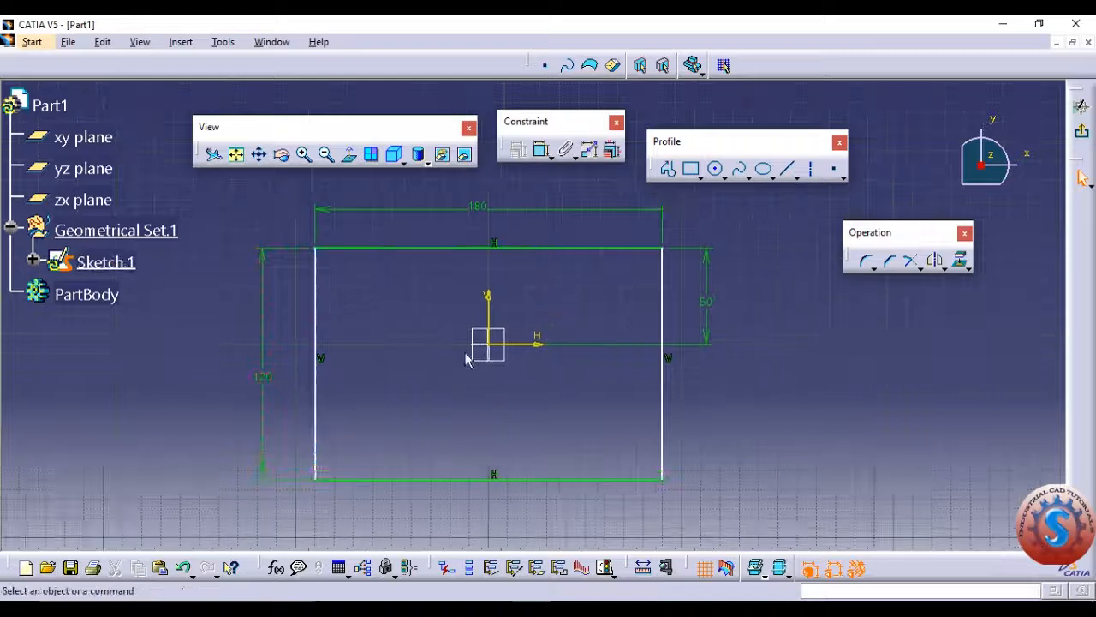
middle_drag(582, 234, 592, 229)
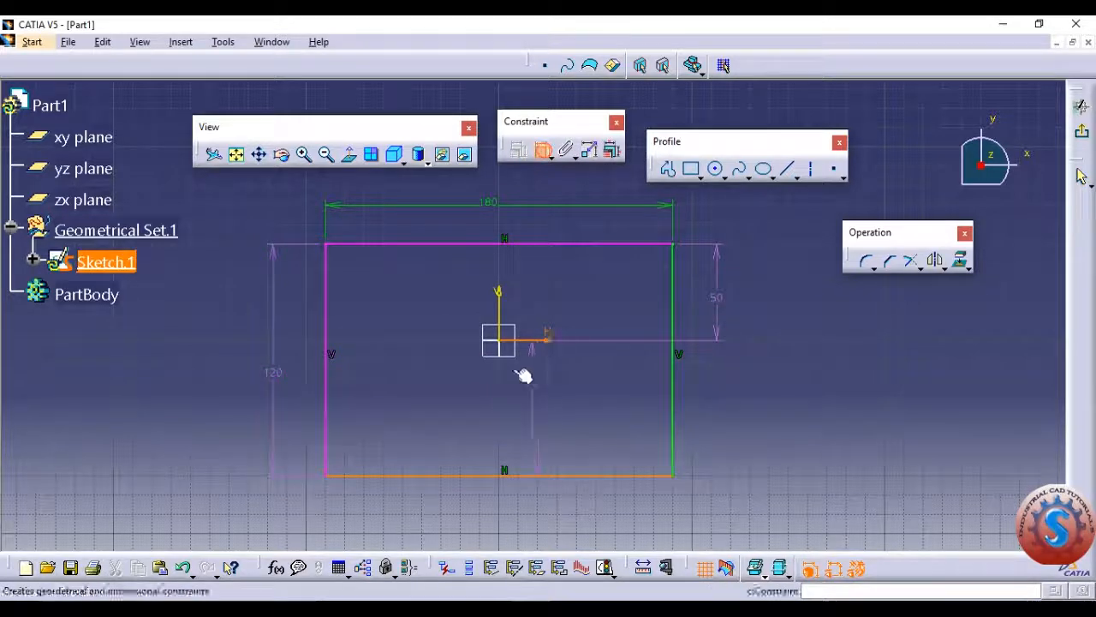
click(750, 359)
middle_drag(750, 359, 746, 317)
Dimension the distance from the vertical axis to the rectangle's left edge.
click(541, 150)
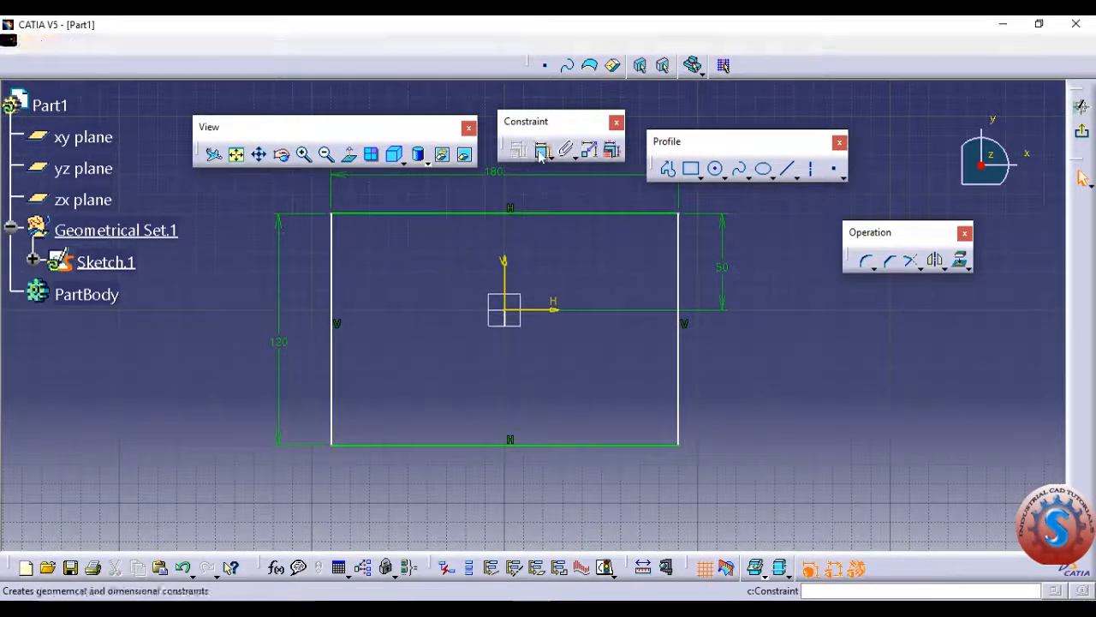
click(503, 295)
click(332, 291)
click(416, 394)
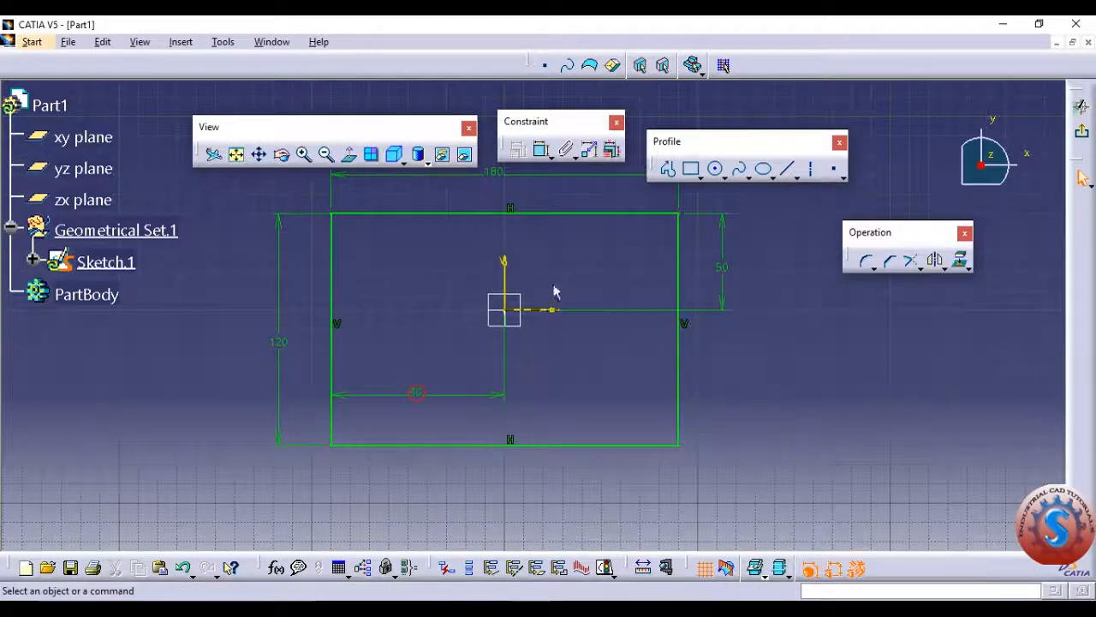
middle_drag(676, 349, 668, 378)
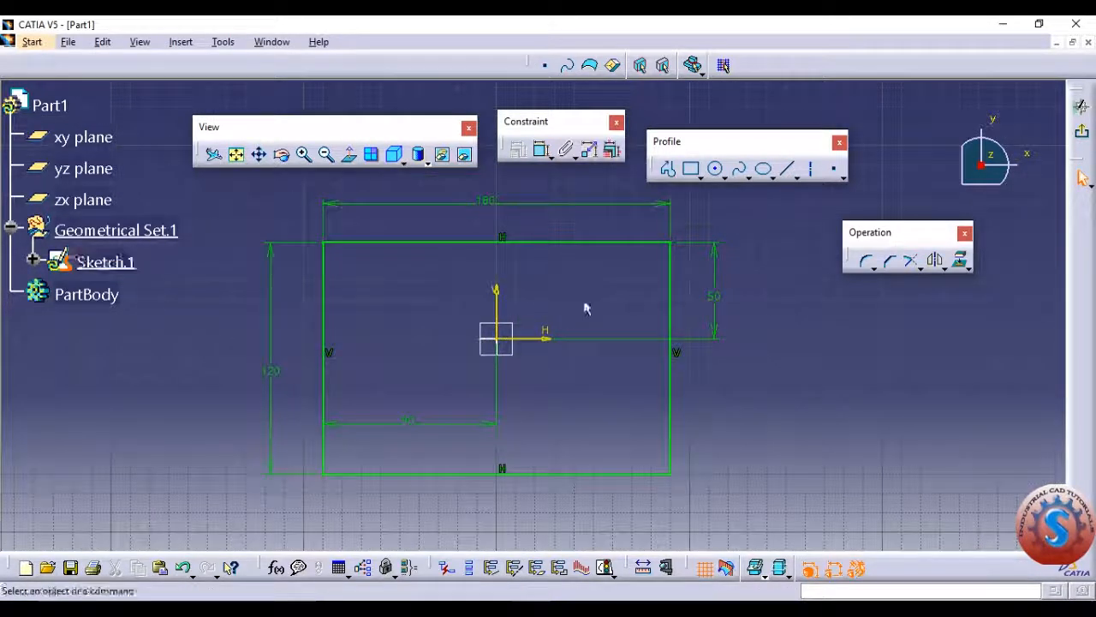
Set the distance between the horizontal axis and the rectangle's top edge to 60 mm.
double_click(413, 425)
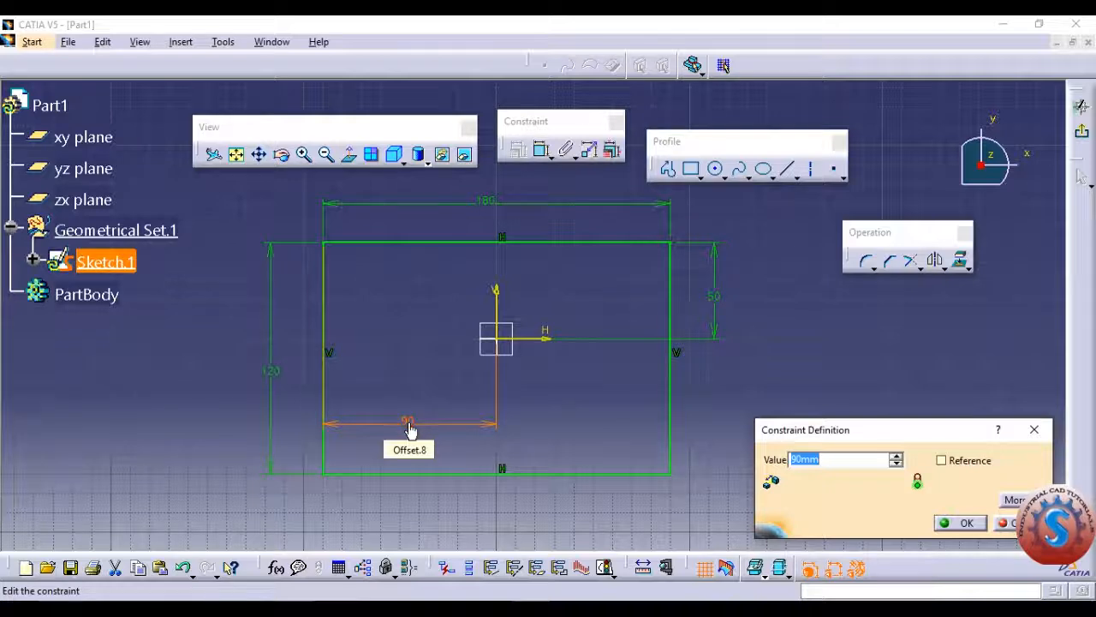
click(575, 404)
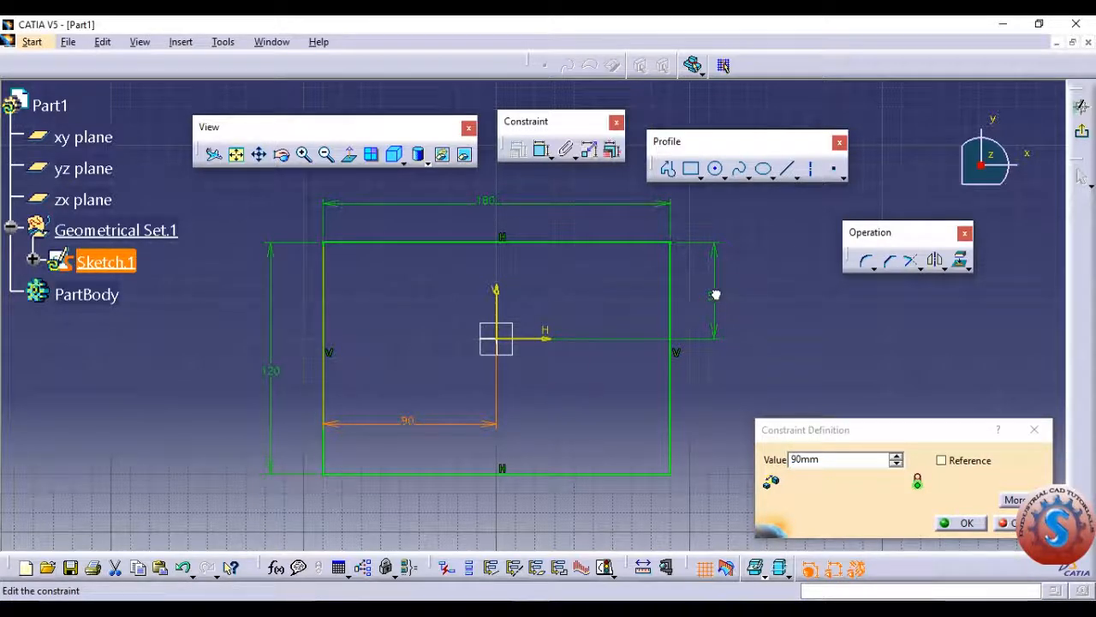
double_click(715, 297)
key(BackSpace)
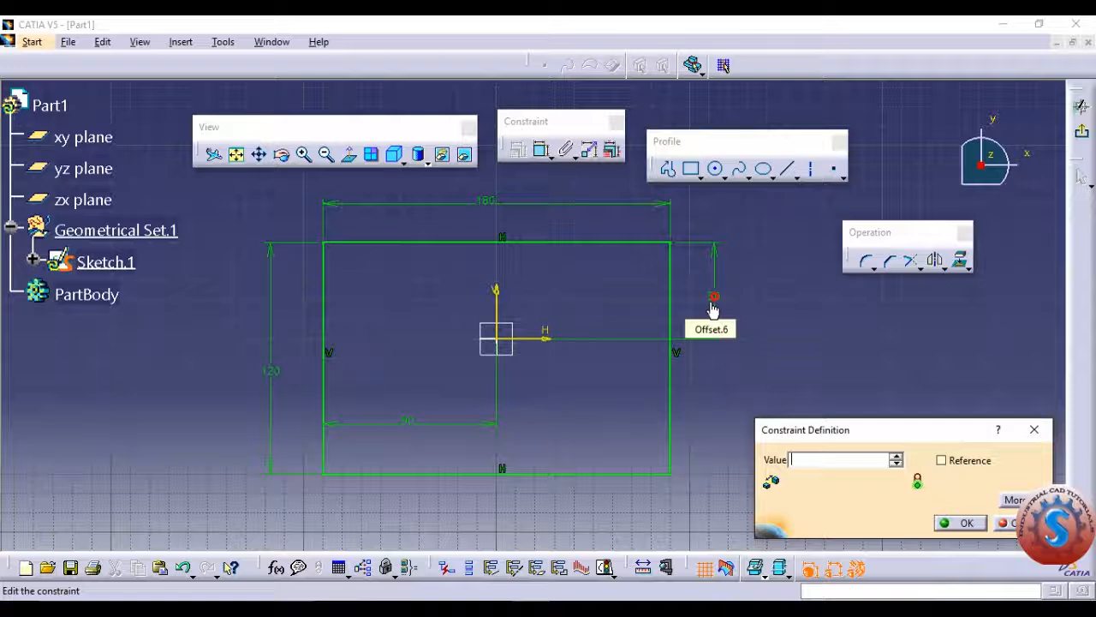
click(961, 524)
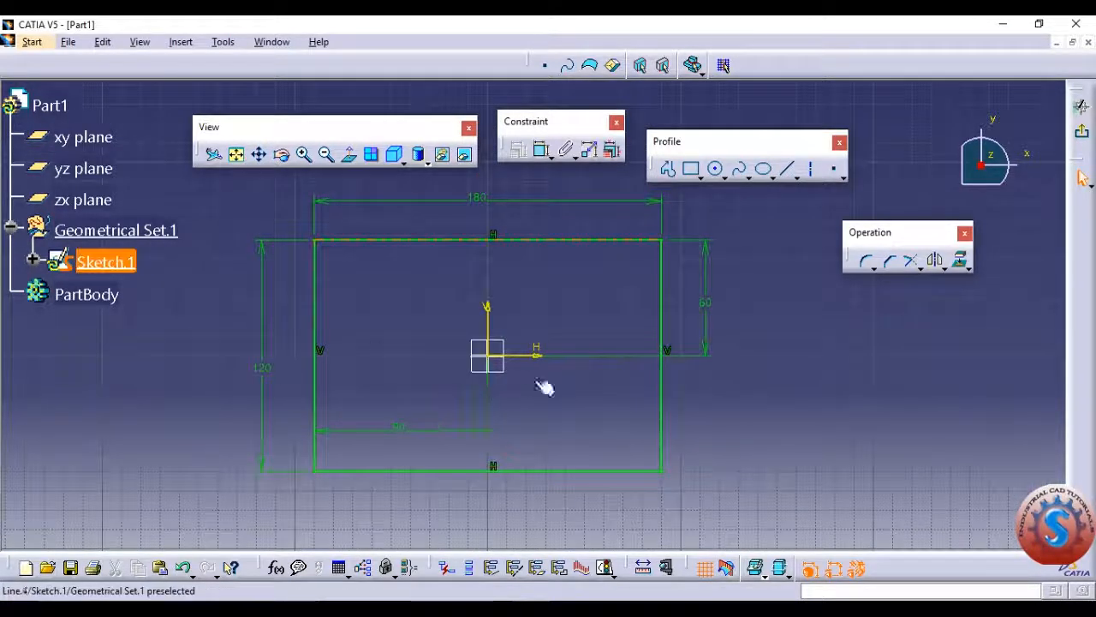
Draw a circle about 82 mm in diameter centred on the sketch origin.
middle_drag(501, 363, 555, 322)
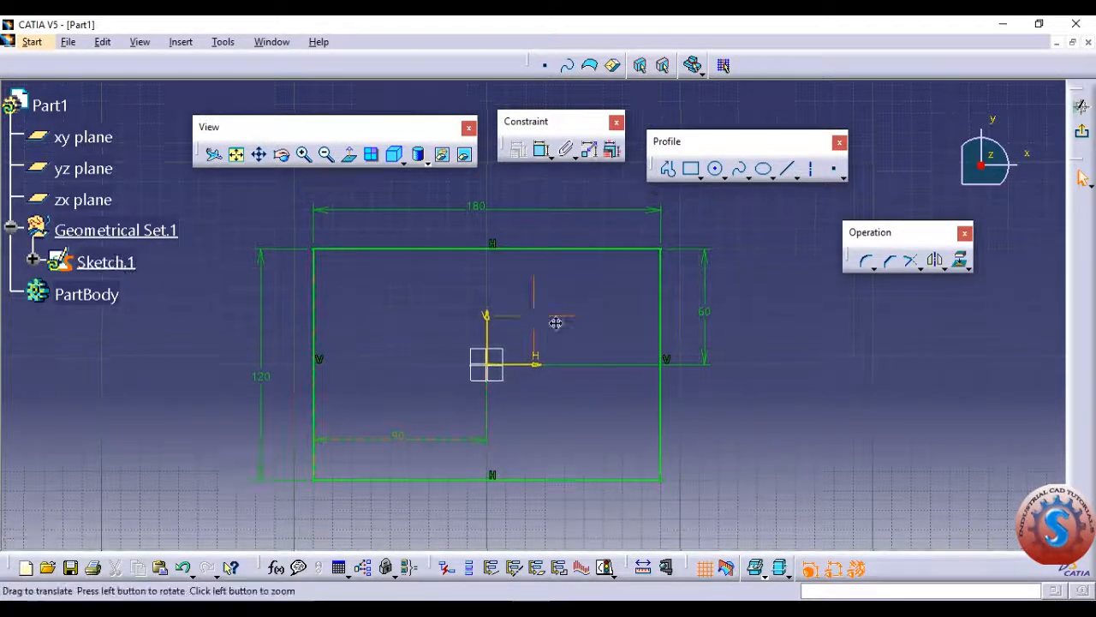
click(714, 169)
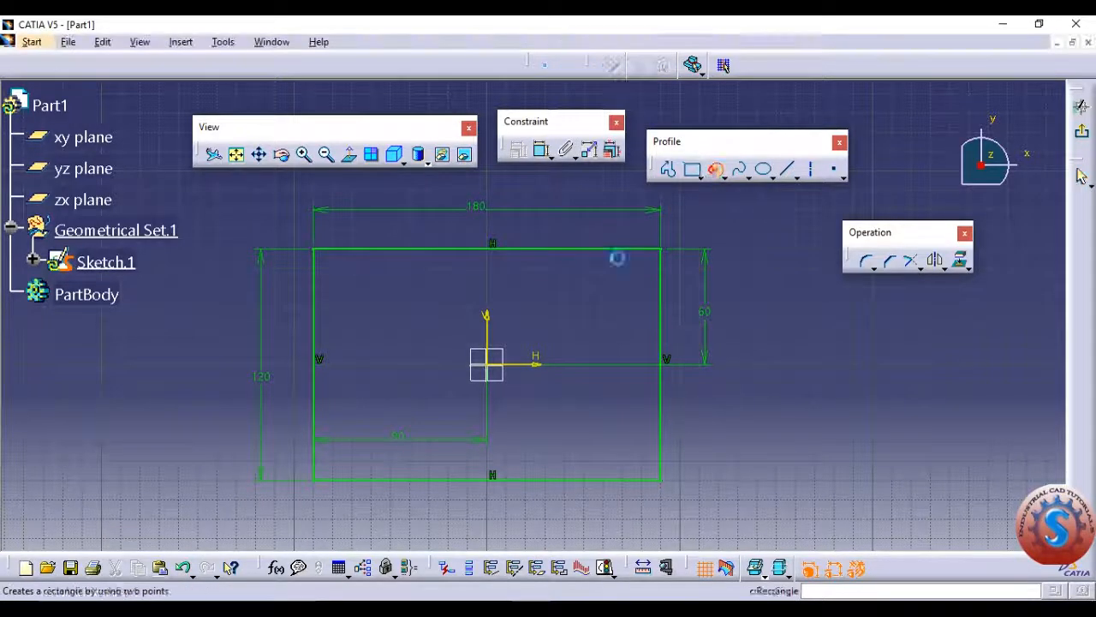
click(567, 360)
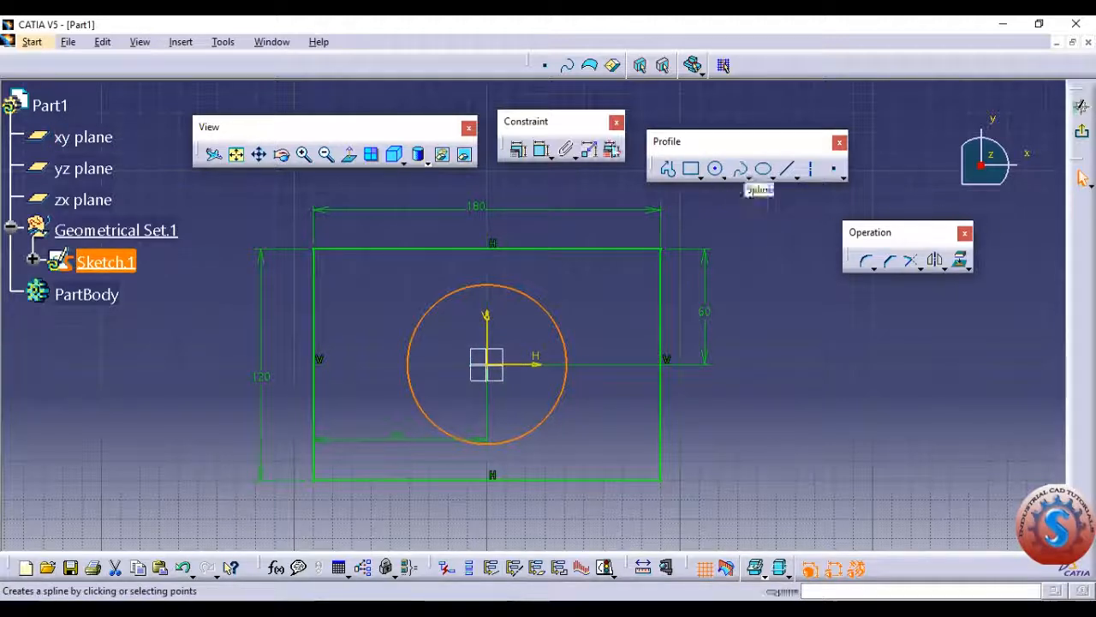
Dimension the circle's diameter and set it to 50 mm.
click(543, 155)
click(578, 288)
double_click(578, 288)
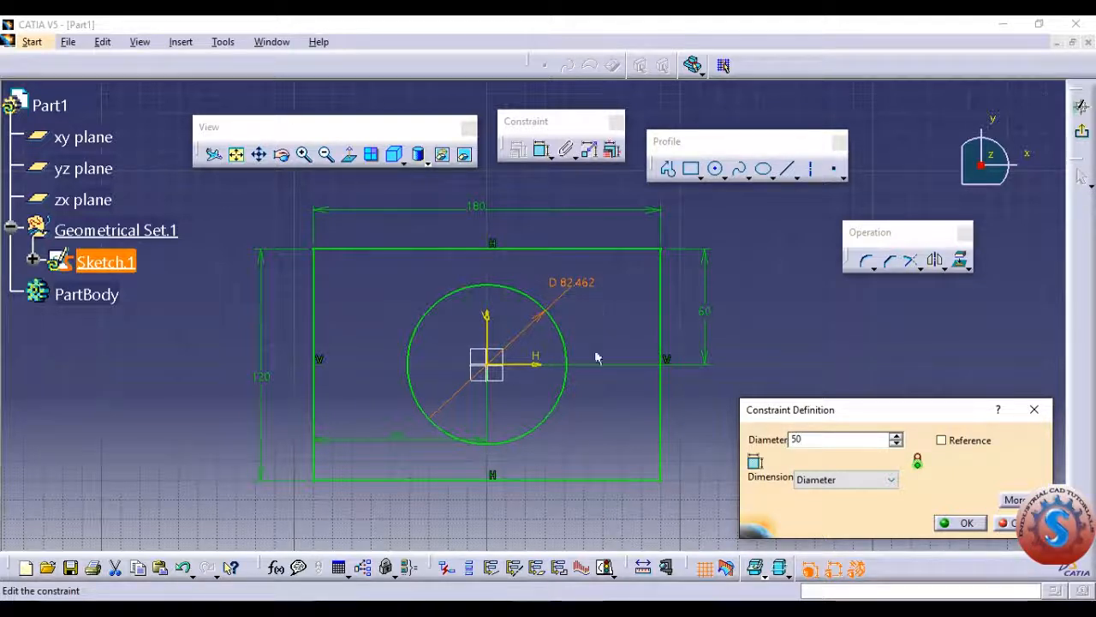
click(977, 529)
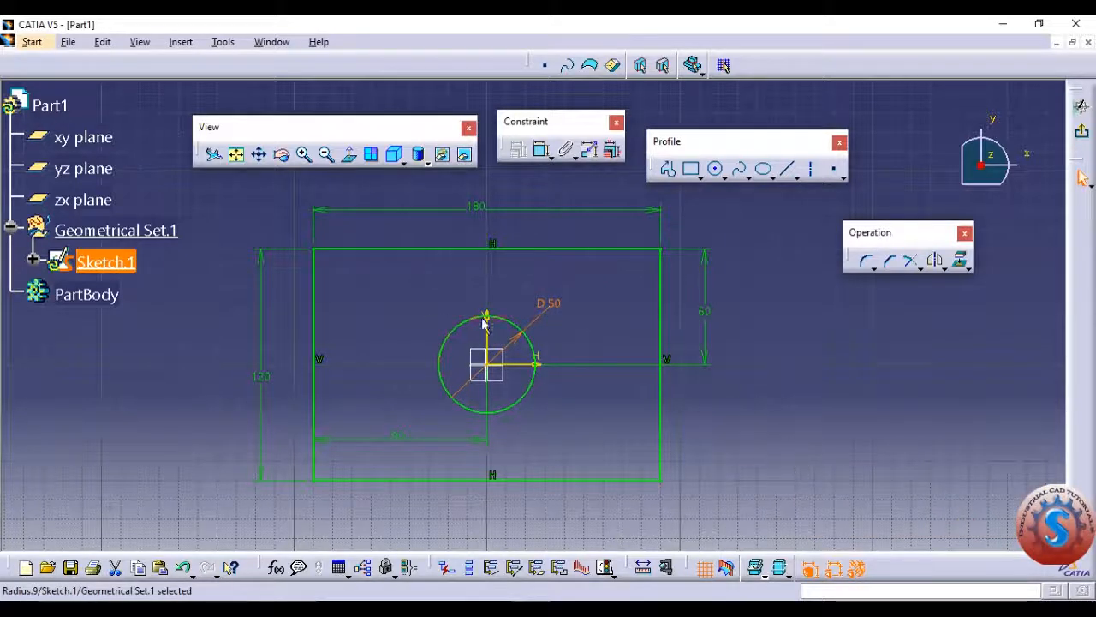
Switch the circle's dimension type to Radius and back to Diameter.
double_click(552, 308)
click(821, 480)
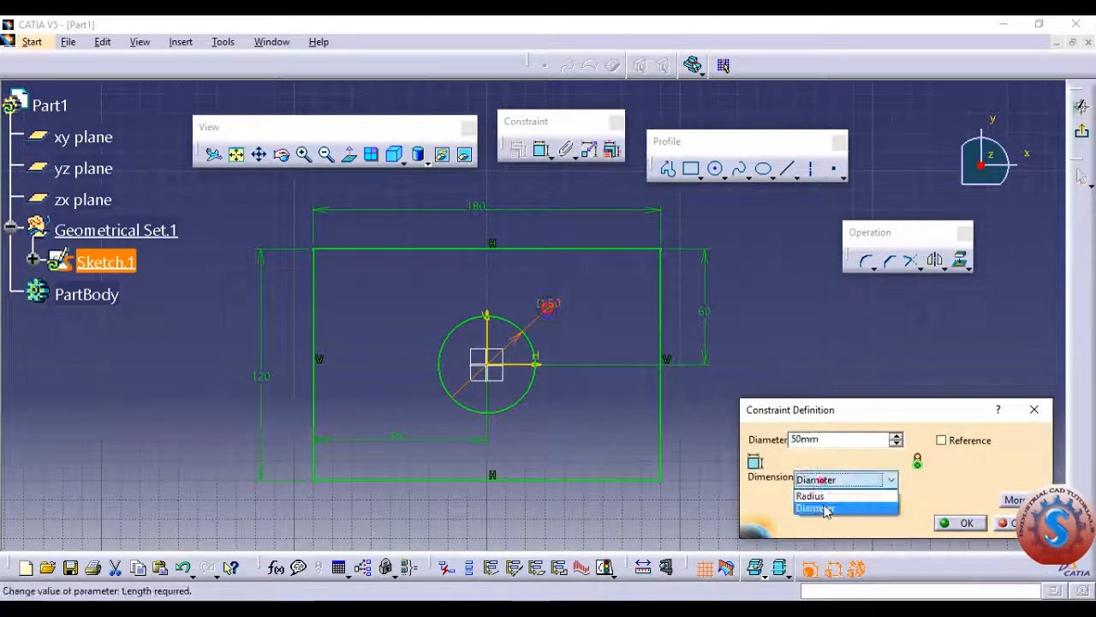
click(822, 496)
click(828, 480)
click(827, 508)
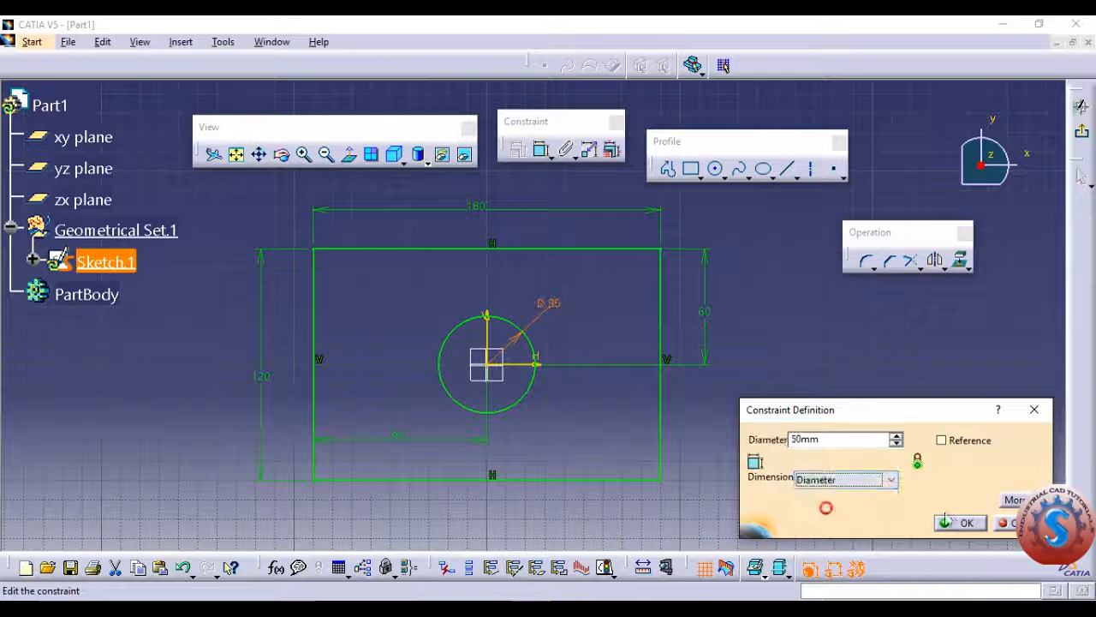
click(952, 523)
middle_drag(494, 345, 509, 324)
middle_drag(590, 353, 573, 375)
click(721, 174)
click(699, 175)
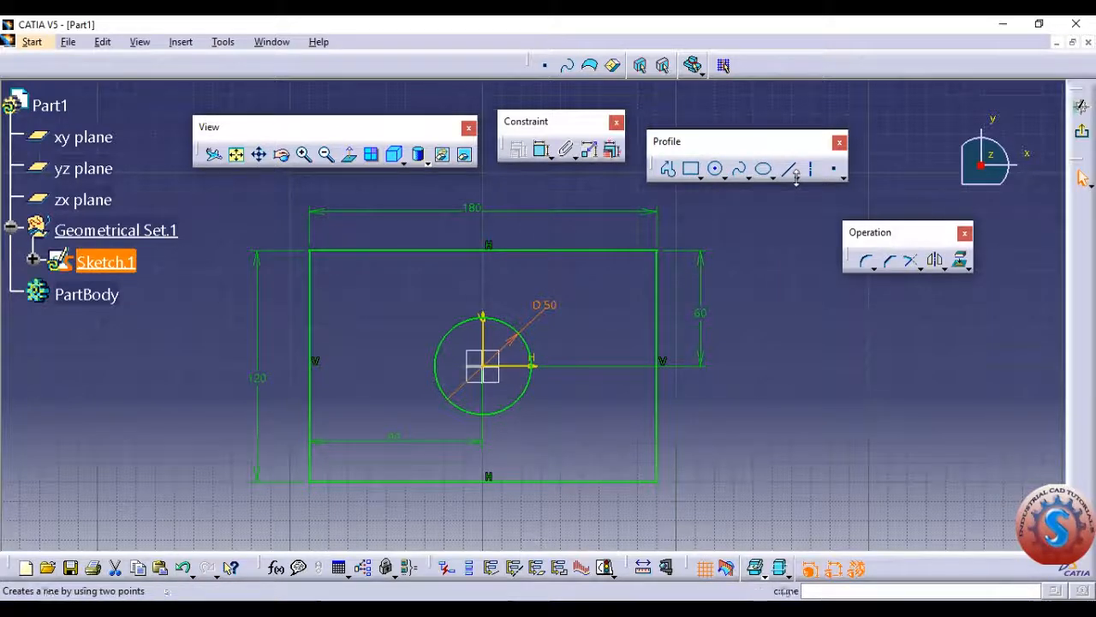
click(750, 178)
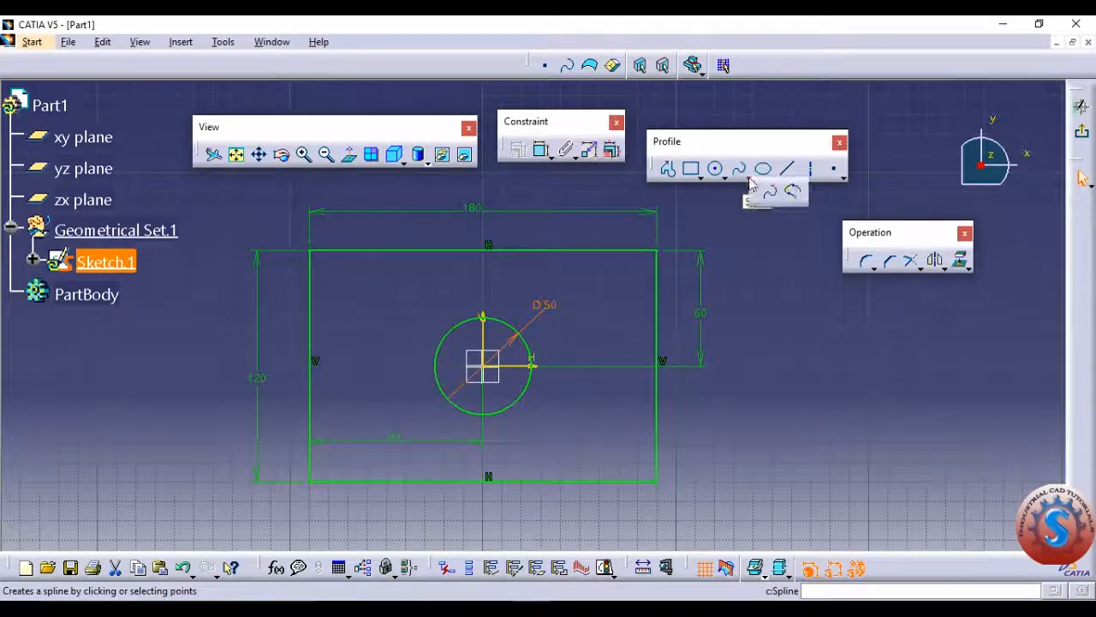
click(717, 233)
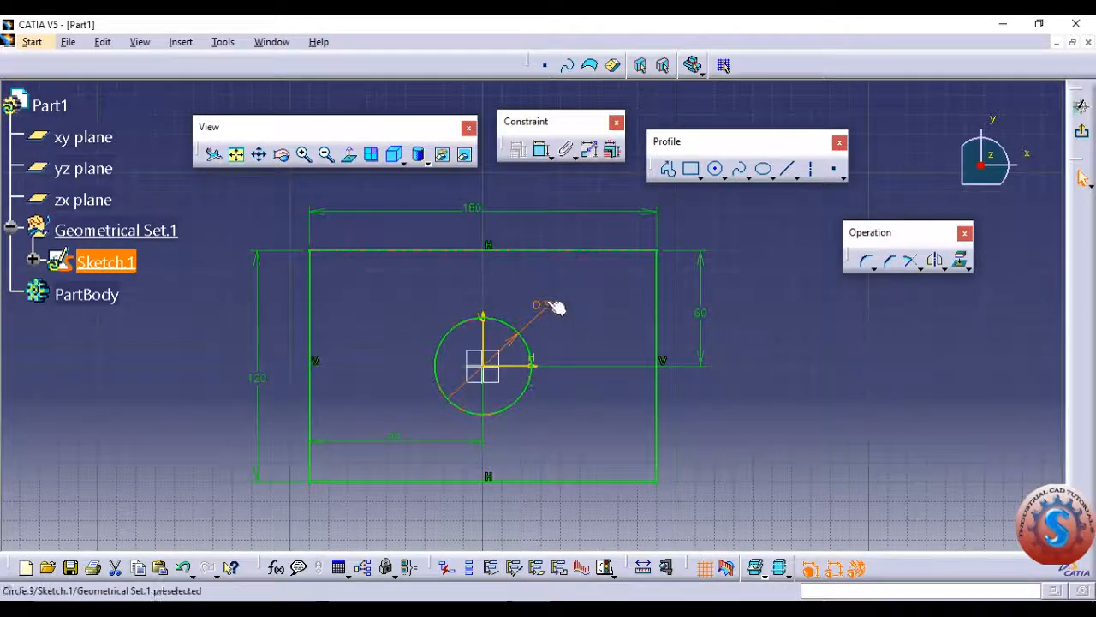
Exit the finished sketch and start a Pad from Sketch.1.
click(1081, 177)
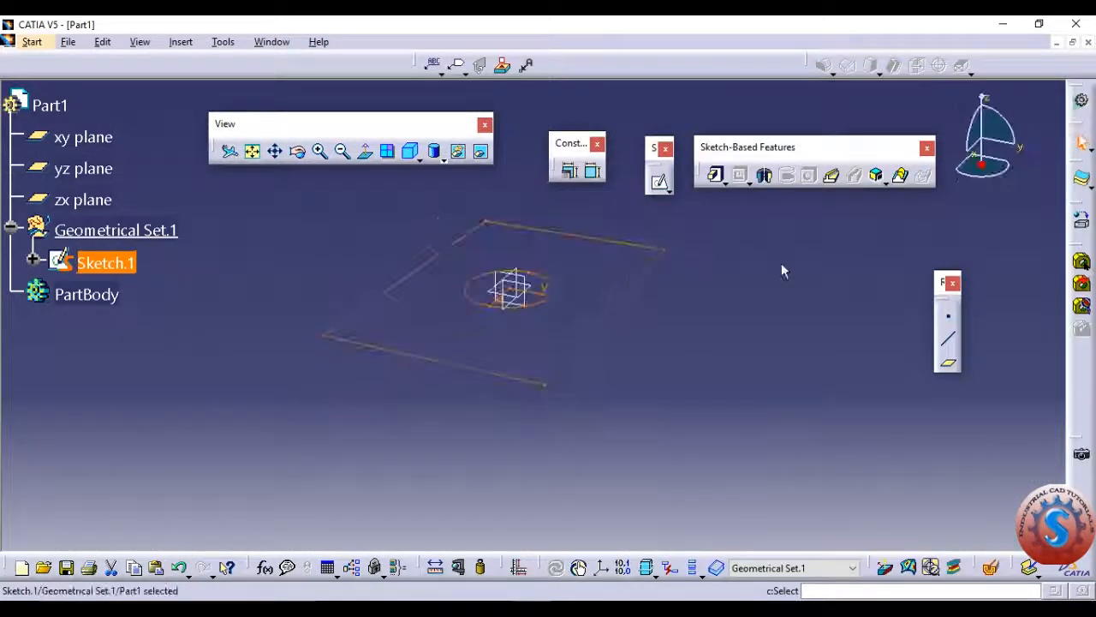
click(724, 180)
mouse_move(734, 190)
mouse_down()
mouse_move(741, 212)
mouse_move(737, 195)
mouse_up()
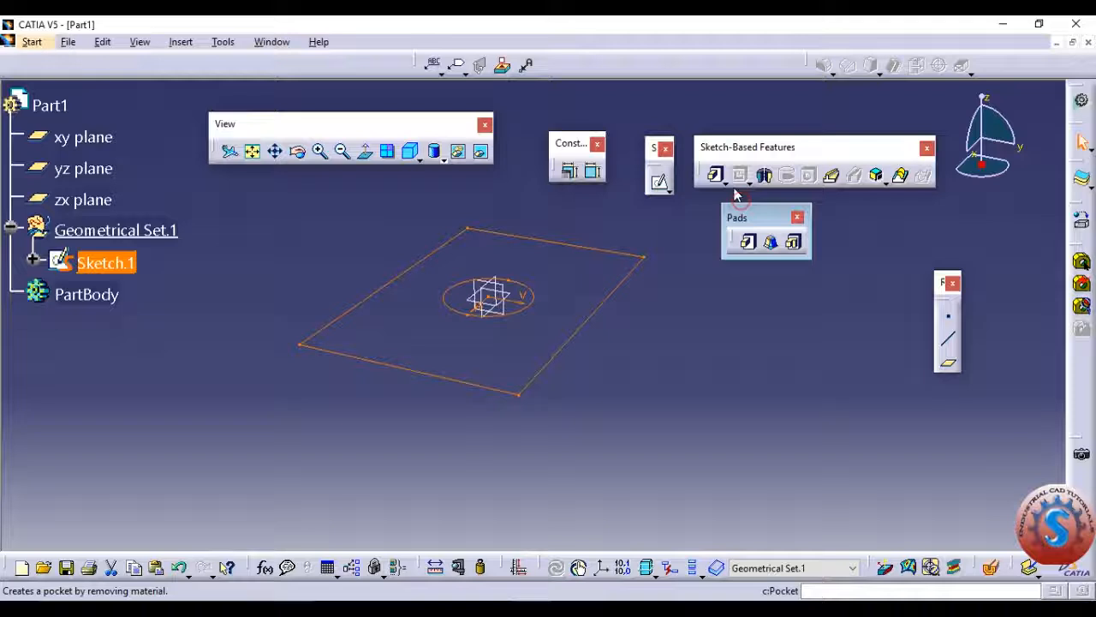
click(750, 246)
click(692, 348)
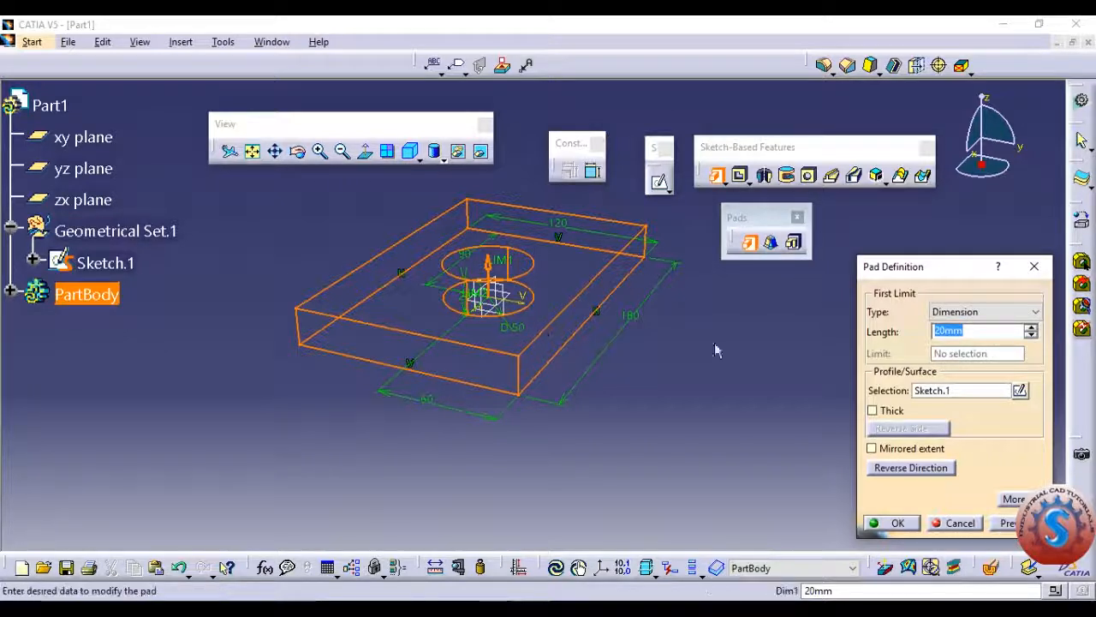
drag(934, 273, 923, 265)
middle_drag(575, 306, 596, 249)
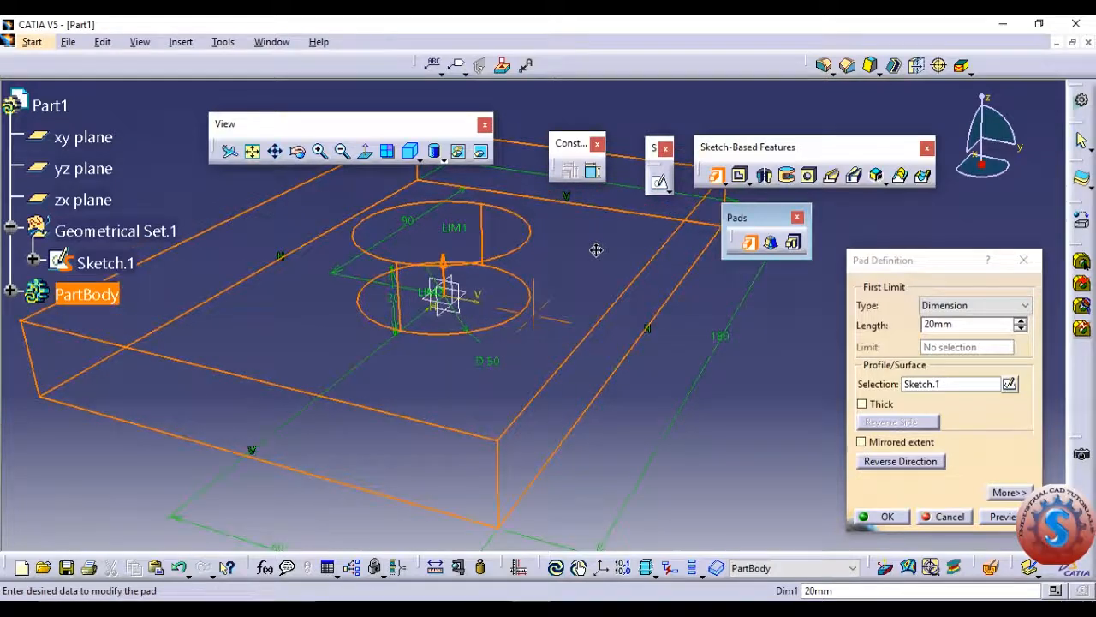
Review the limit types available for the pad's first limit, keeping Dimension as the type.
click(940, 310)
click(952, 322)
click(947, 304)
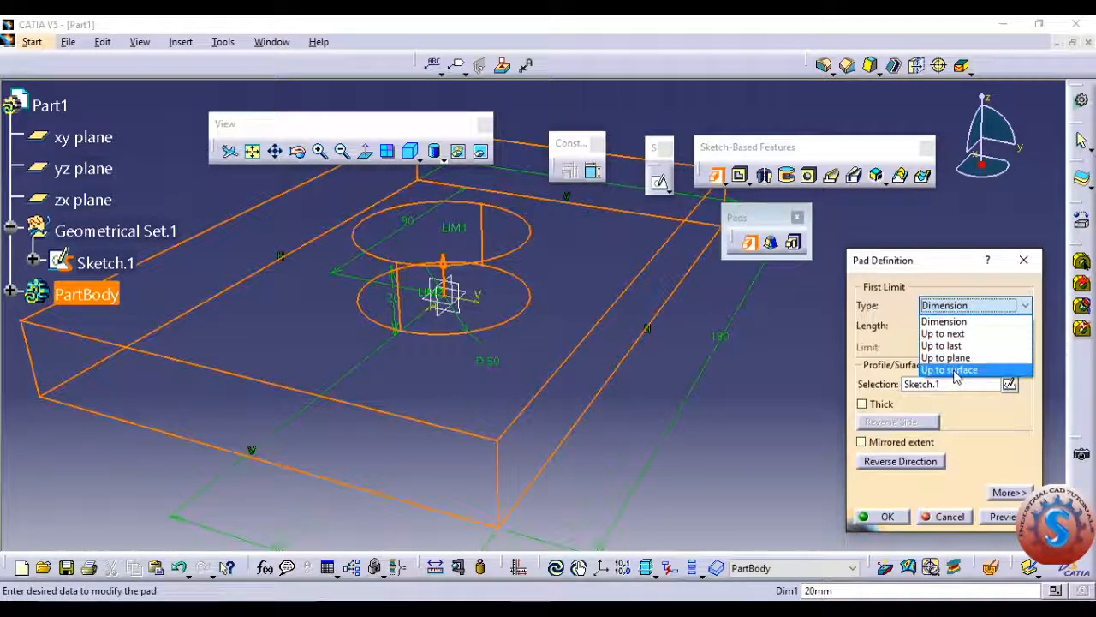
click(955, 306)
click(955, 305)
click(956, 307)
click(955, 306)
click(956, 307)
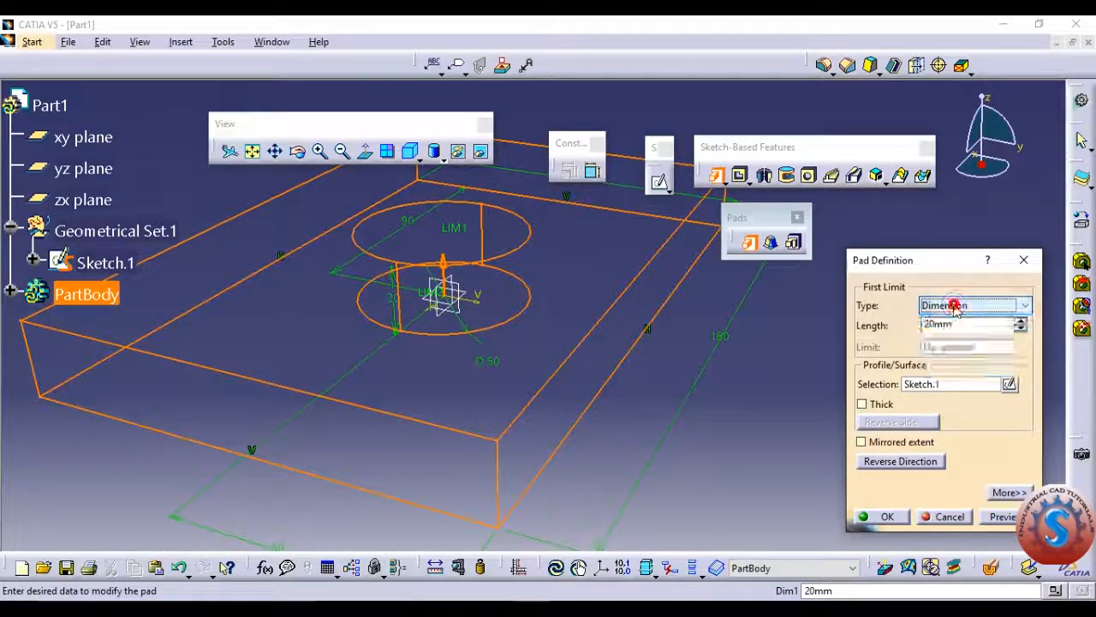
click(954, 307)
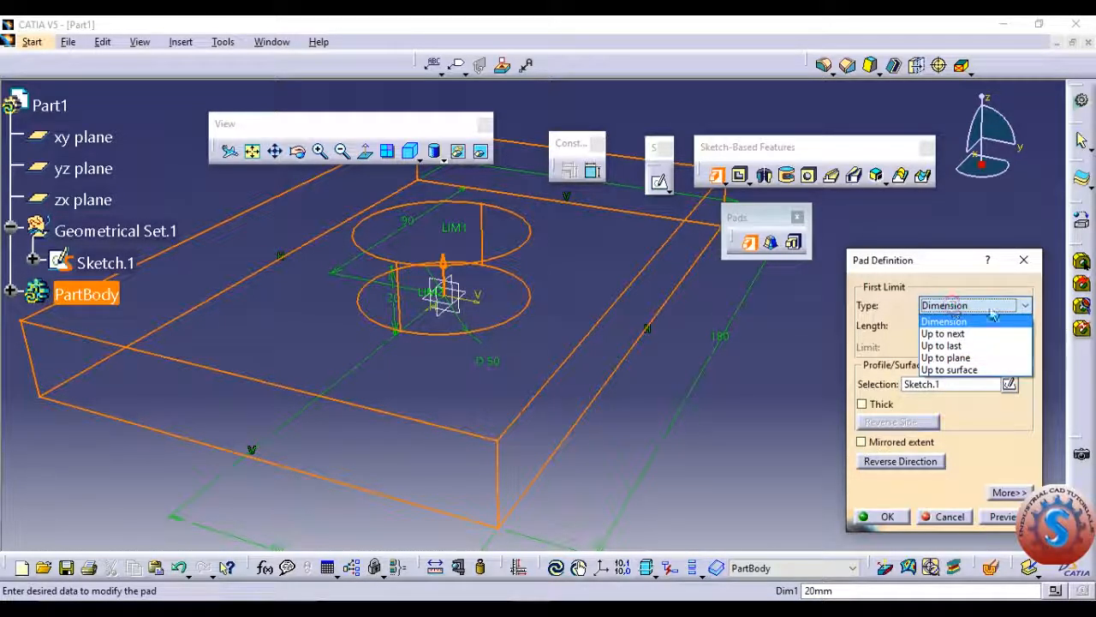
click(954, 309)
Set the pad length to 50 mm, preview it and create the pad.
click(941, 326)
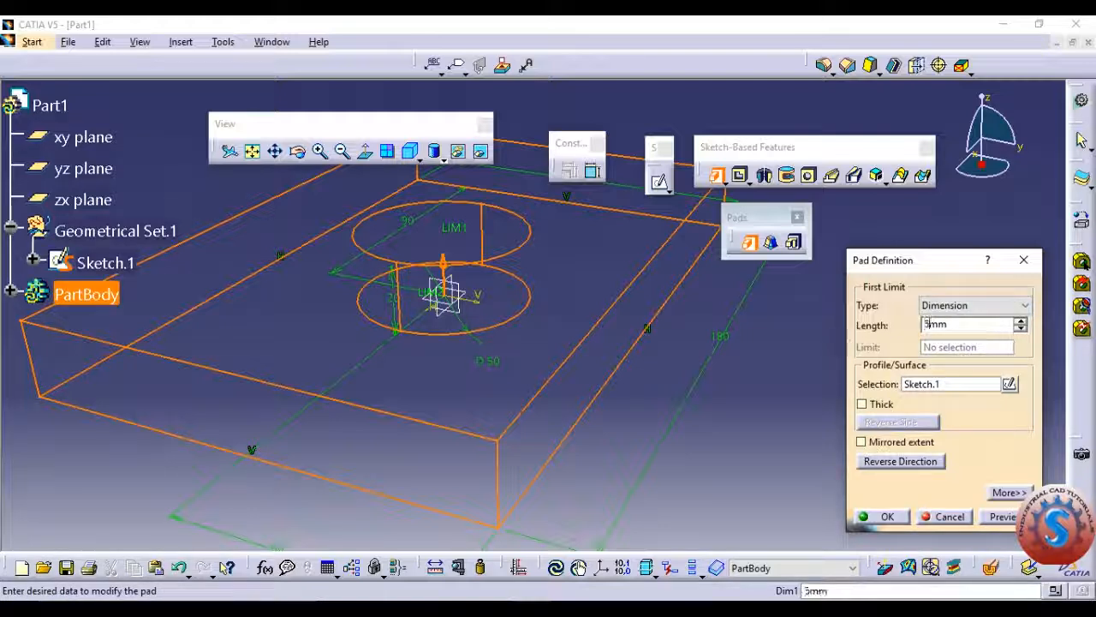
middle_drag(777, 379, 730, 397)
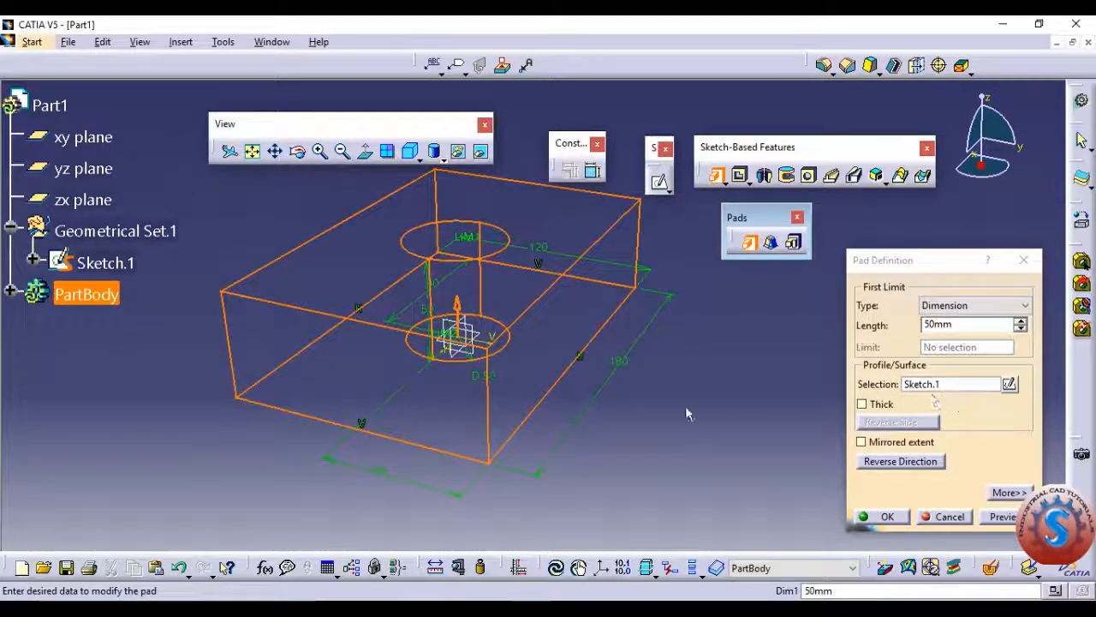
middle_drag(685, 408, 664, 399)
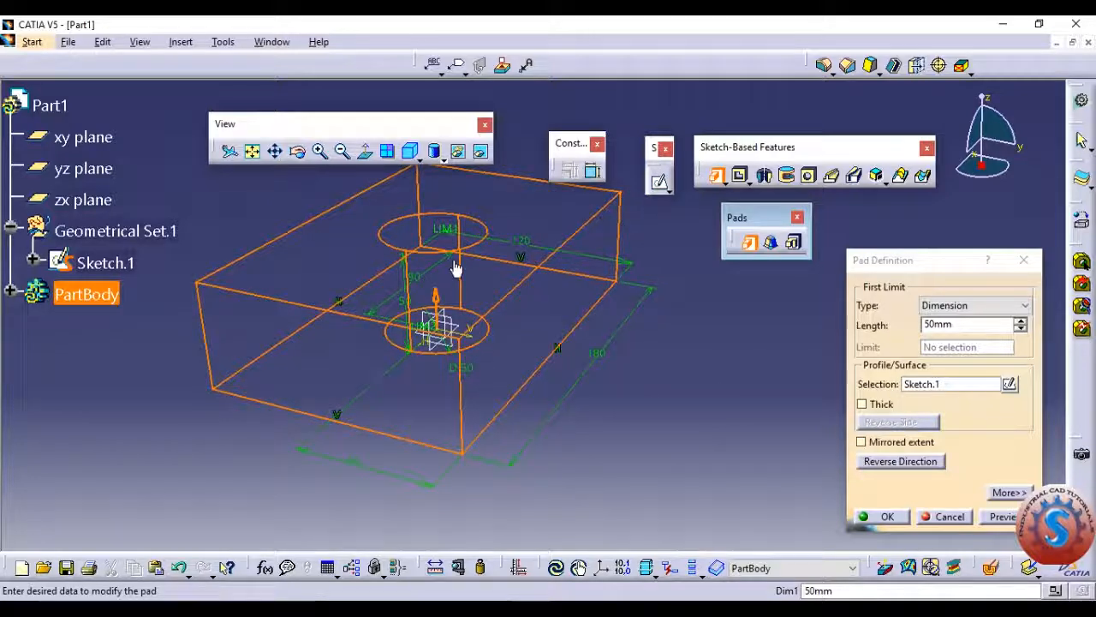
click(1002, 517)
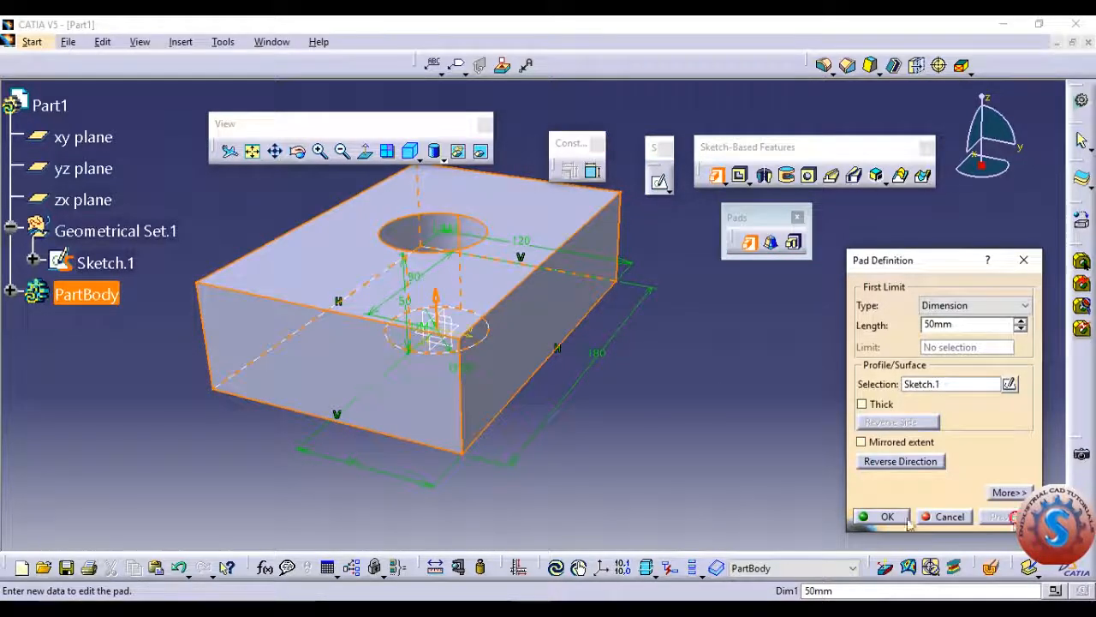
click(890, 516)
middle_drag(635, 314, 535, 345)
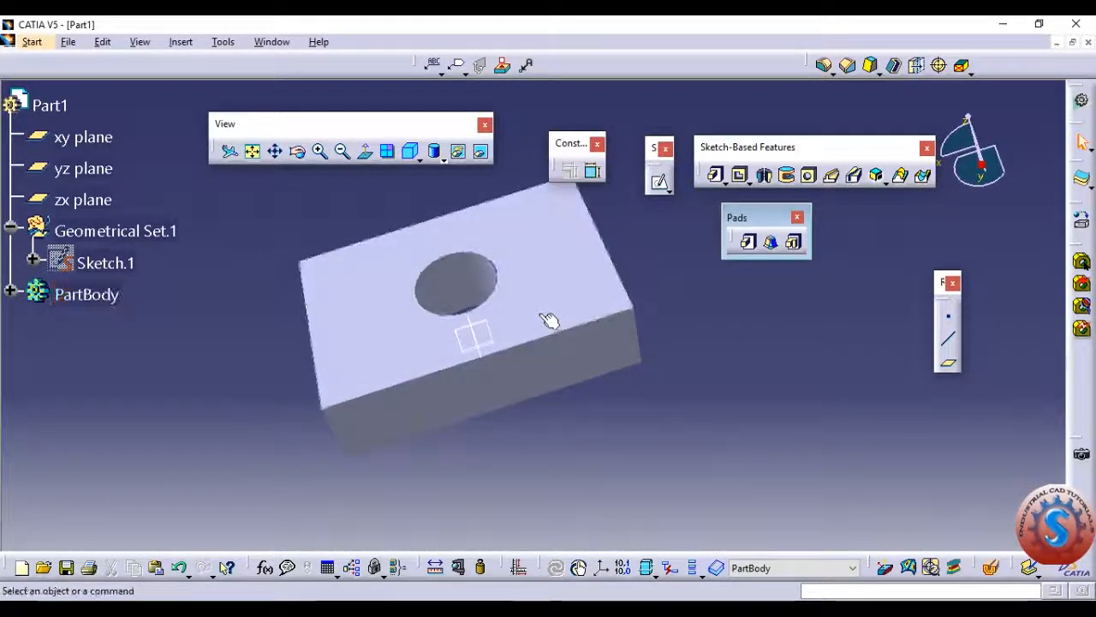
Reopen the pad for editing, reverse its extrusion direction and preview it.
double_click(486, 330)
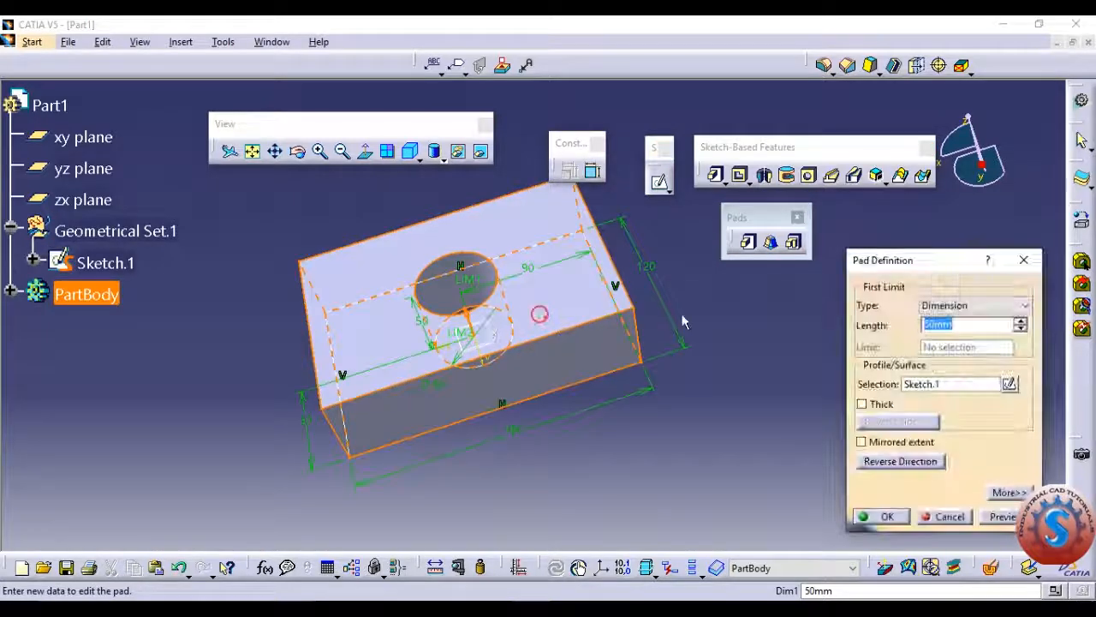
middle_drag(546, 316, 447, 367)
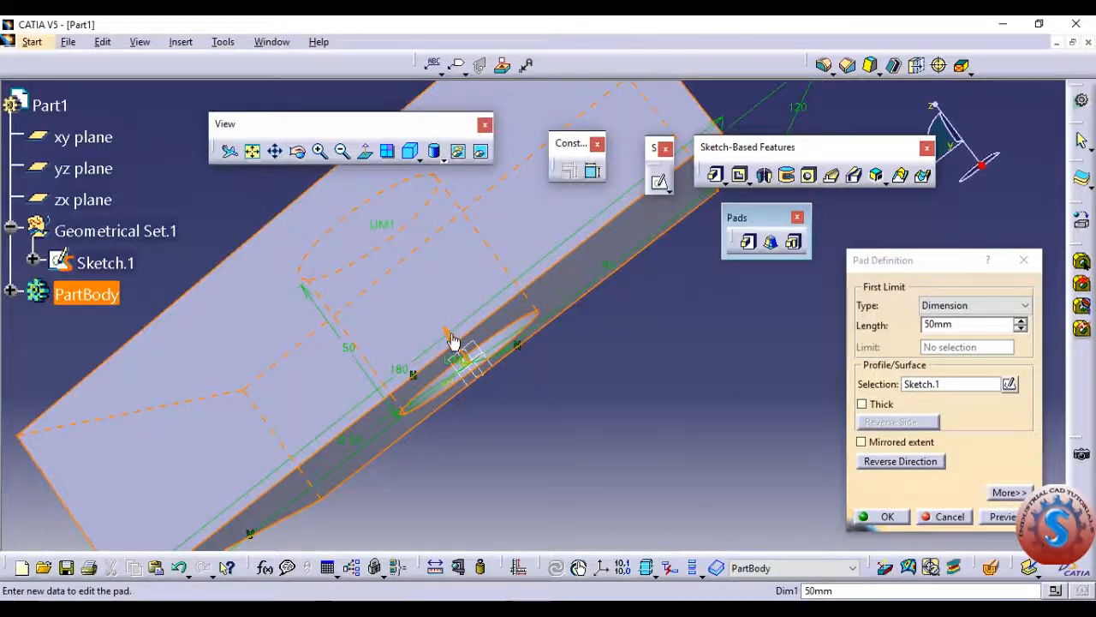
click(452, 336)
middle_drag(723, 385, 669, 282)
middle_drag(627, 396, 654, 365)
click(1009, 518)
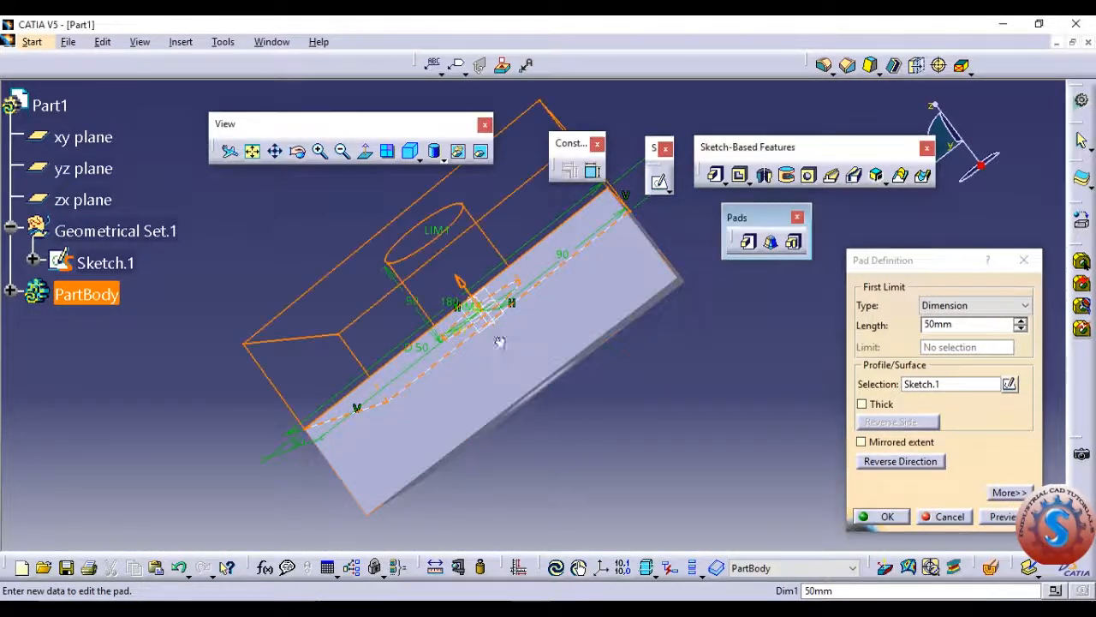
Stretch the pad freehand to about 96 mm at the first limit and about 66 mm at the second, and apply it.
middle_drag(511, 334, 390, 326)
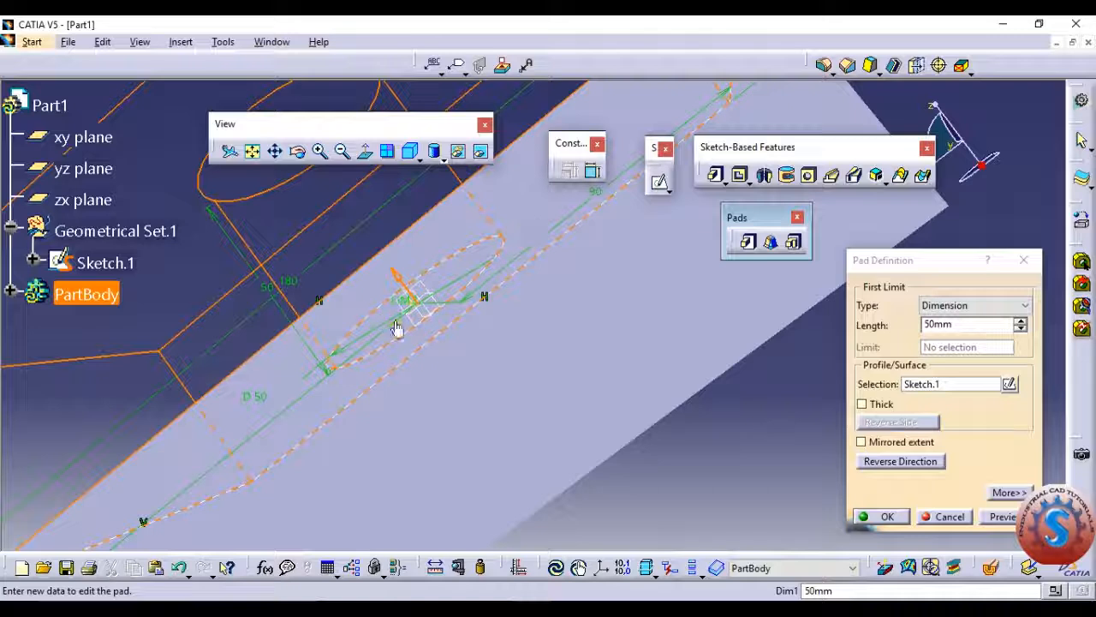
click(399, 281)
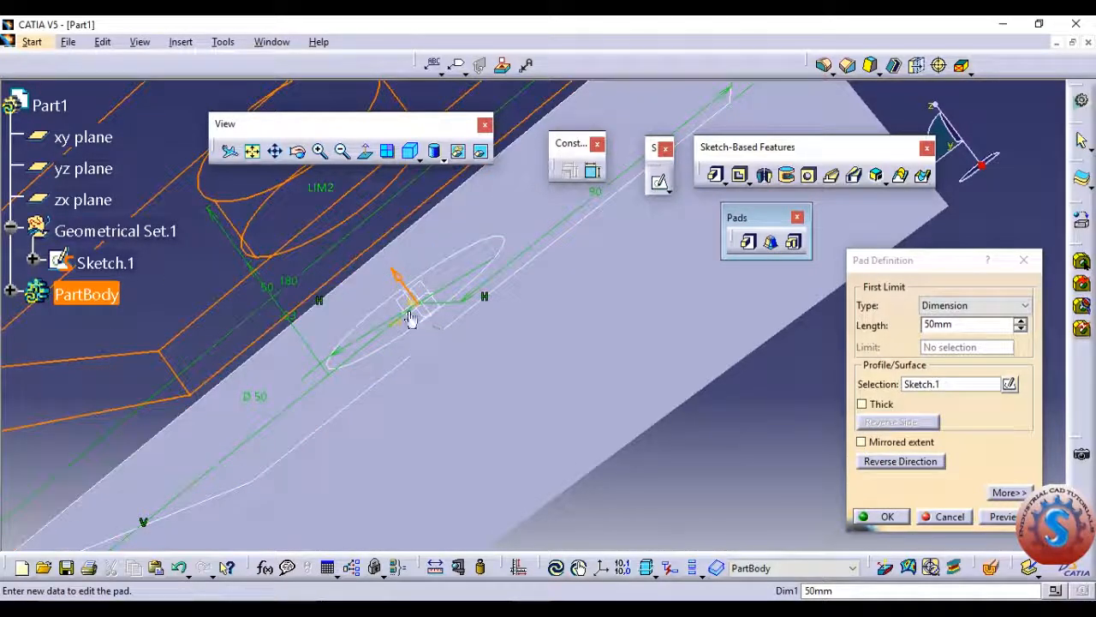
middle_drag(416, 310, 455, 397)
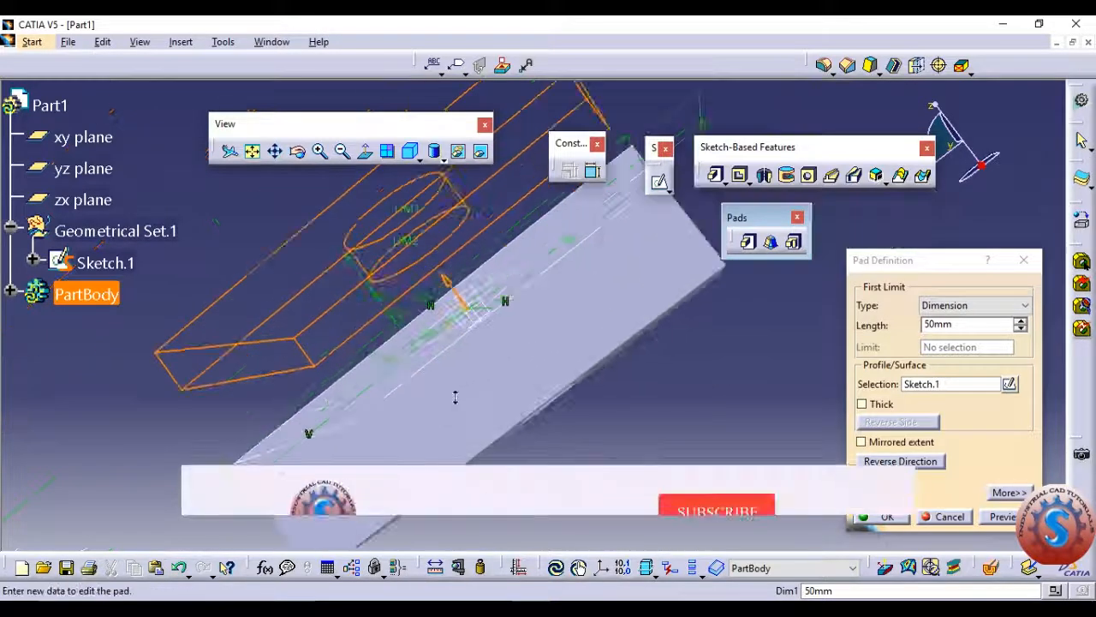
drag(411, 214, 317, 149)
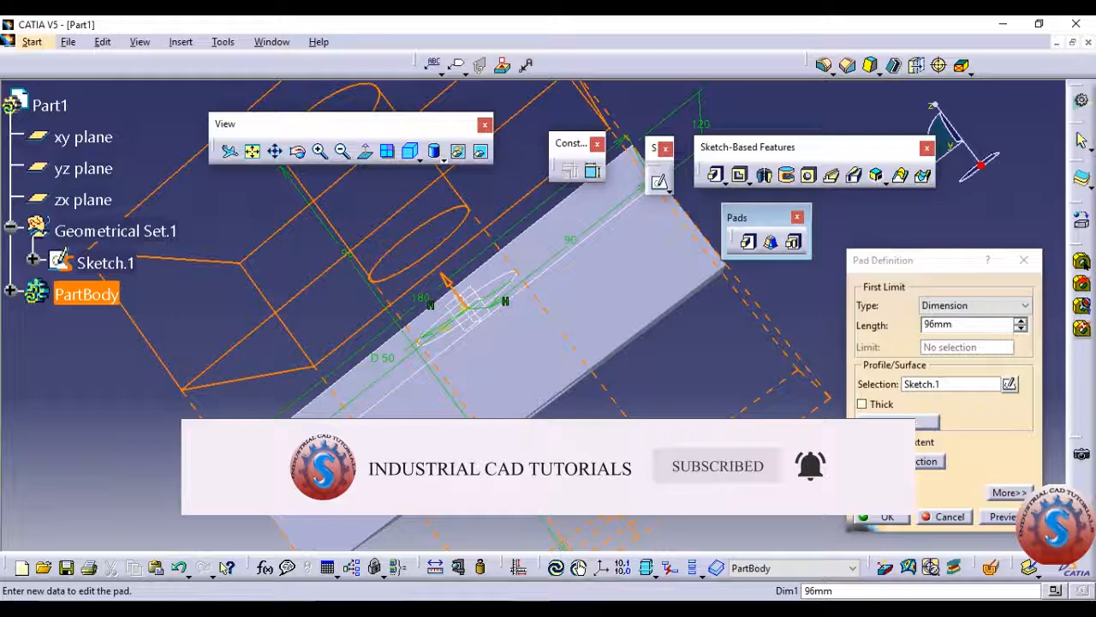
click(1004, 516)
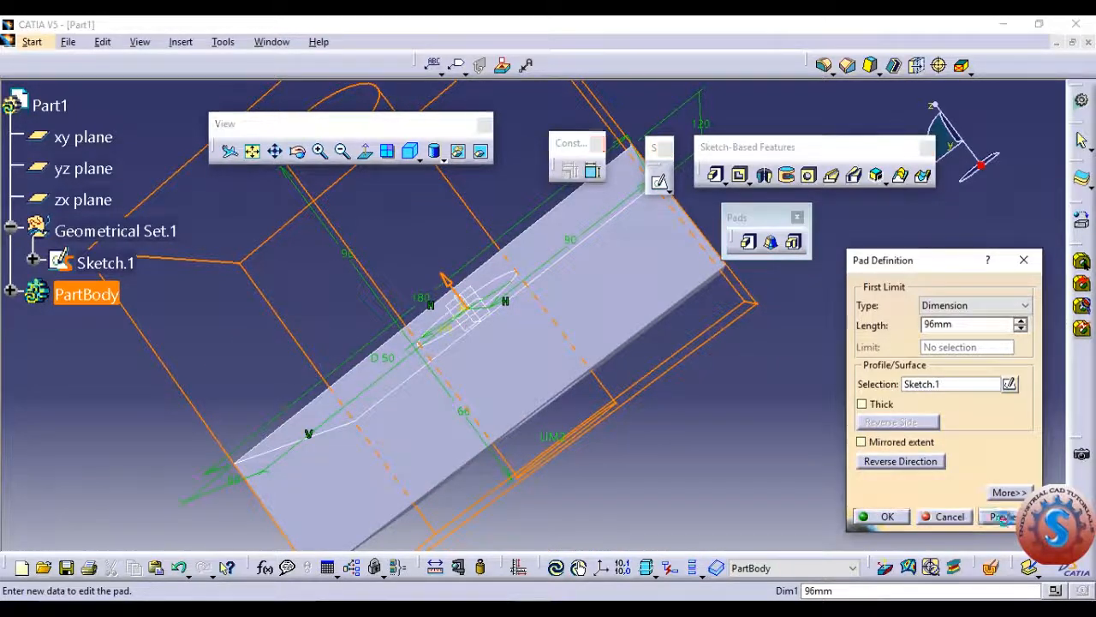
click(880, 516)
Edit the pad so its first limit is 50 mm and its second limit is 70 mm.
middle_drag(765, 379, 656, 301)
double_click(631, 277)
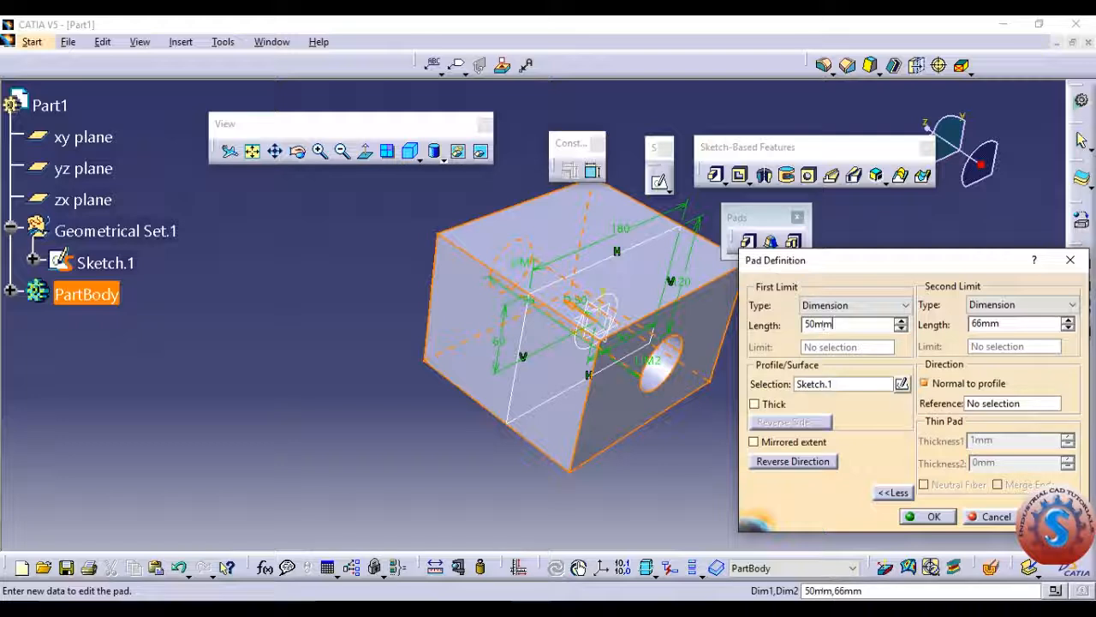
click(1011, 326)
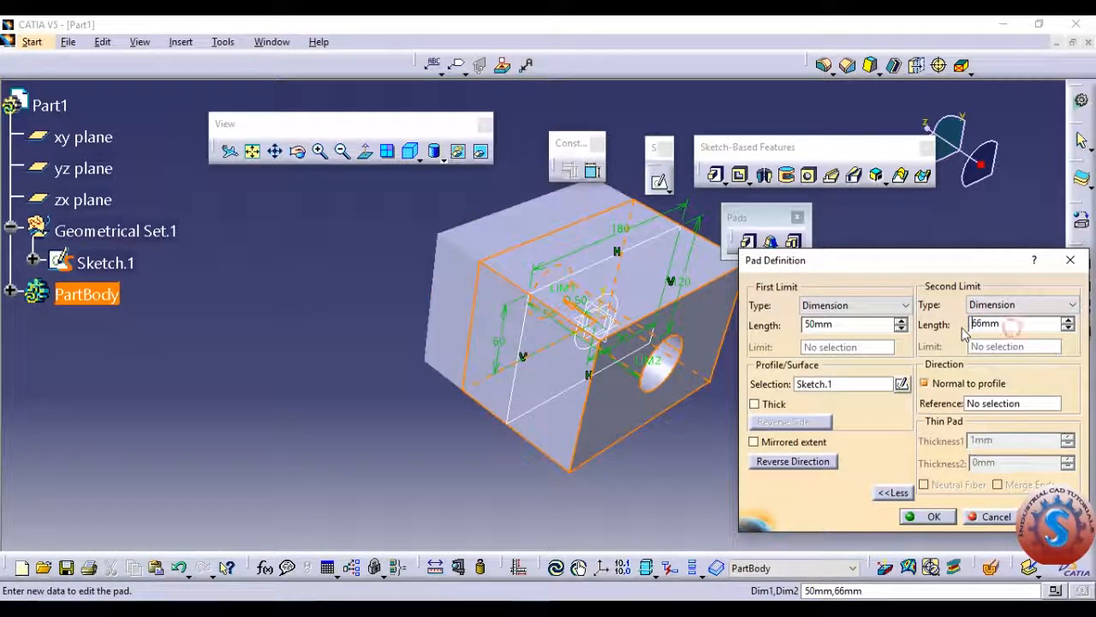
key(BackSpace)
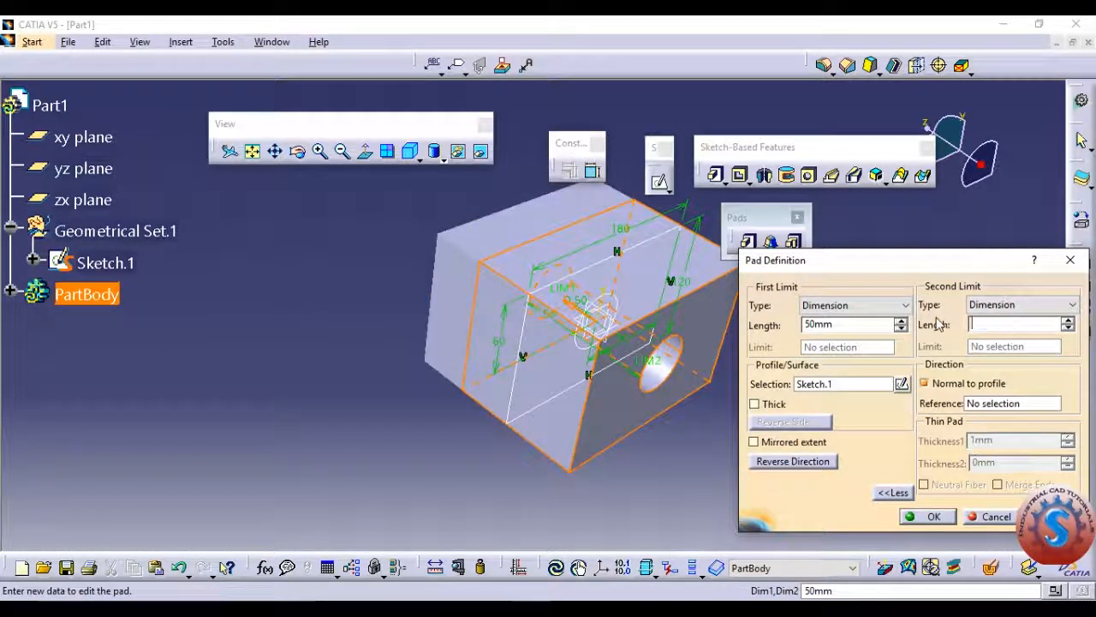
text(70mm)
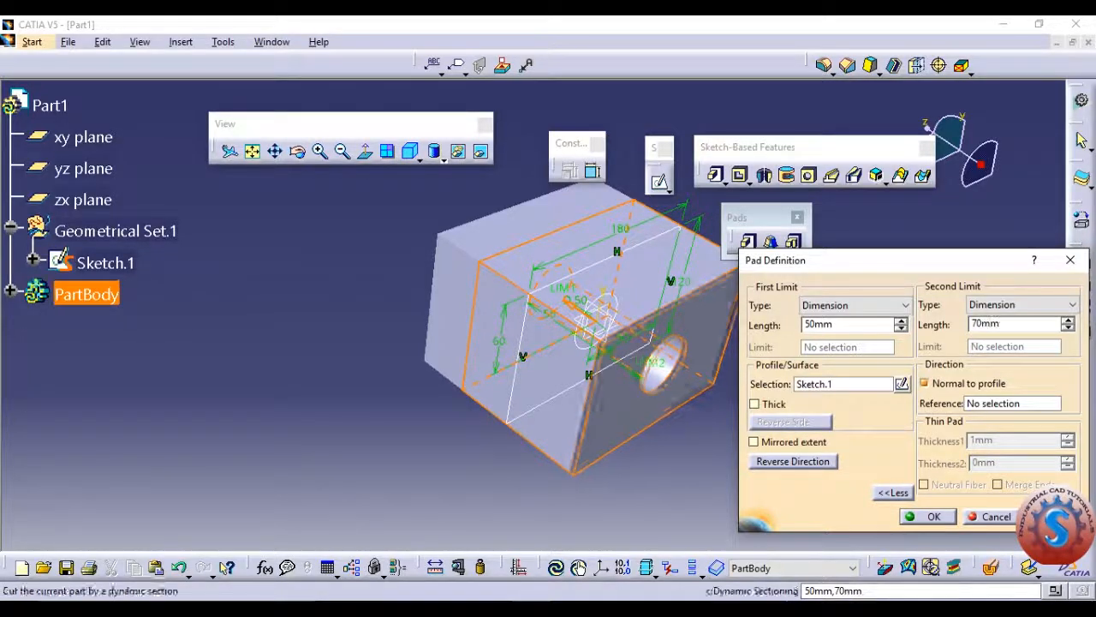
click(937, 516)
Undock the measuring tools and measure the distance from the xy plane to the pad edge on the second-limit side.
middle_drag(694, 385, 656, 338)
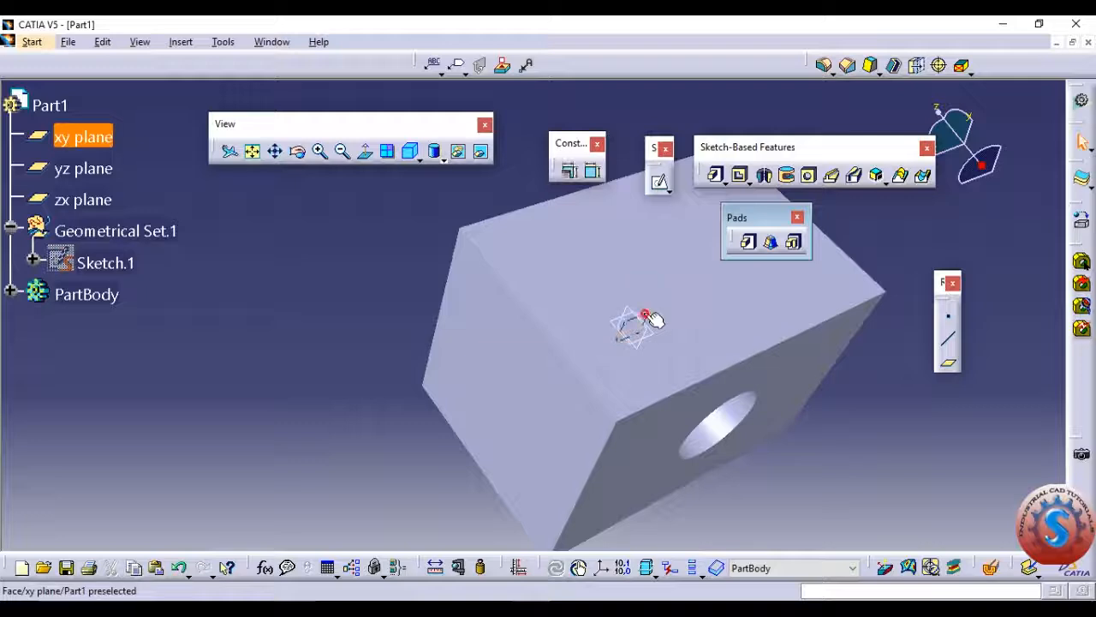
middle_drag(595, 215, 625, 479)
middle_drag(825, 416, 642, 485)
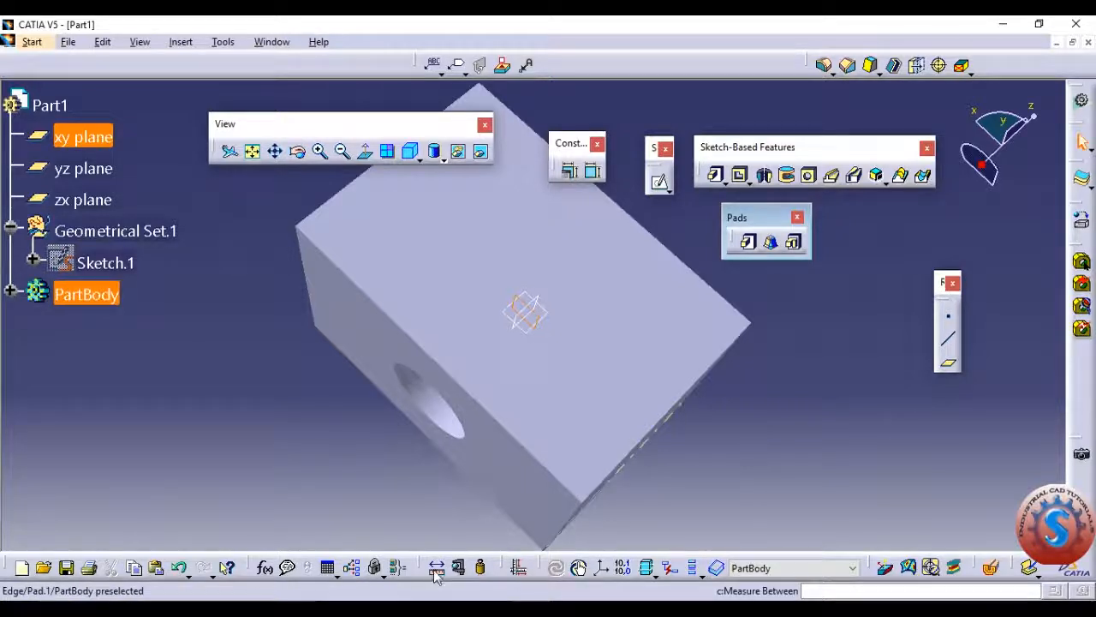
drag(426, 568, 810, 294)
click(823, 308)
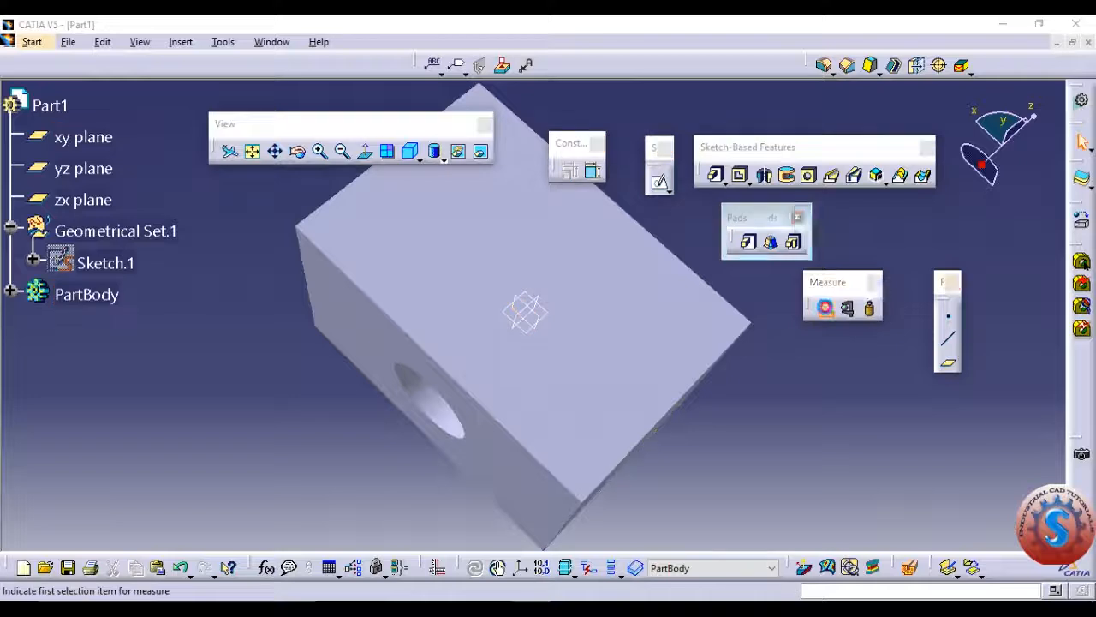
click(540, 323)
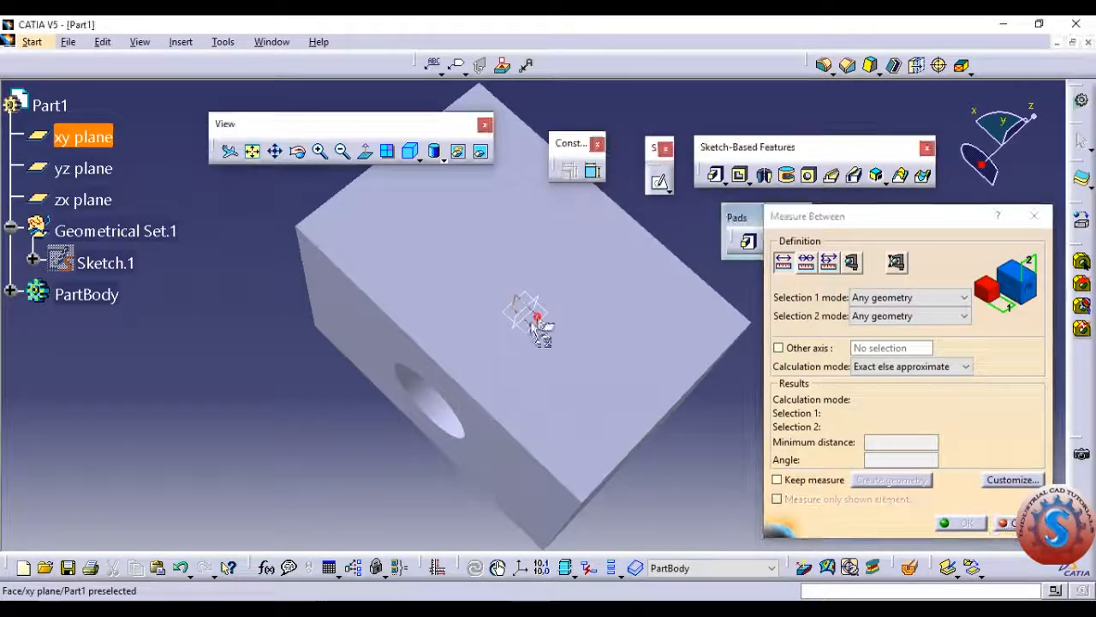
click(468, 390)
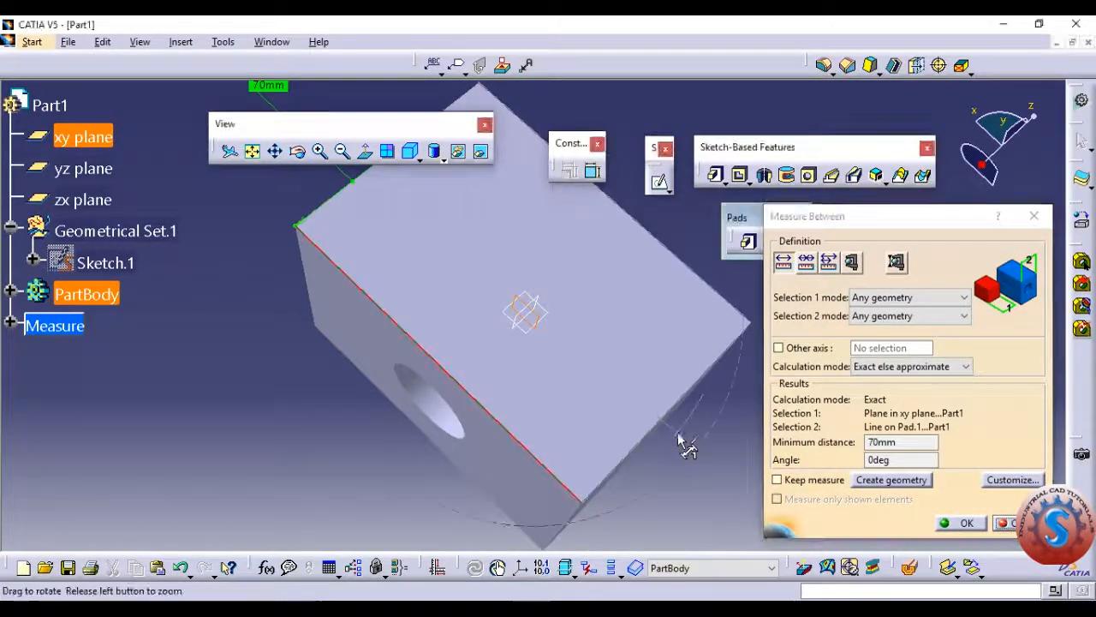
scroll(688, 446, down, 3)
middle_drag(667, 482, 602, 477)
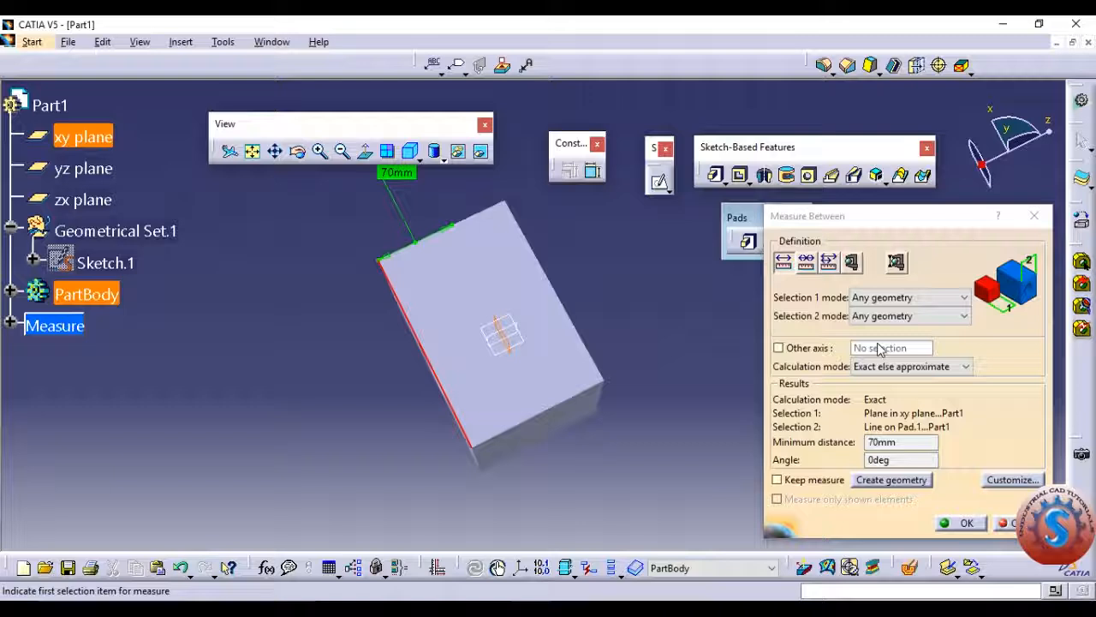
click(965, 523)
Measure the distance from the xy plane to the pad edge on the first-limit side.
middle_drag(708, 339, 548, 301)
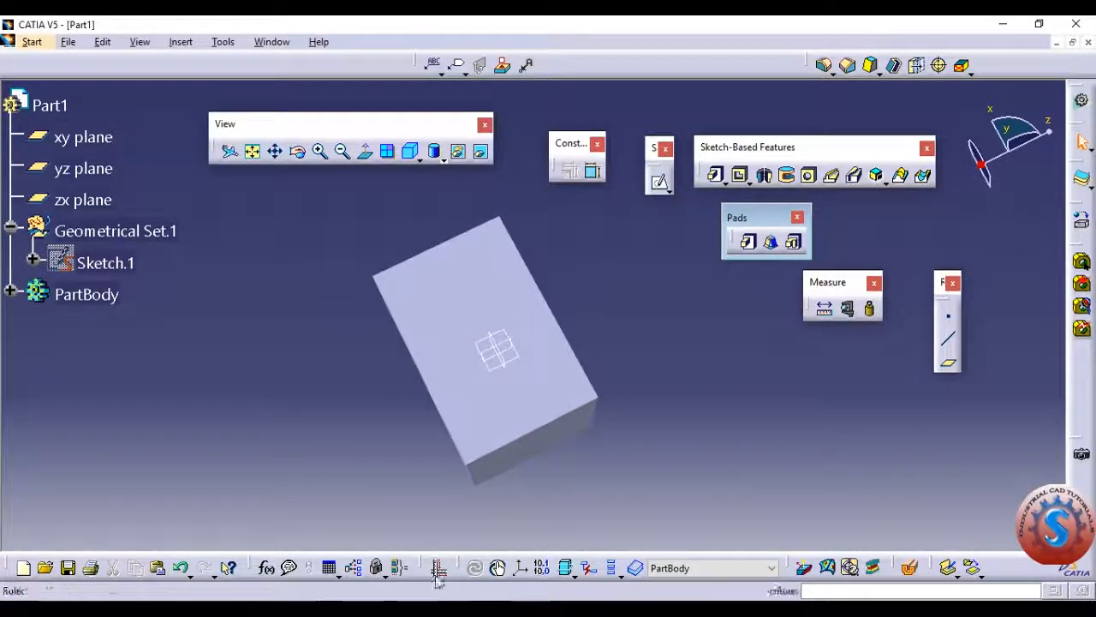
click(824, 308)
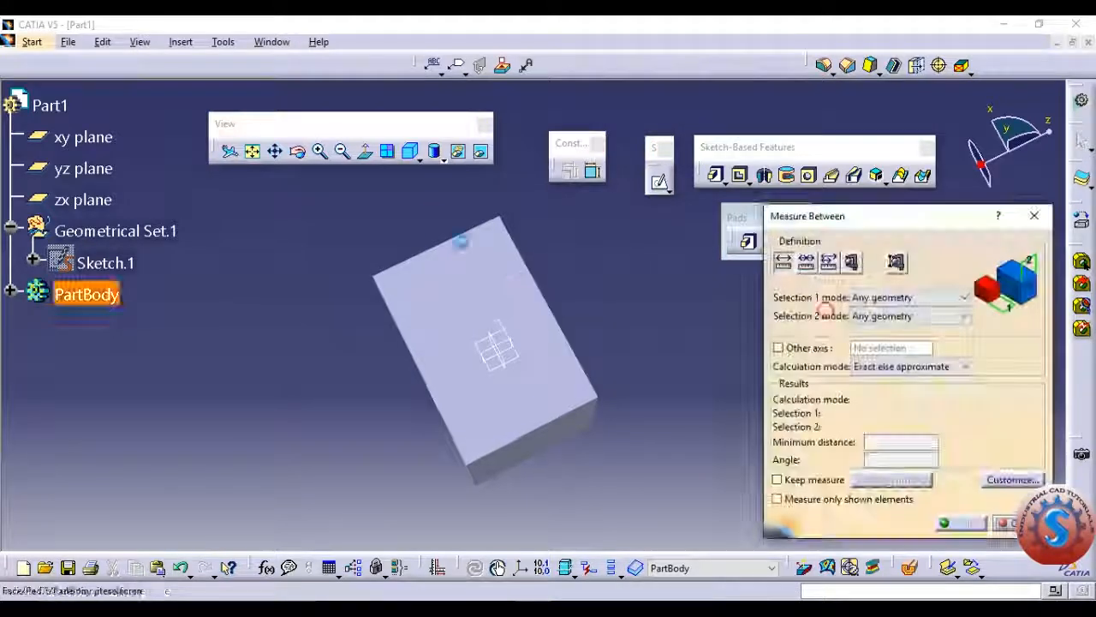
click(505, 361)
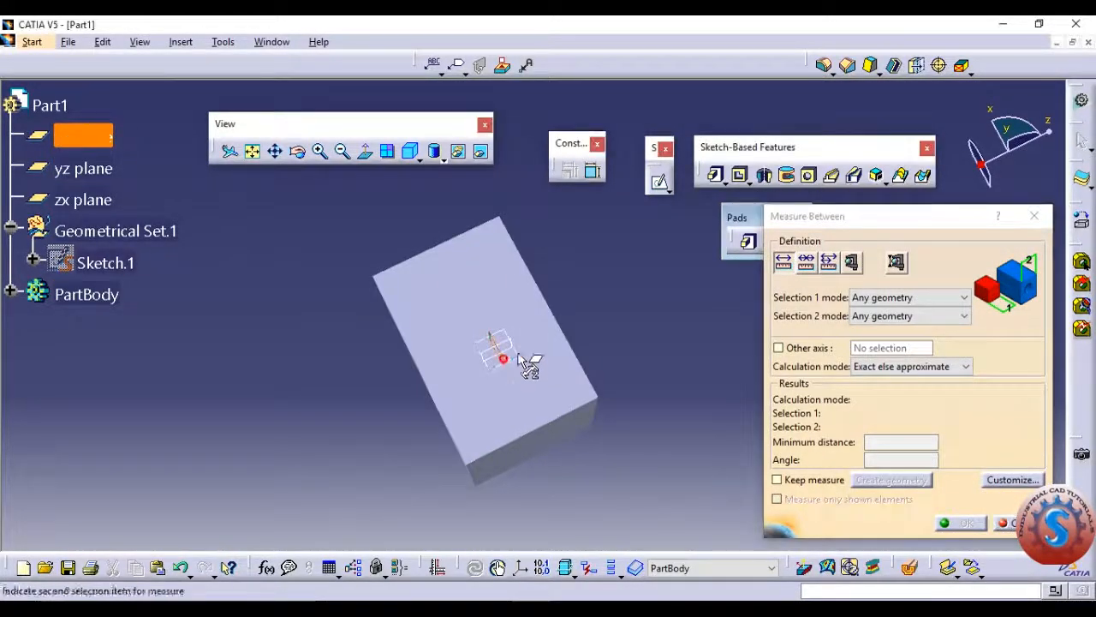
click(569, 343)
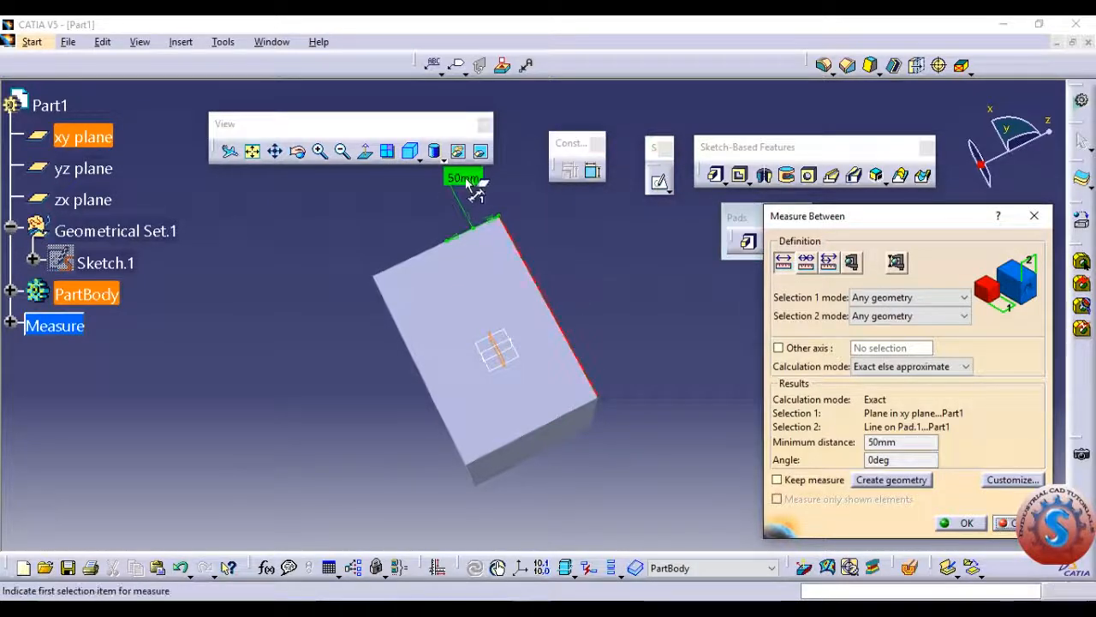
click(1034, 217)
mouse_move(618, 316)
middle_down()
mouse_move(617, 293)
mouse_move(367, 335)
mouse_move(638, 253)
mouse_move(465, 419)
mouse_move(605, 392)
mouse_move(665, 325)
mouse_move(593, 249)
mouse_move(633, 316)
mouse_move(622, 342)
mouse_move(625, 333)
middle_up()
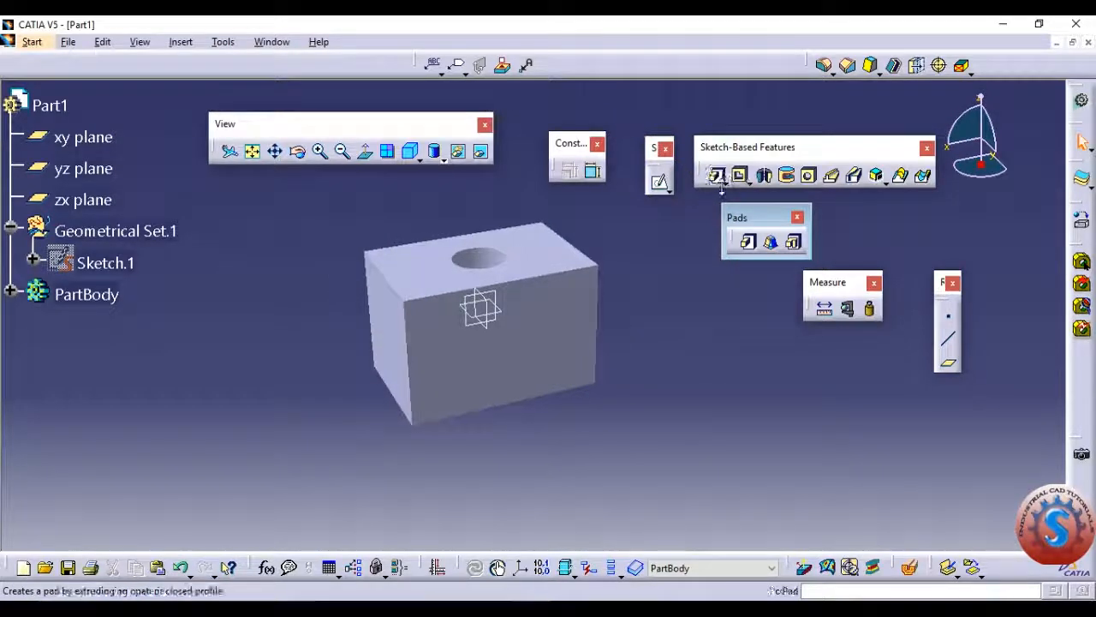
click(722, 183)
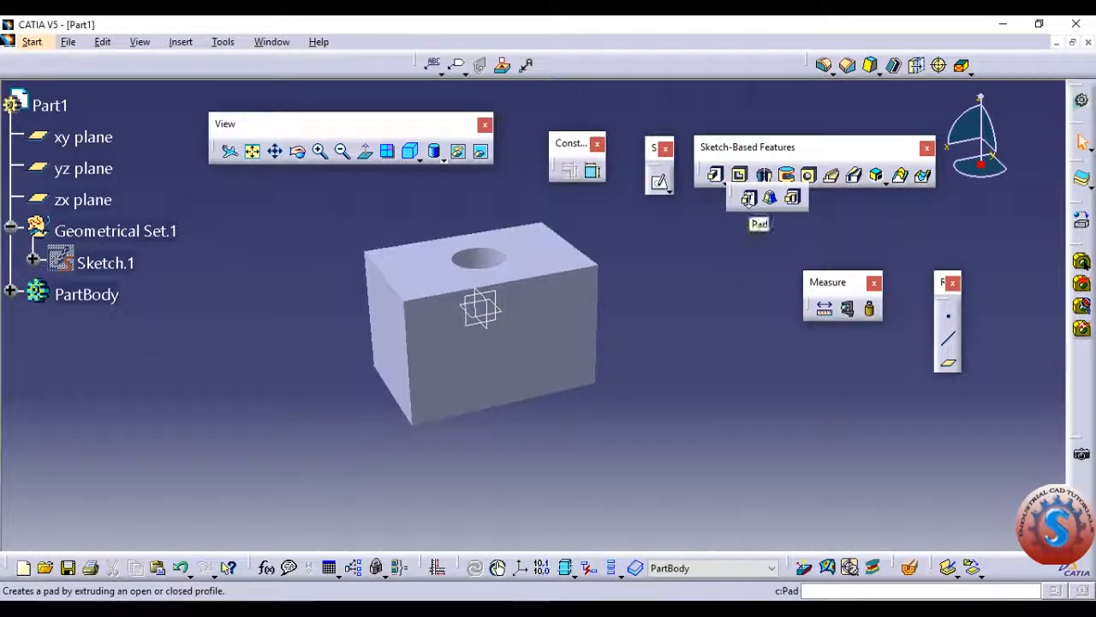
middle_drag(638, 319, 635, 340)
click(727, 184)
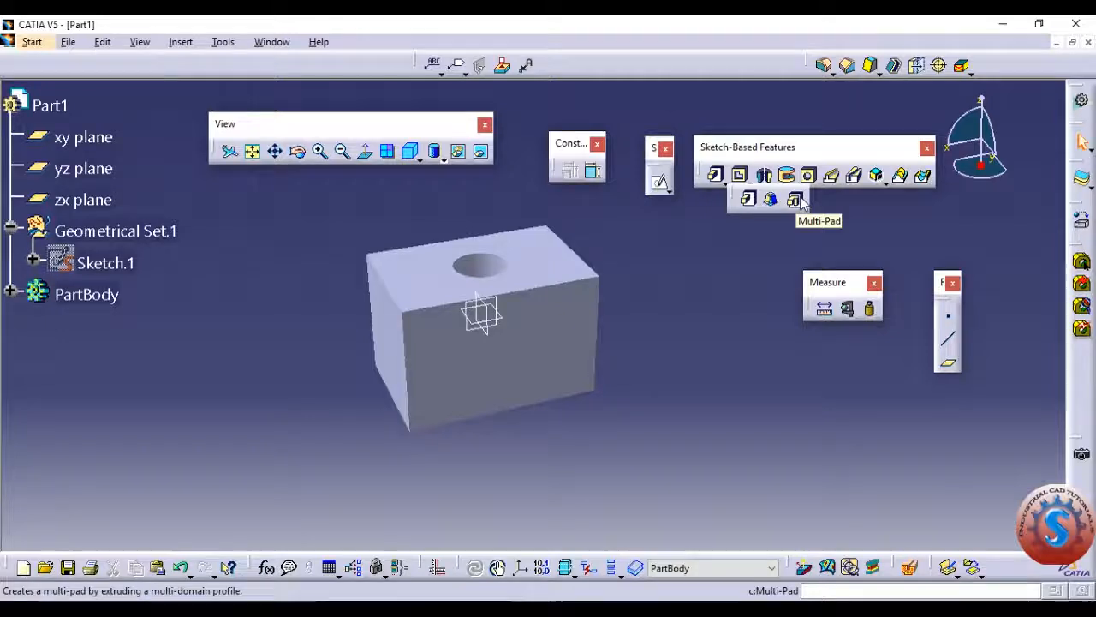
middle_drag(573, 293, 561, 310)
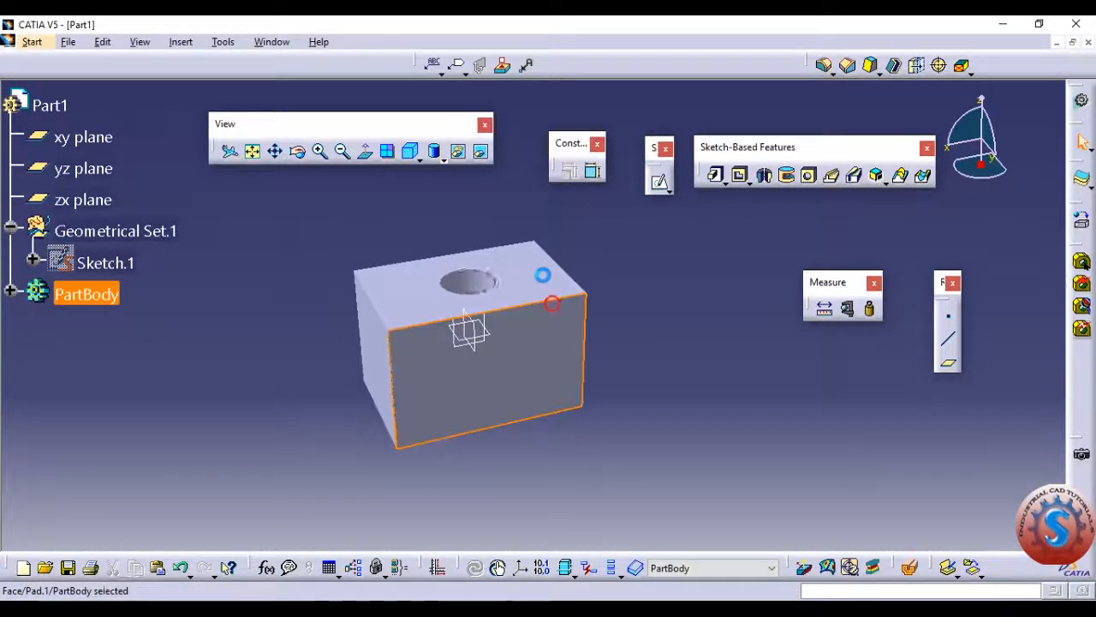
Delete the pad and its rectangle-and-circle sketch from the part.
click(556, 276)
click(567, 363)
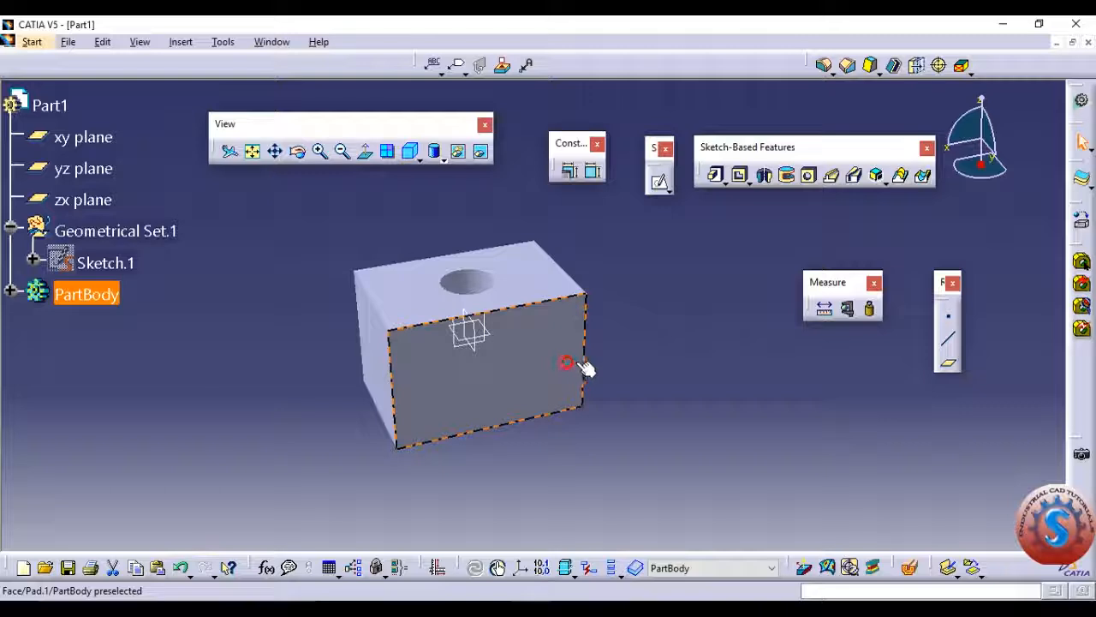
key(Delete)
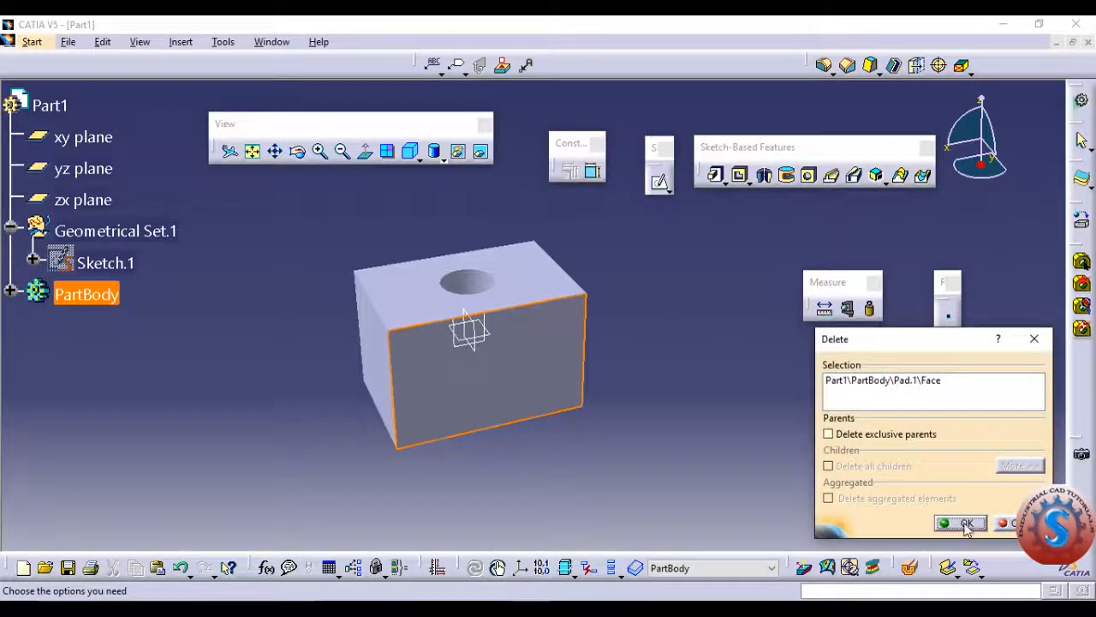
click(964, 524)
click(545, 352)
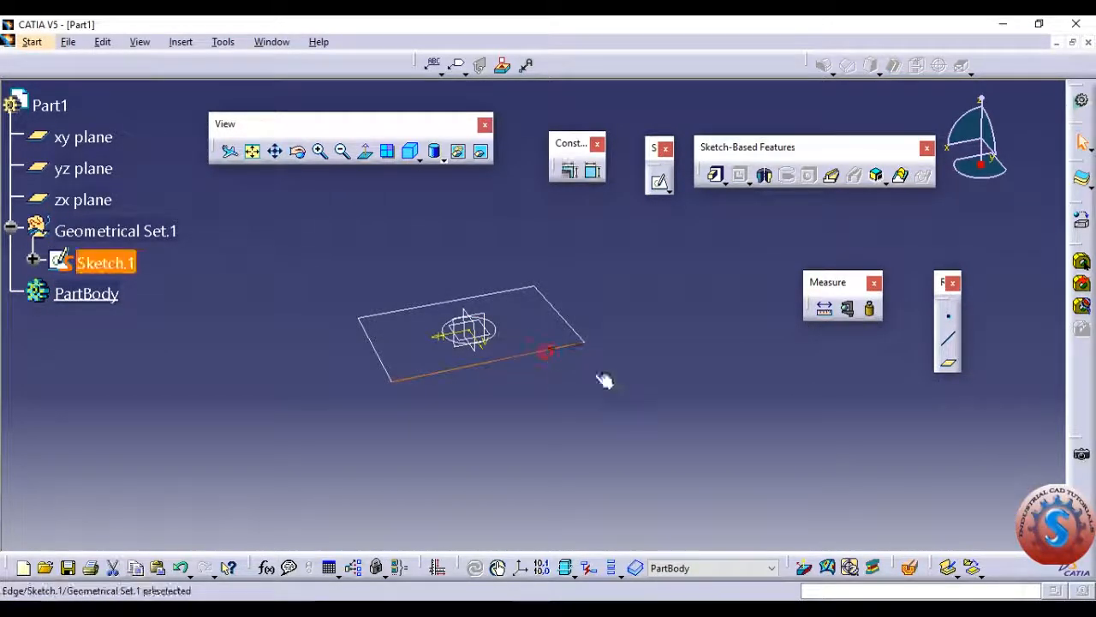
drag(695, 435, 291, 245)
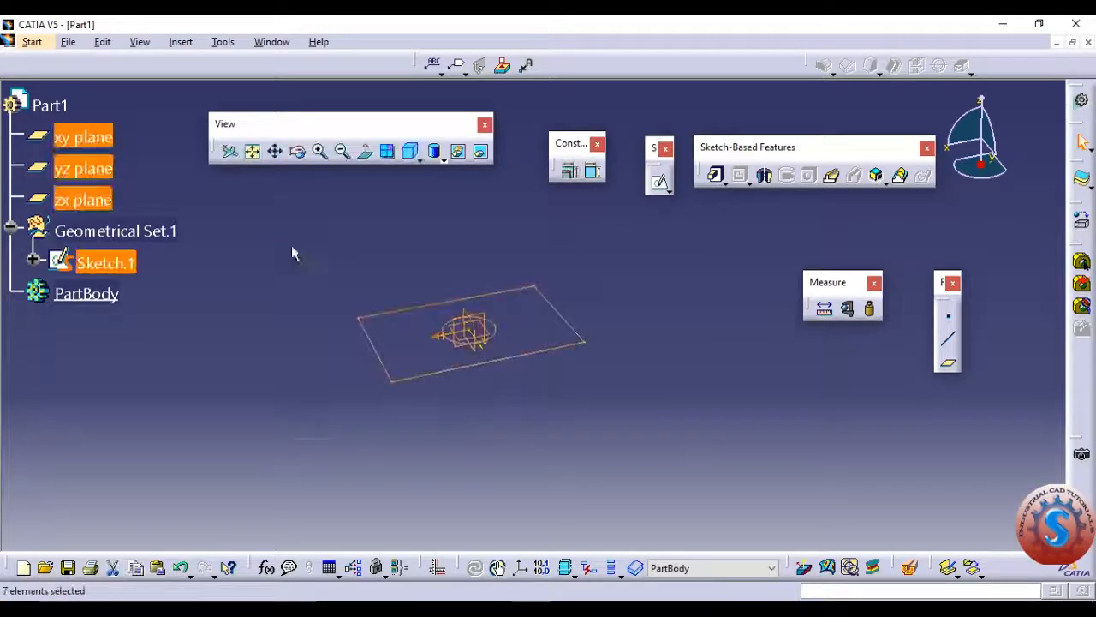
key(Delete)
click(726, 228)
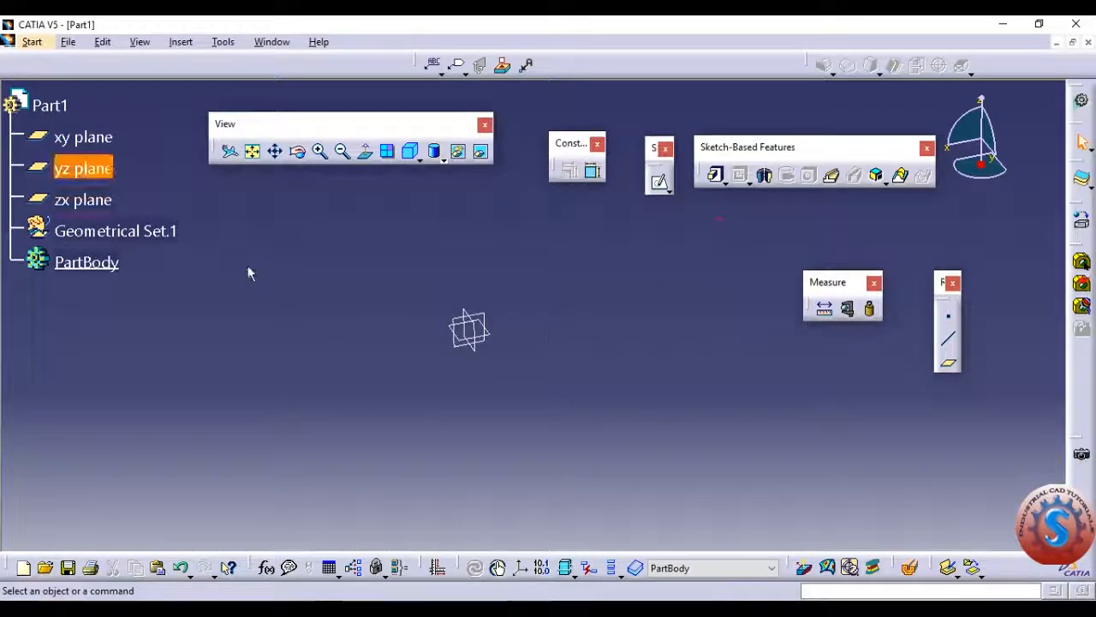
click(108, 139)
click(659, 182)
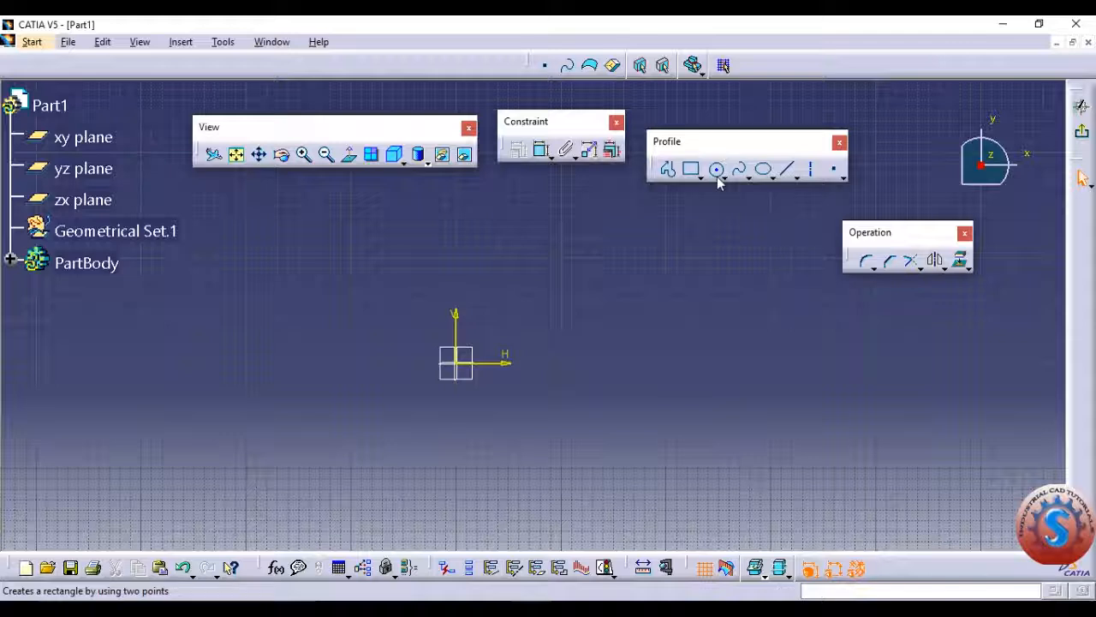
click(1081, 132)
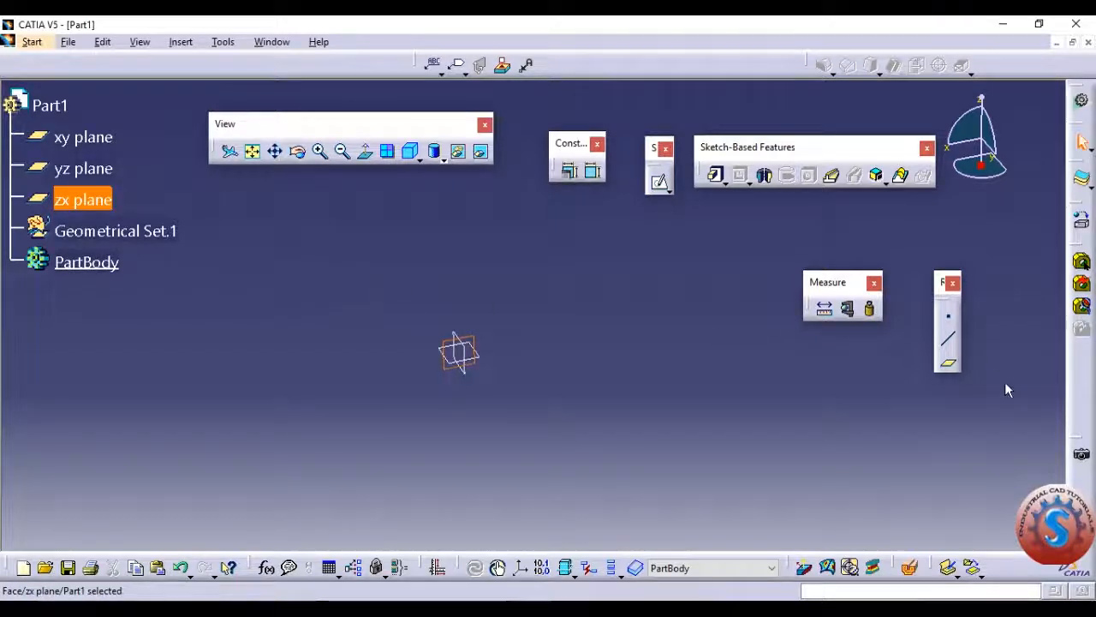
Lay out the floating reference element tools horizontally and look up their compact and extended versions among the available toolbars.
drag(944, 287, 972, 300)
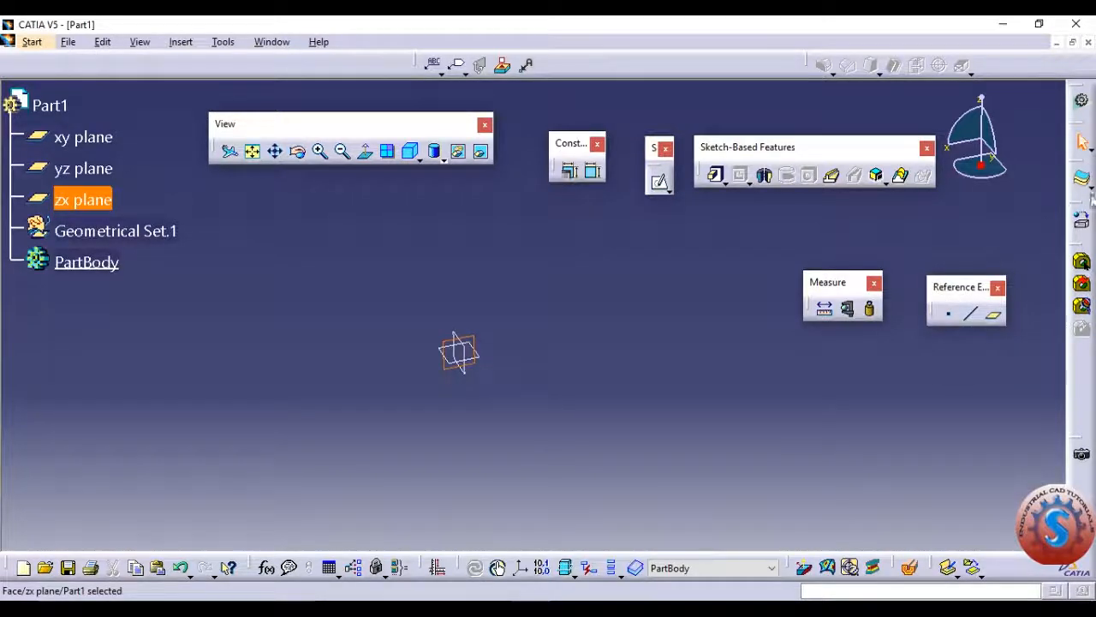
click(222, 42)
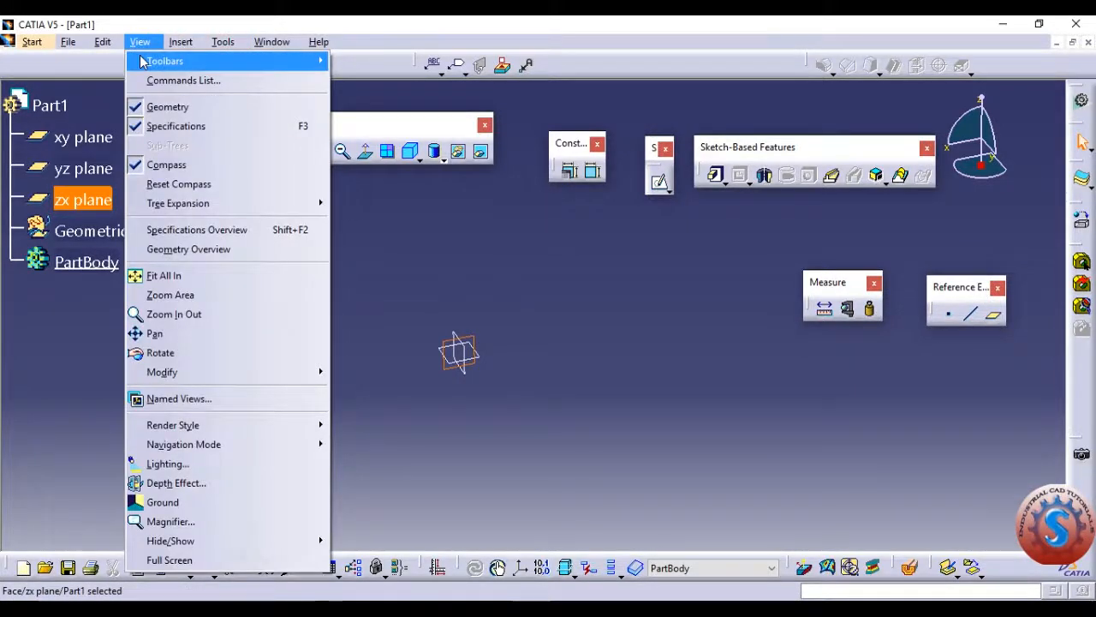
mouse_move(171, 61)
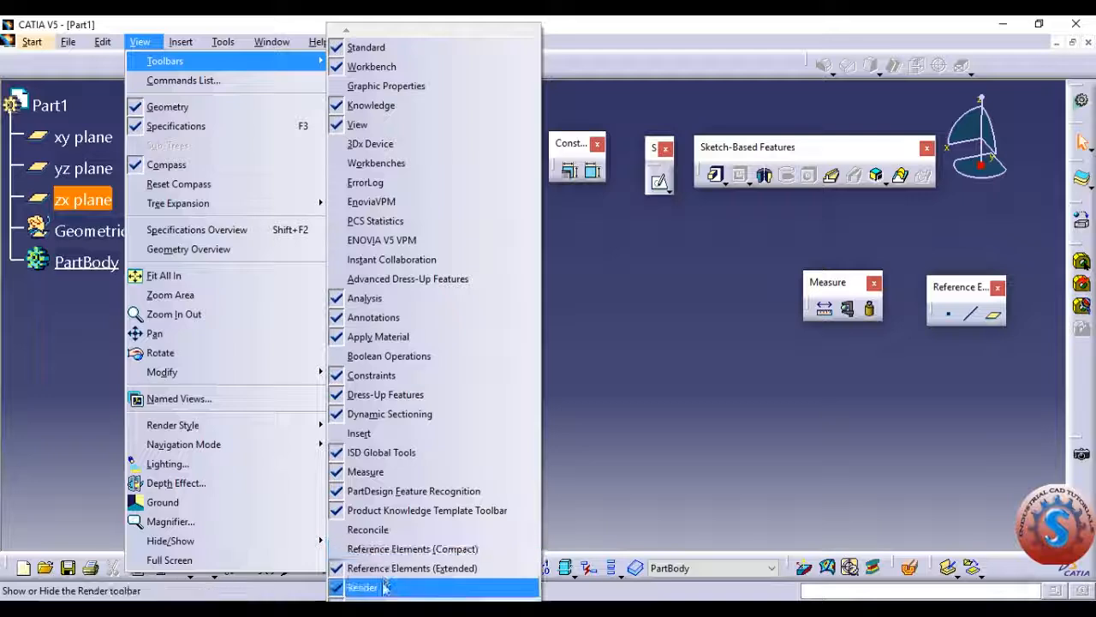
click(403, 548)
click(949, 313)
middle_drag(557, 330, 569, 314)
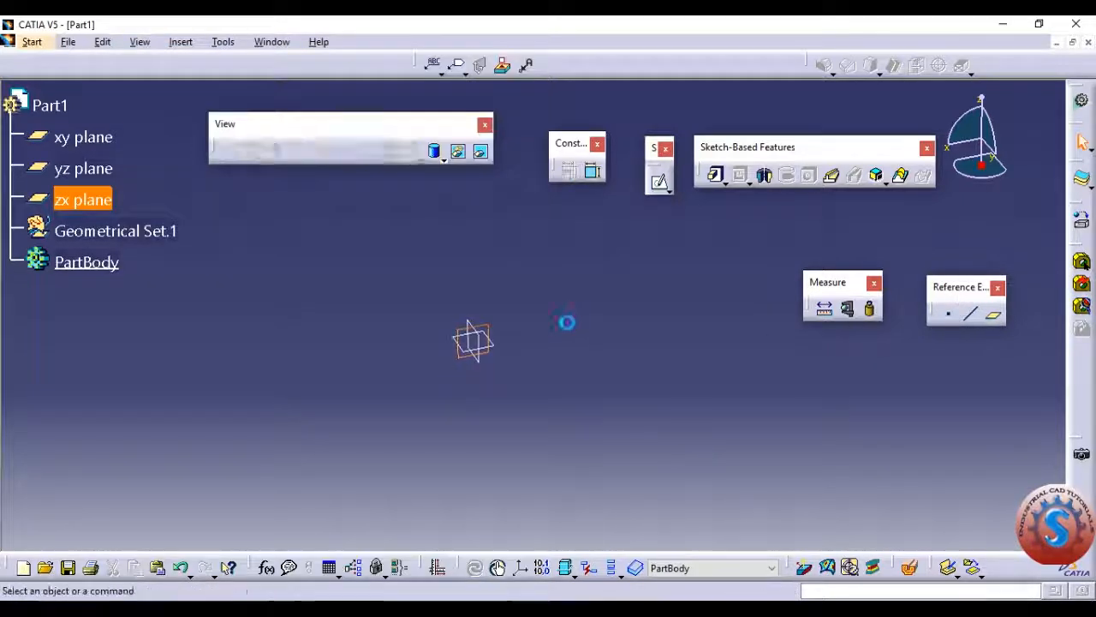
Define a reference plane of type Offset from plane, 100 mm from the xy plane, and preview it.
click(84, 137)
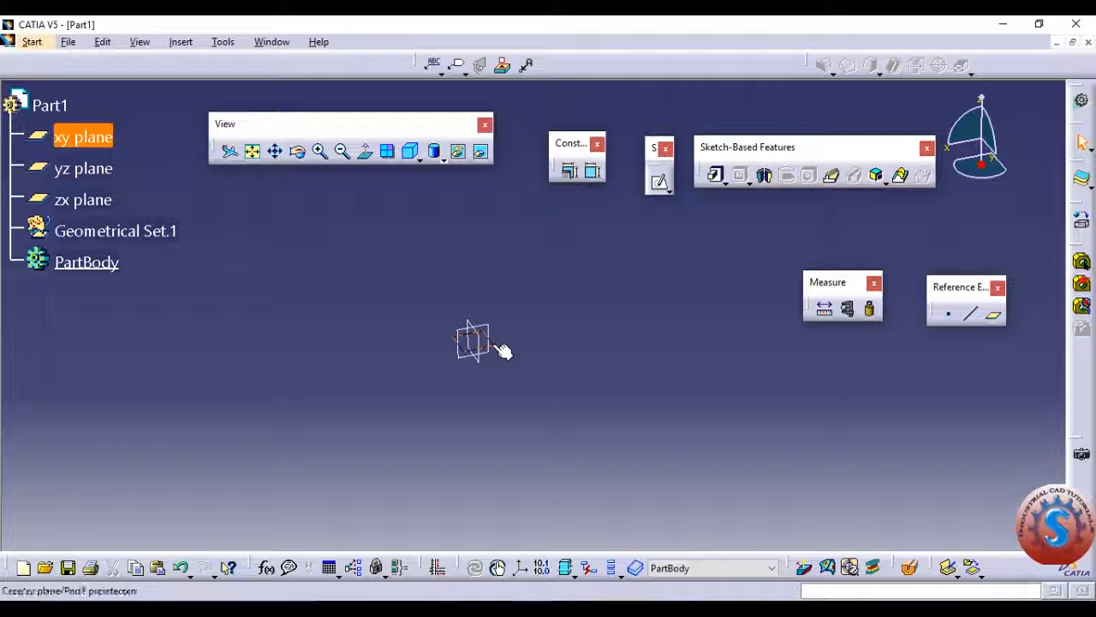
click(994, 319)
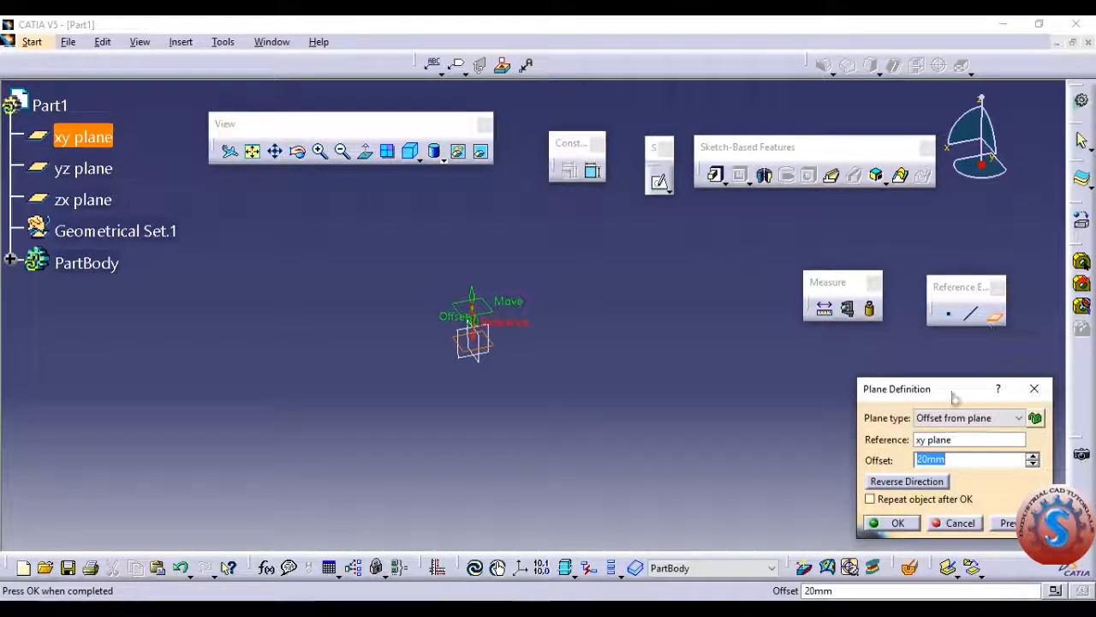
drag(954, 387, 945, 287)
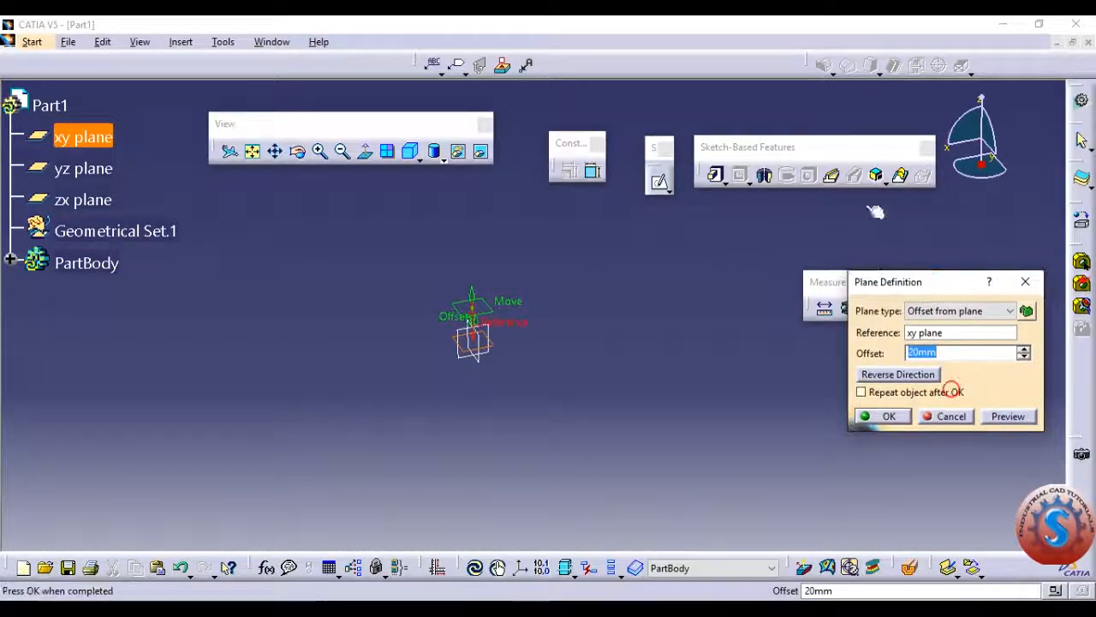
click(949, 314)
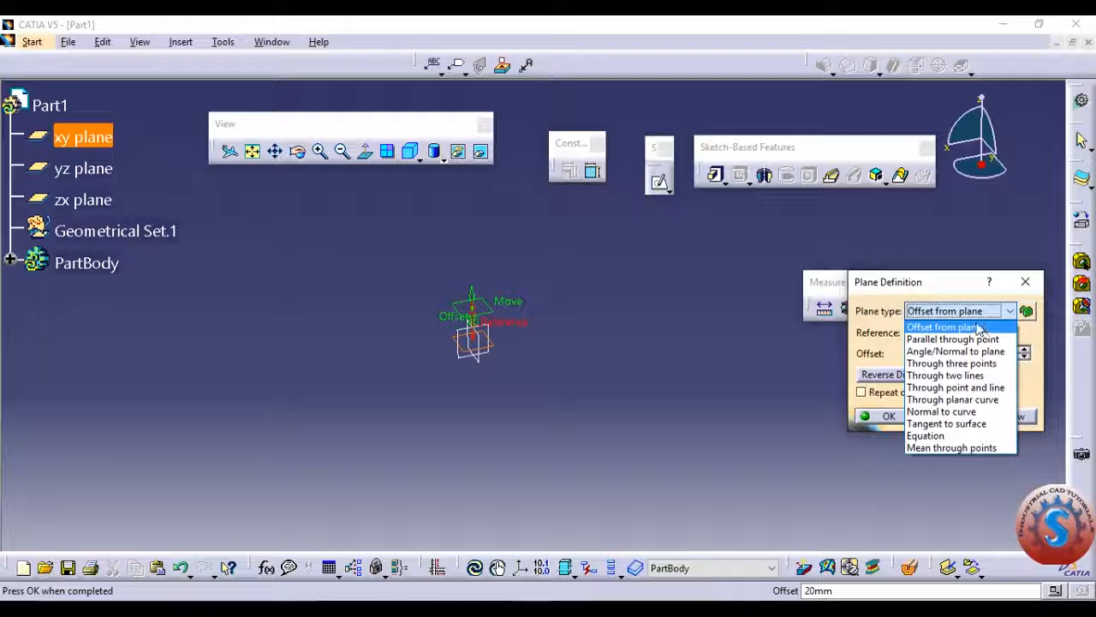
click(970, 324)
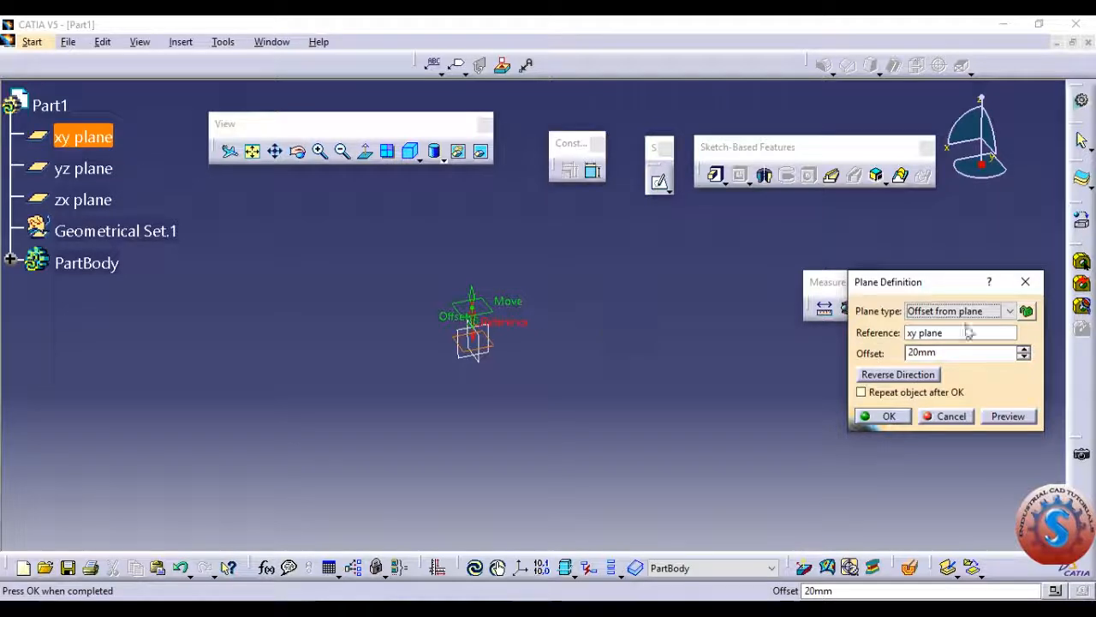
double_click(917, 352)
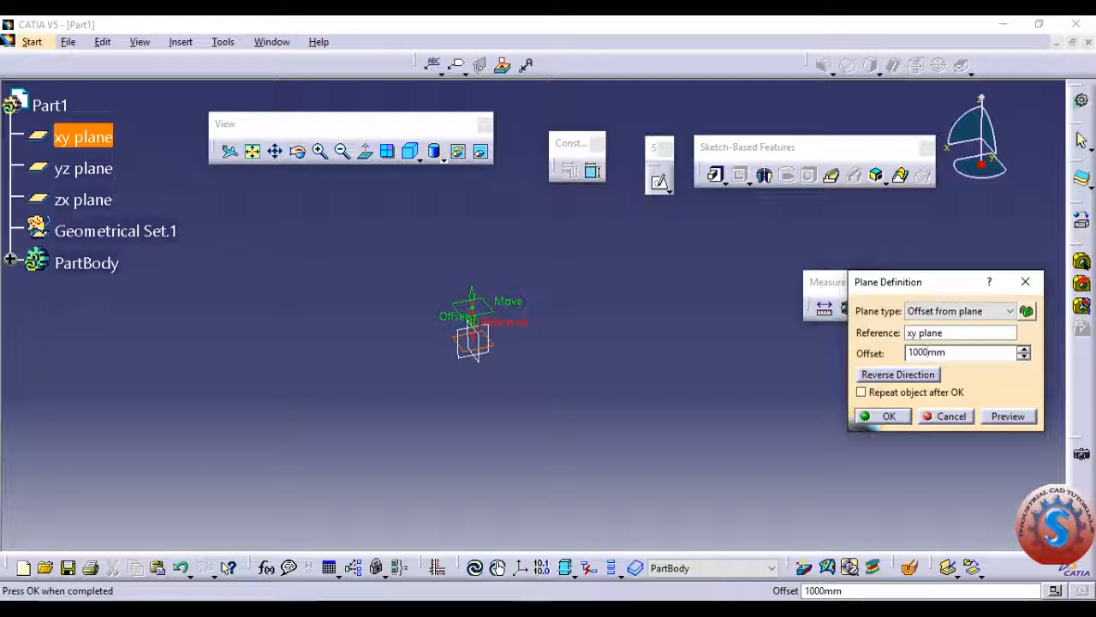
click(1008, 417)
Try the plane's offset in the reverse direction, return it to above the xy plane, and create the plane.
click(896, 376)
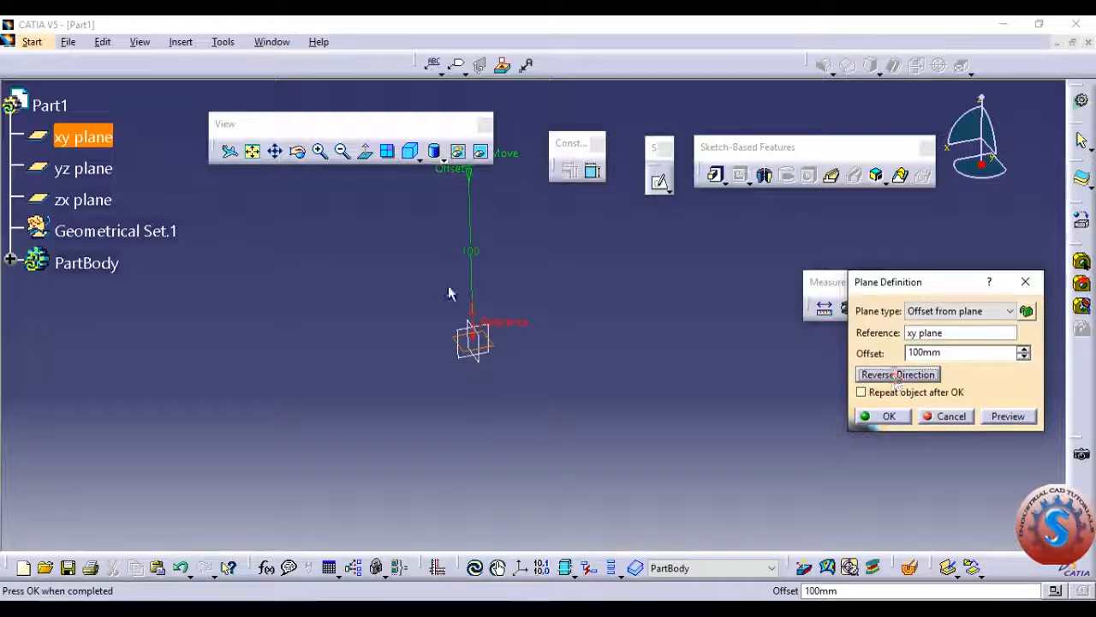
click(476, 316)
click(475, 370)
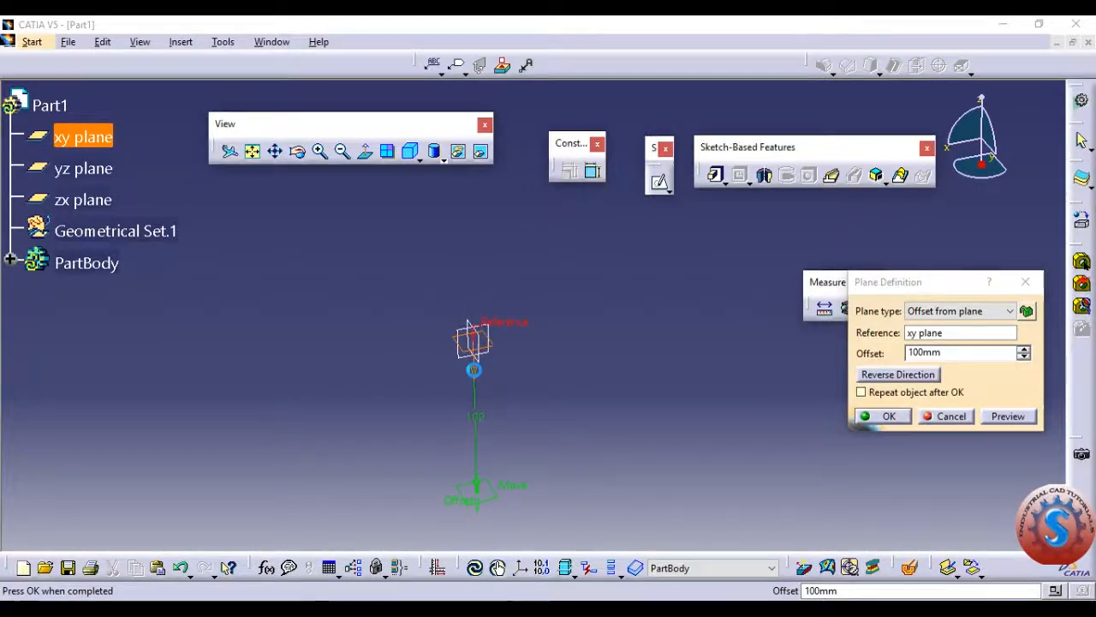
middle_drag(571, 257, 626, 329)
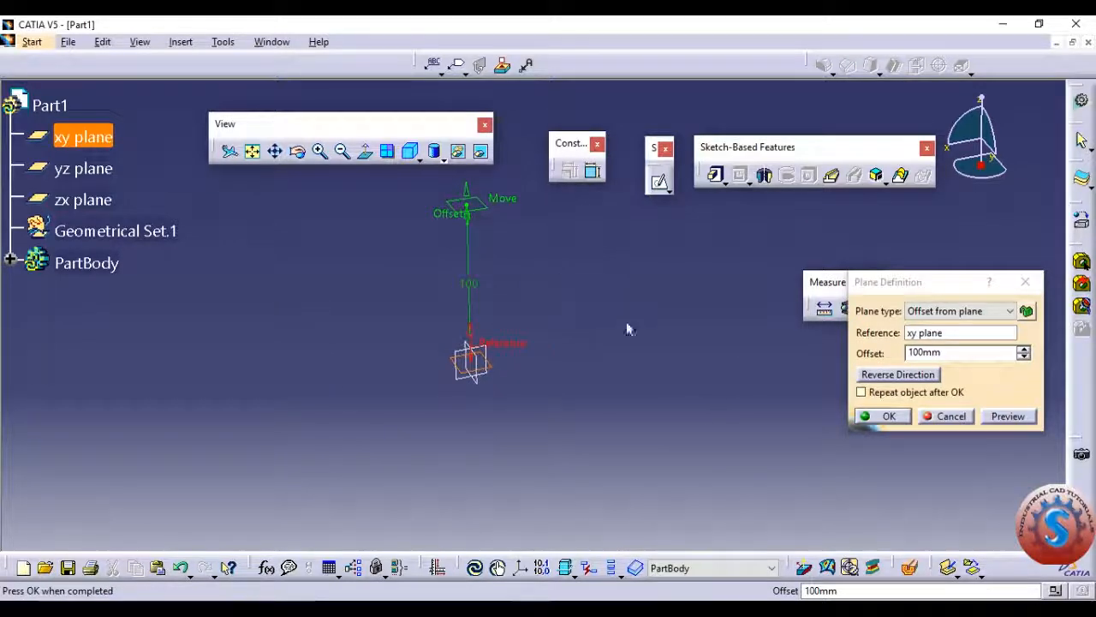
click(1007, 415)
click(882, 415)
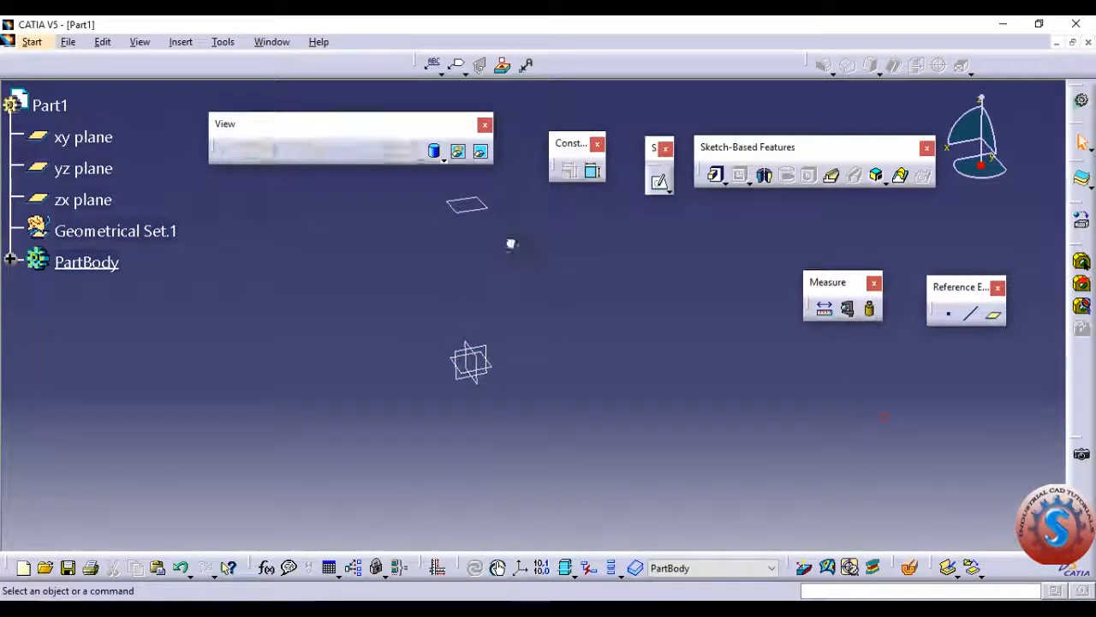
click(509, 240)
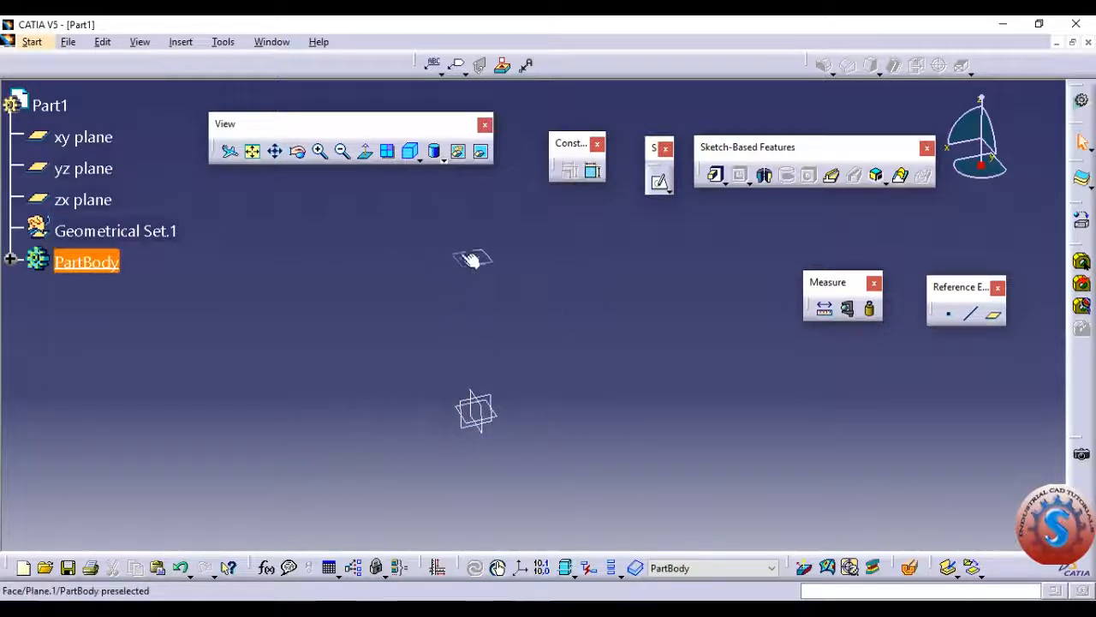
click(600, 303)
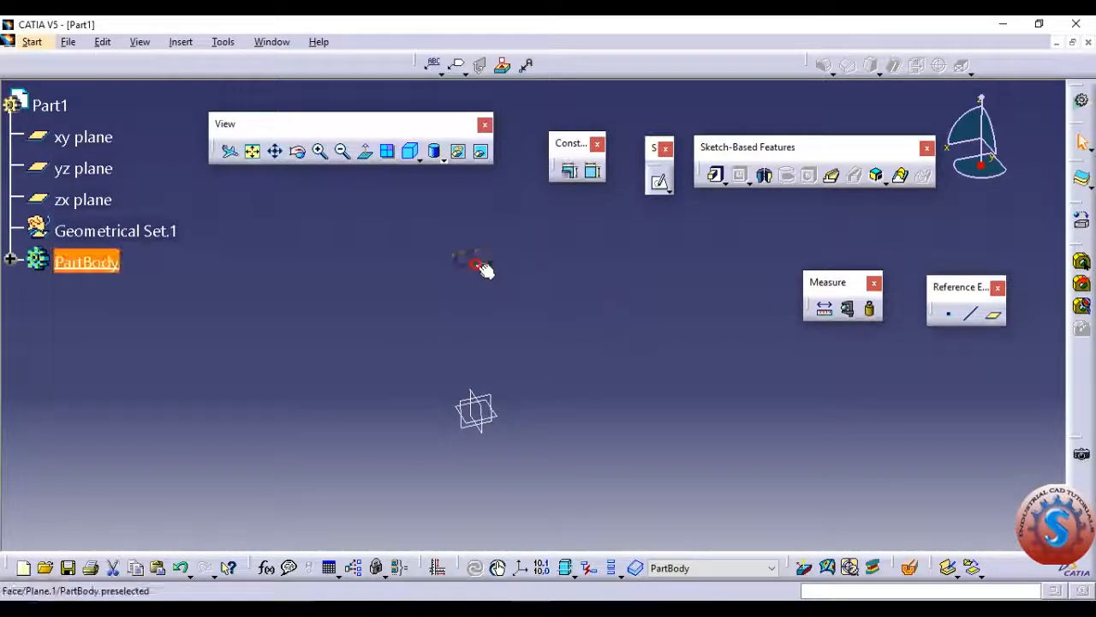
click(548, 325)
click(492, 417)
click(581, 299)
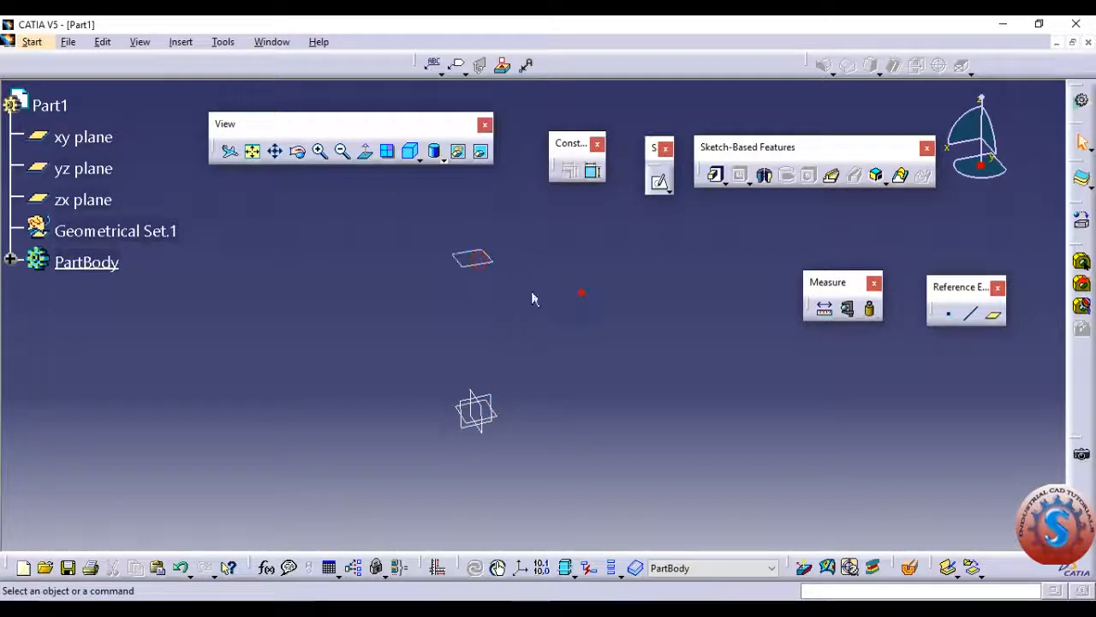
Sketch a circle centred on the origin on the new offset plane and exit the sketch.
click(477, 261)
click(593, 256)
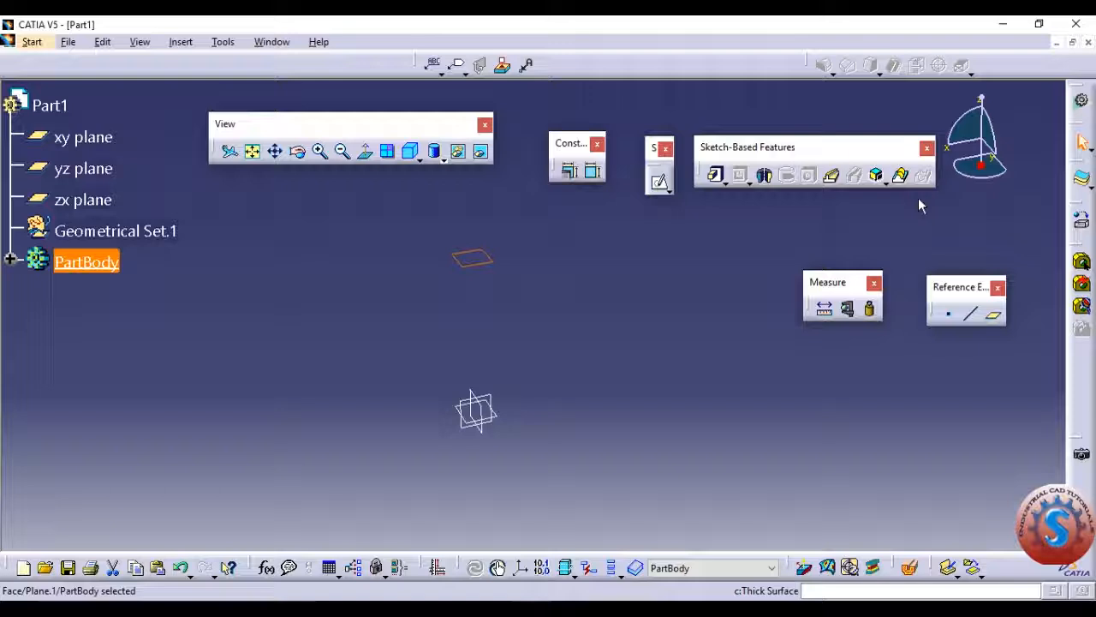
click(659, 182)
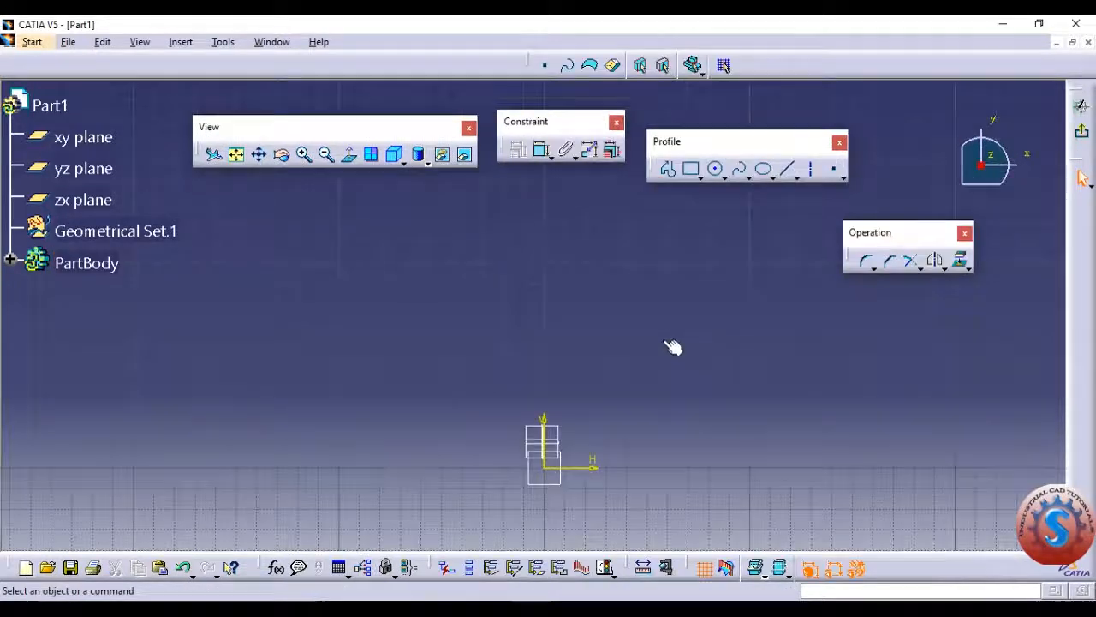
click(716, 169)
click(533, 347)
click(622, 333)
middle_drag(783, 317, 759, 314)
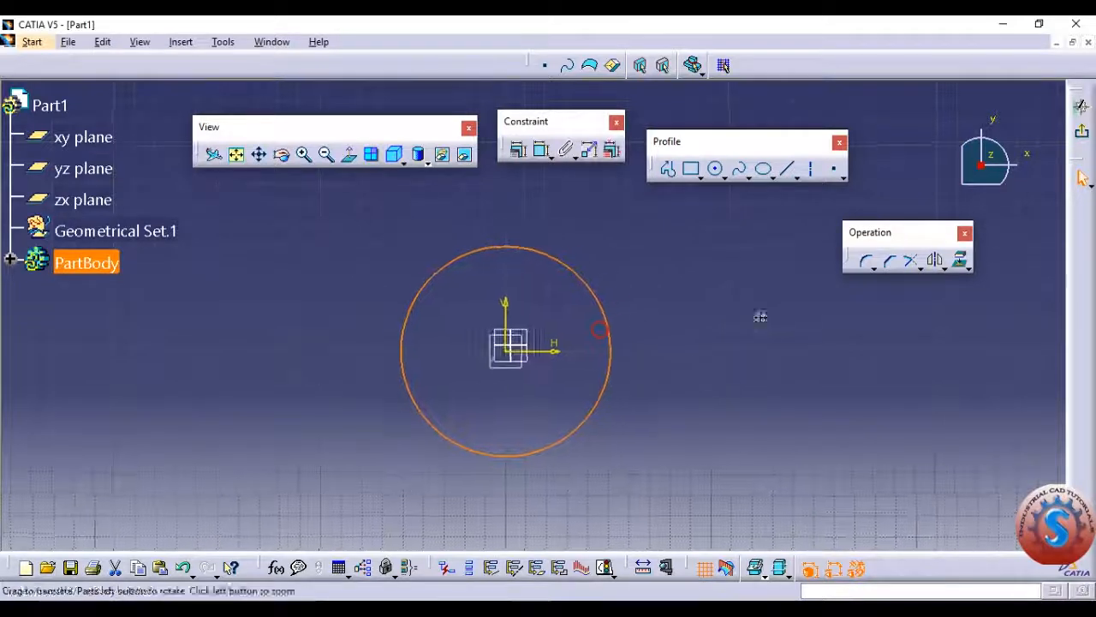
click(1080, 135)
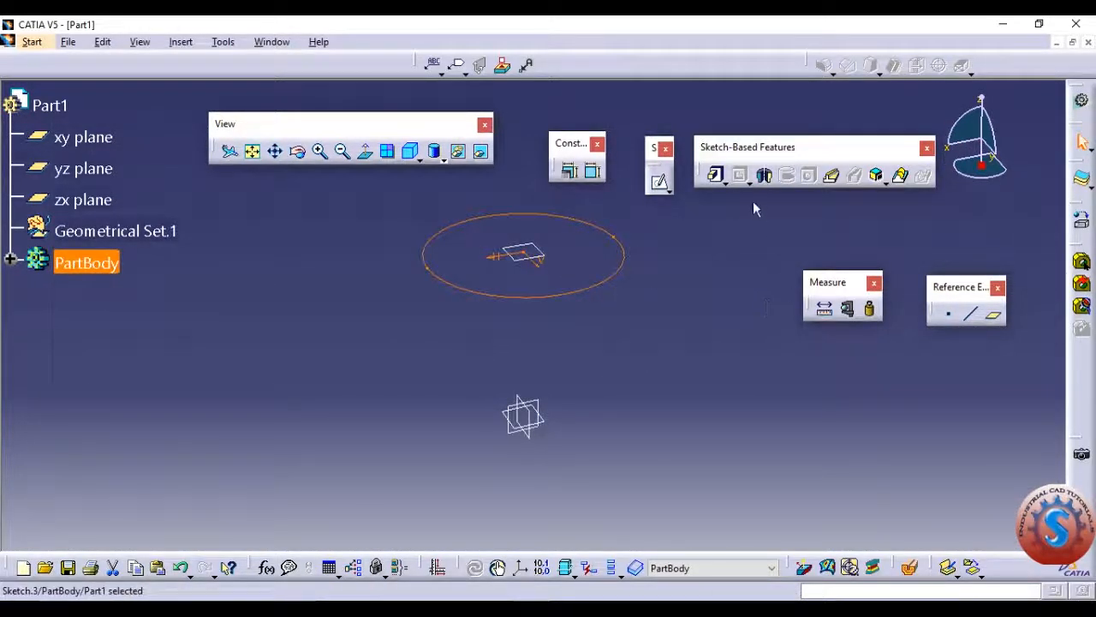
Define a drafted filleted pad from the circle, directed down towards the xy plane, with the xy plane as second limit, and preview it.
click(724, 182)
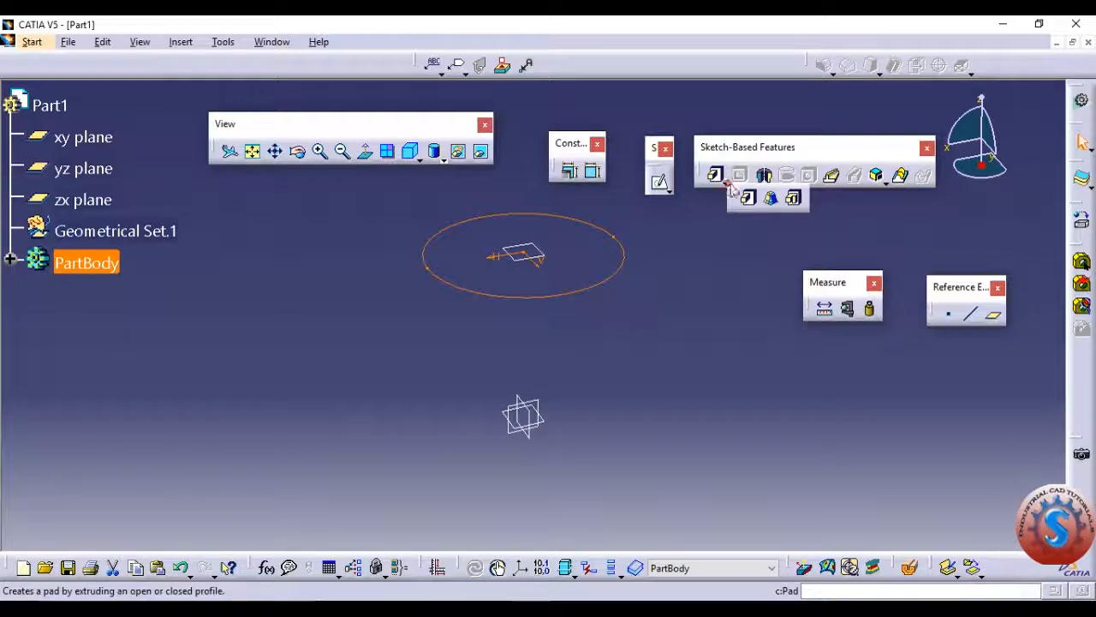
click(773, 200)
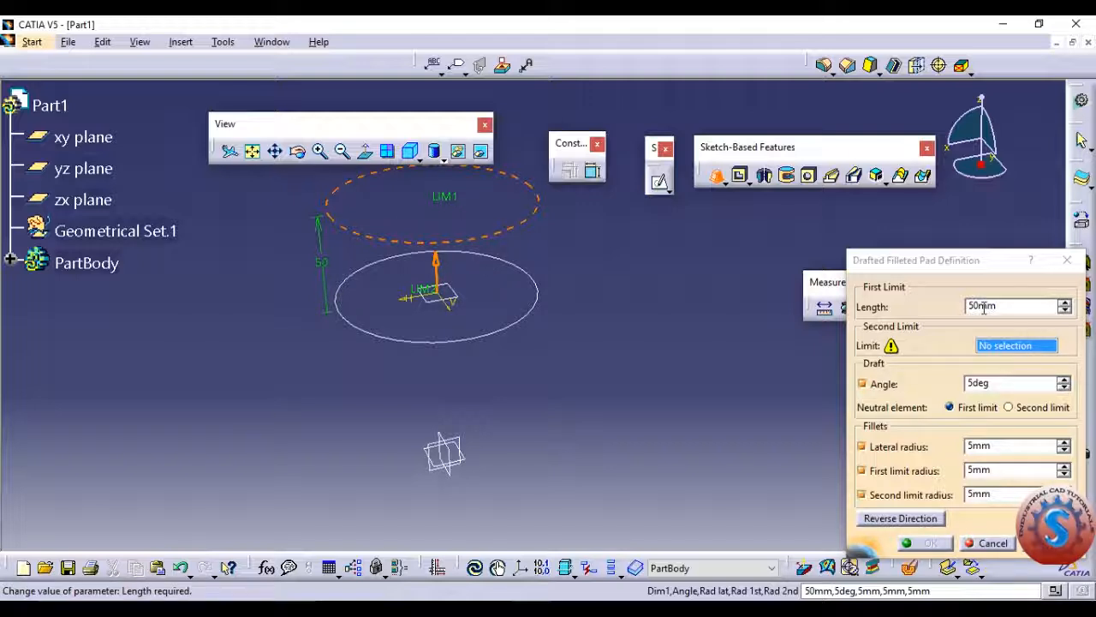
click(436, 264)
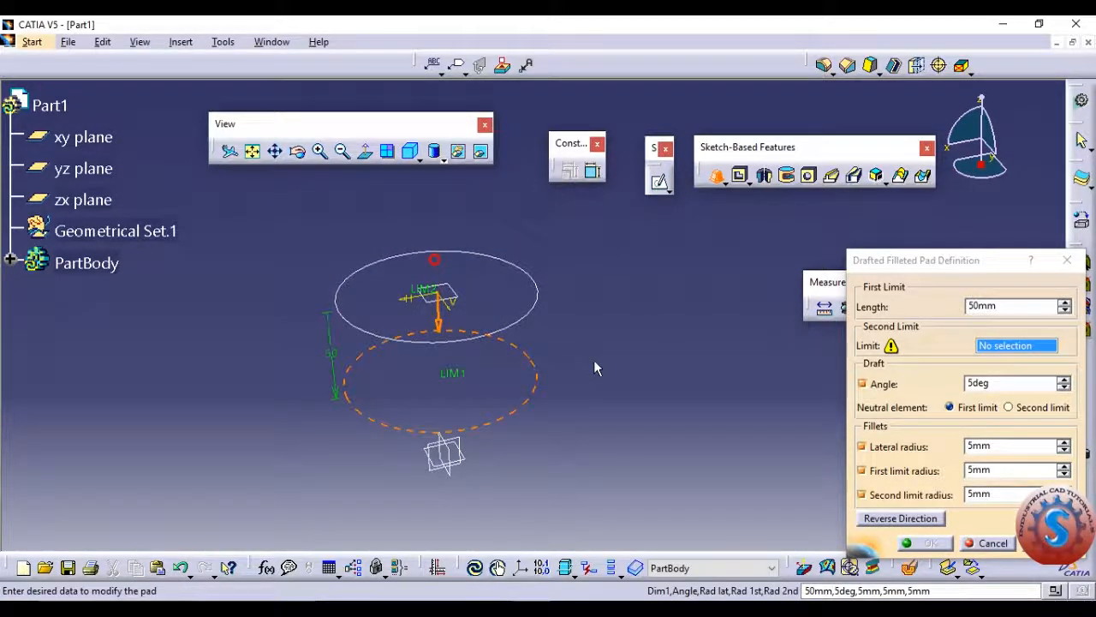
middle_drag(594, 361, 582, 271)
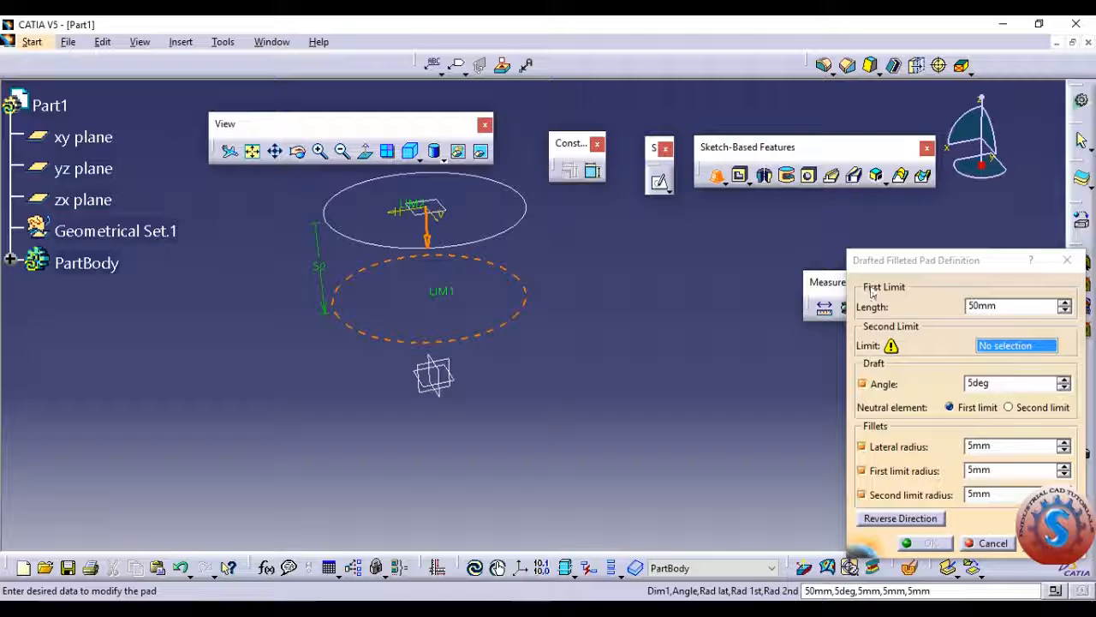
click(462, 386)
mouse_move(631, 378)
middle_down()
mouse_move(570, 434)
mouse_move(568, 318)
mouse_move(582, 408)
mouse_move(579, 381)
mouse_move(458, 381)
middle_up()
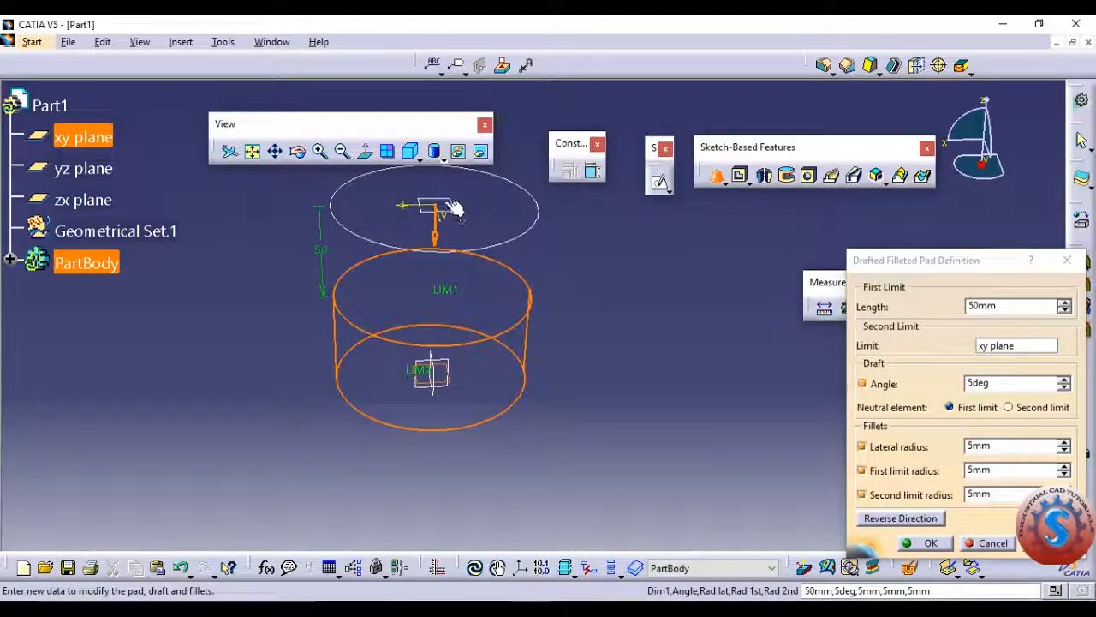
click(929, 544)
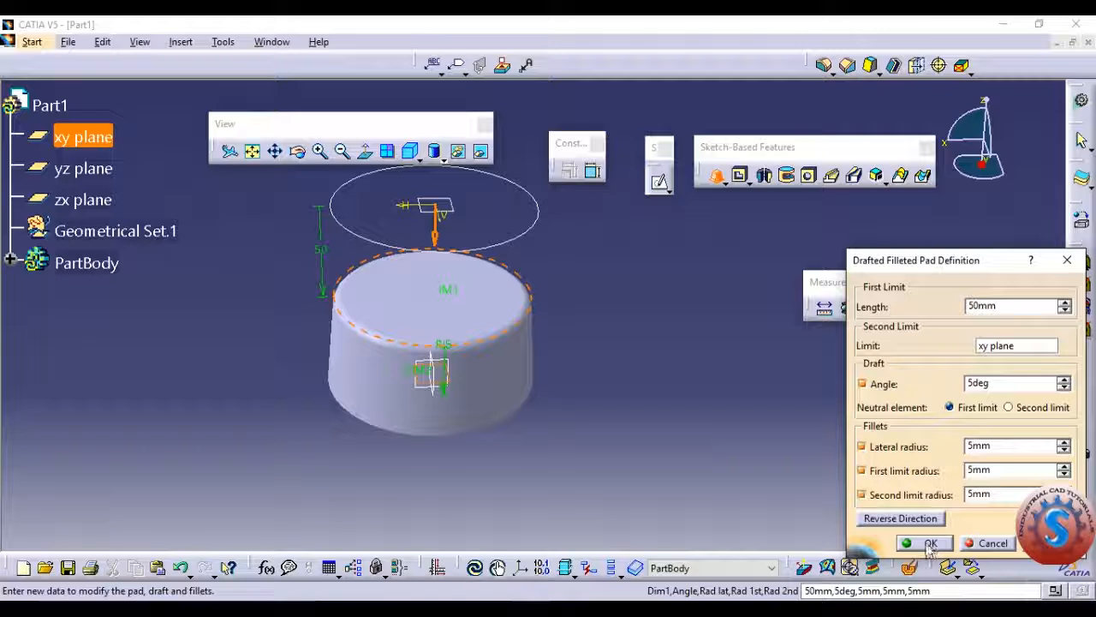
middle_drag(579, 376, 621, 428)
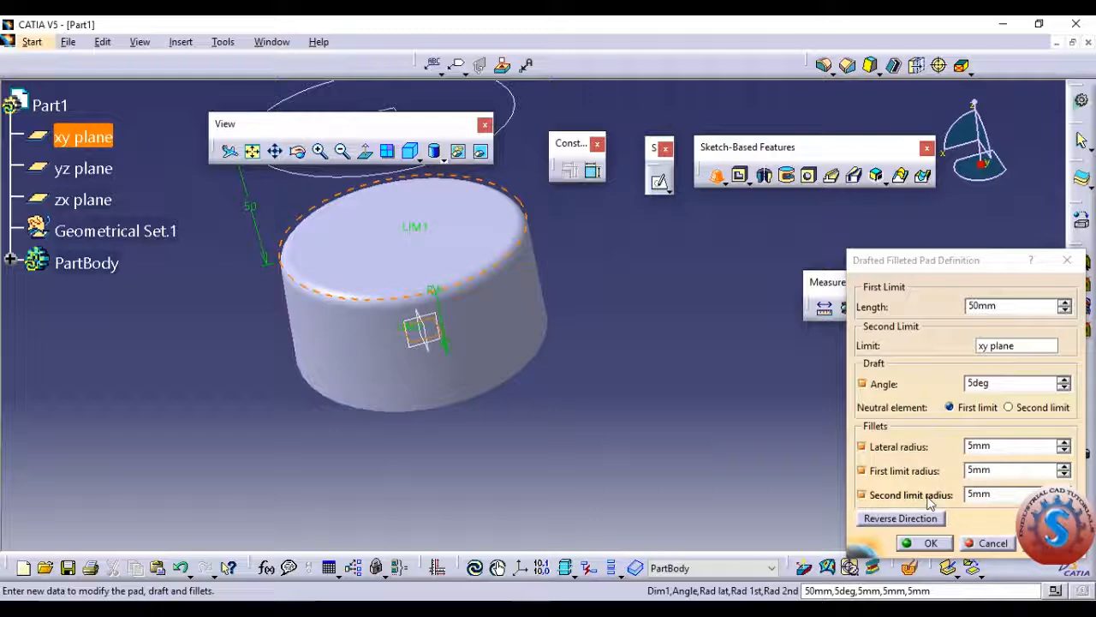
Set the pad's lateral, first limit and second limit fillet radii to 10 mm and create the drafted filleted pad.
drag(976, 447, 965, 447)
key(BackSpace)
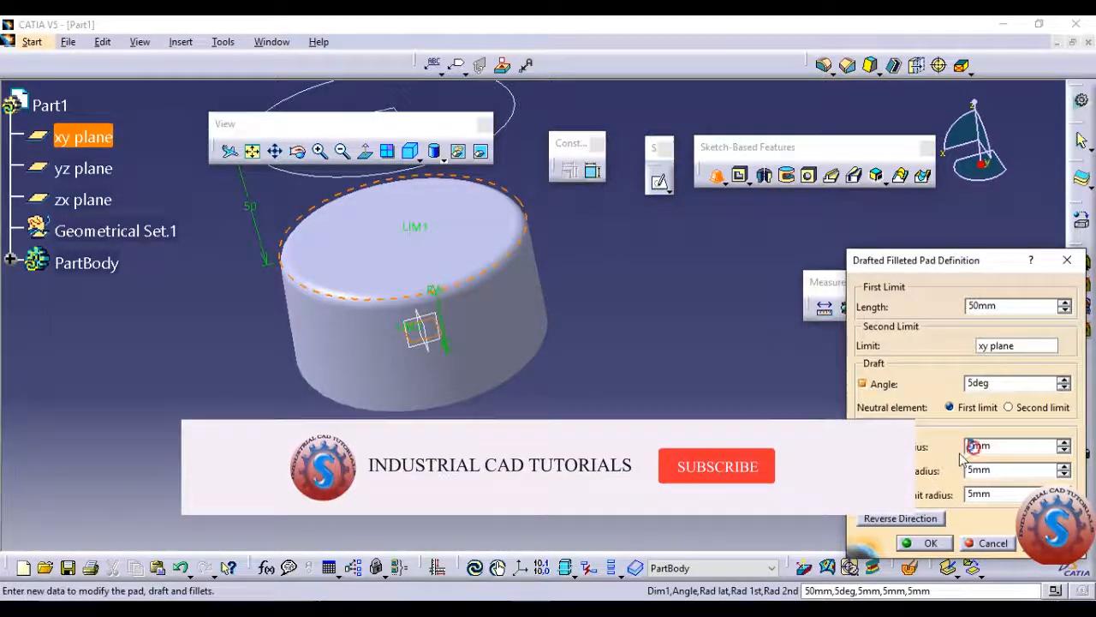
text(10)
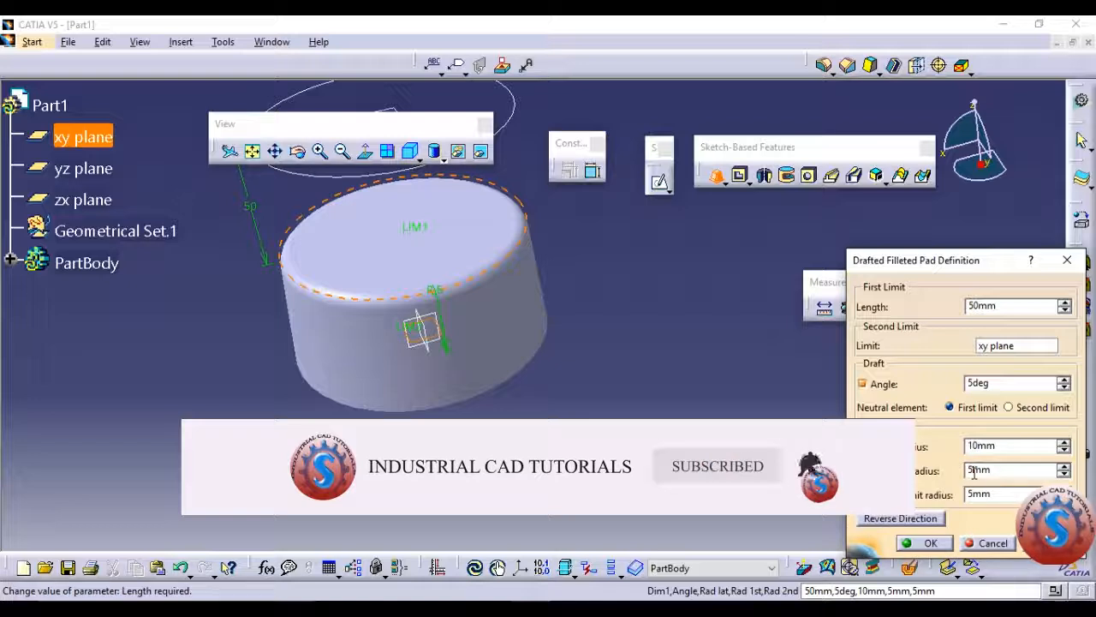
text(10)
drag(976, 494, 968, 497)
text(10)
key(Return)
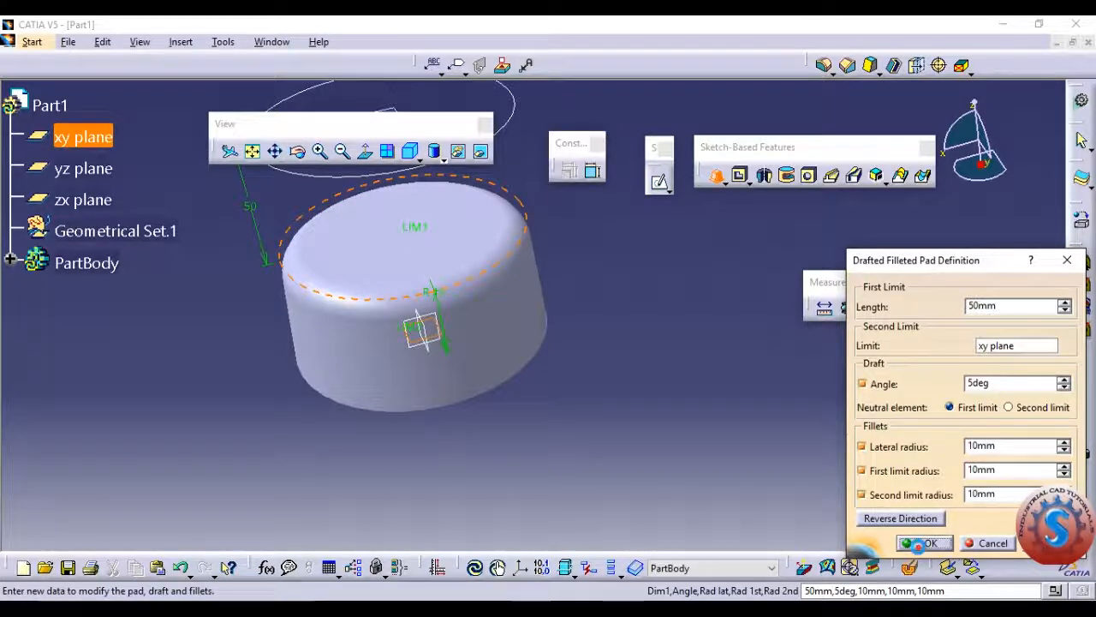
click(921, 543)
Delete the draft from the circular pad, followed by the remaining pad together with its circle sketch.
middle_drag(619, 402, 578, 262)
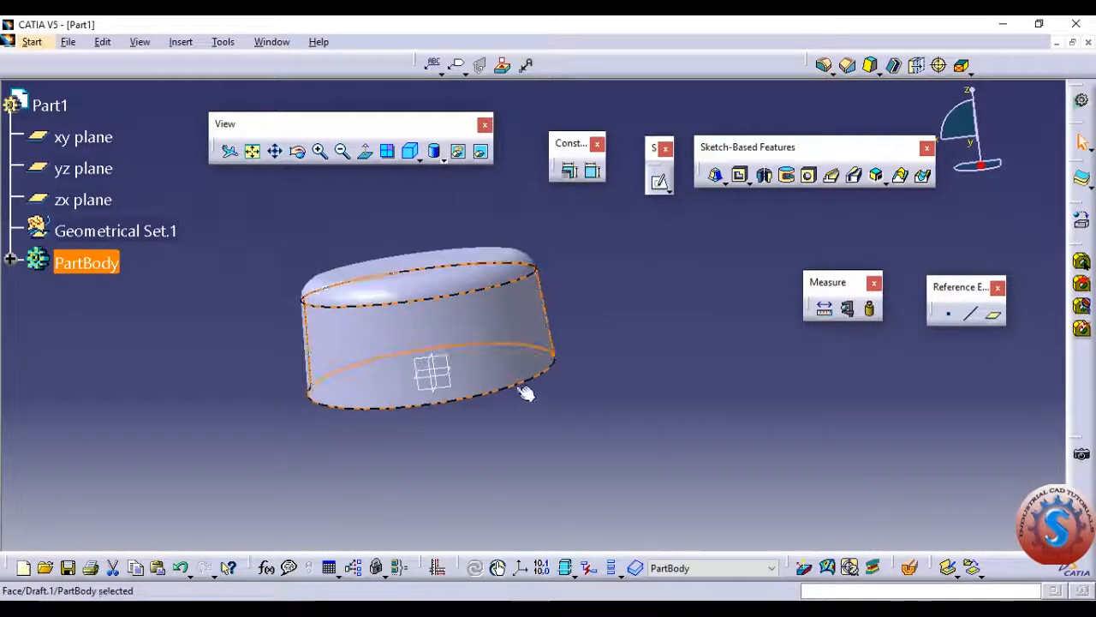
middle_drag(524, 392, 581, 410)
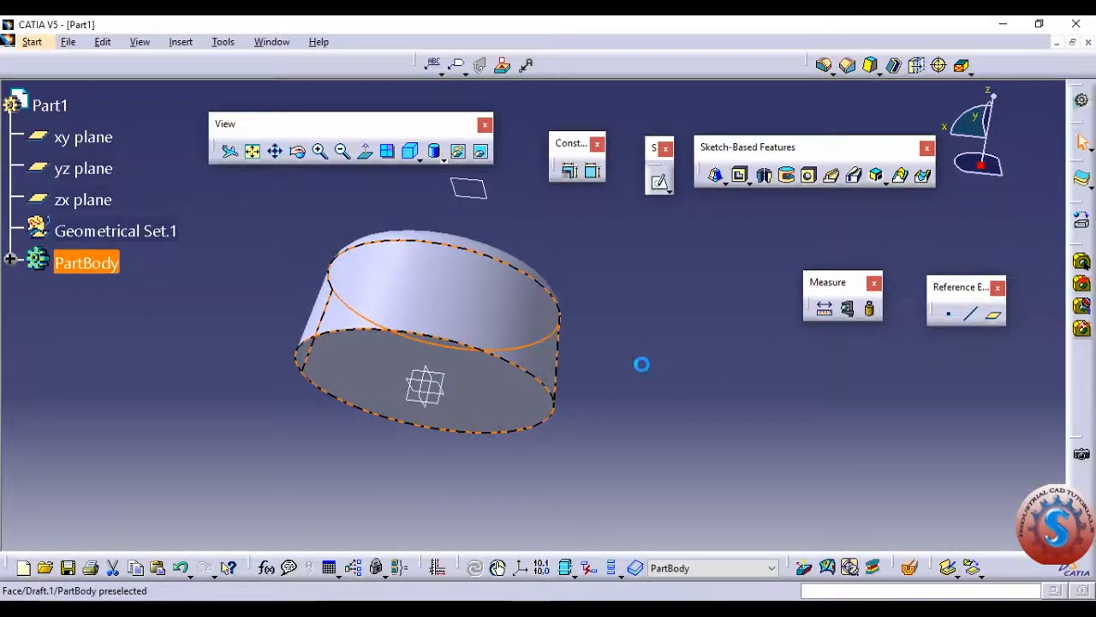
key(Delete)
click(959, 522)
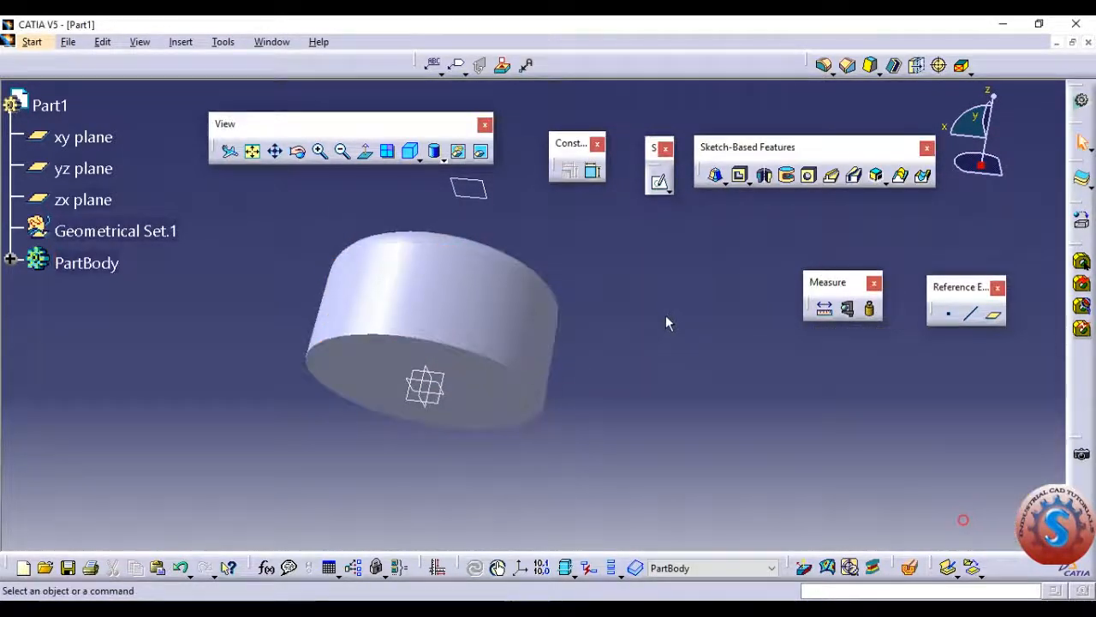
click(539, 317)
key(Delete)
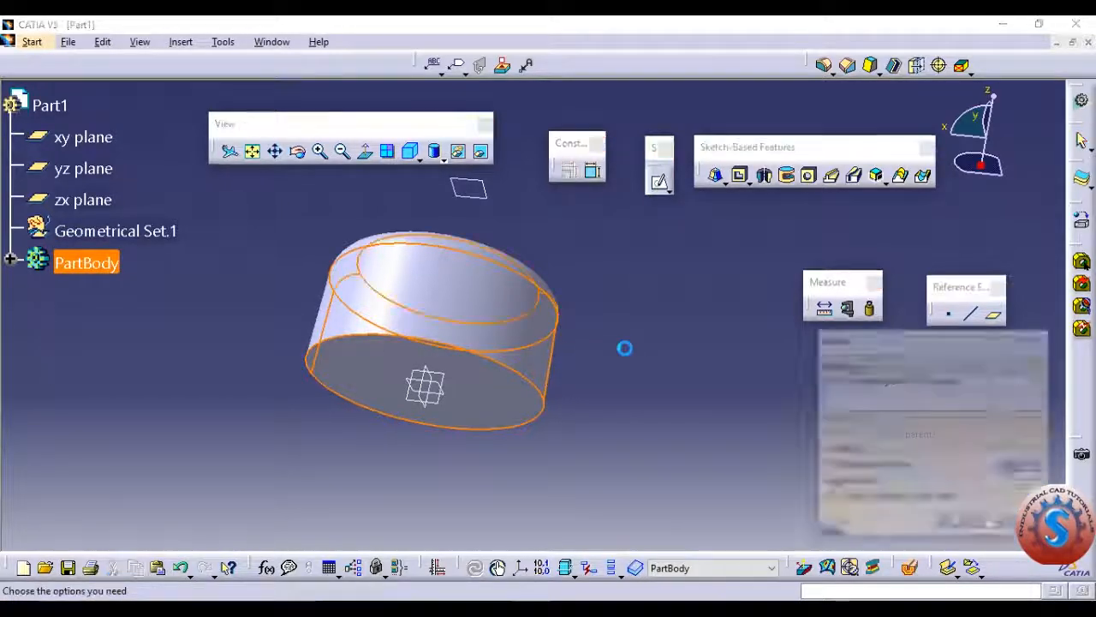
click(972, 522)
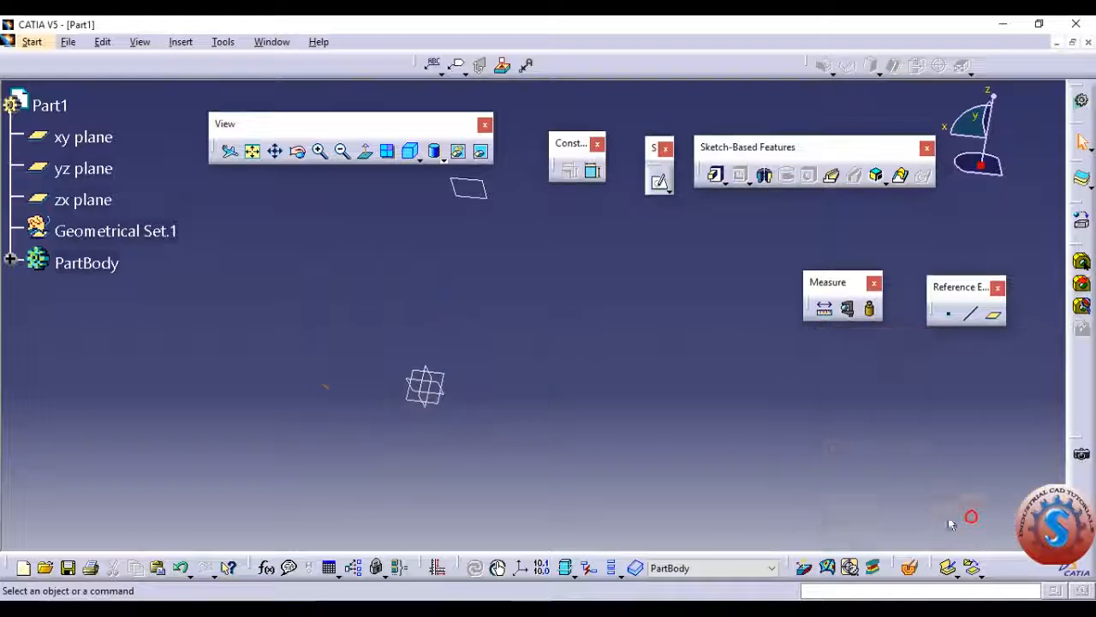
Sketch a rectangle around the origin on the offset plane above the xy plane and exit the sketch.
click(438, 227)
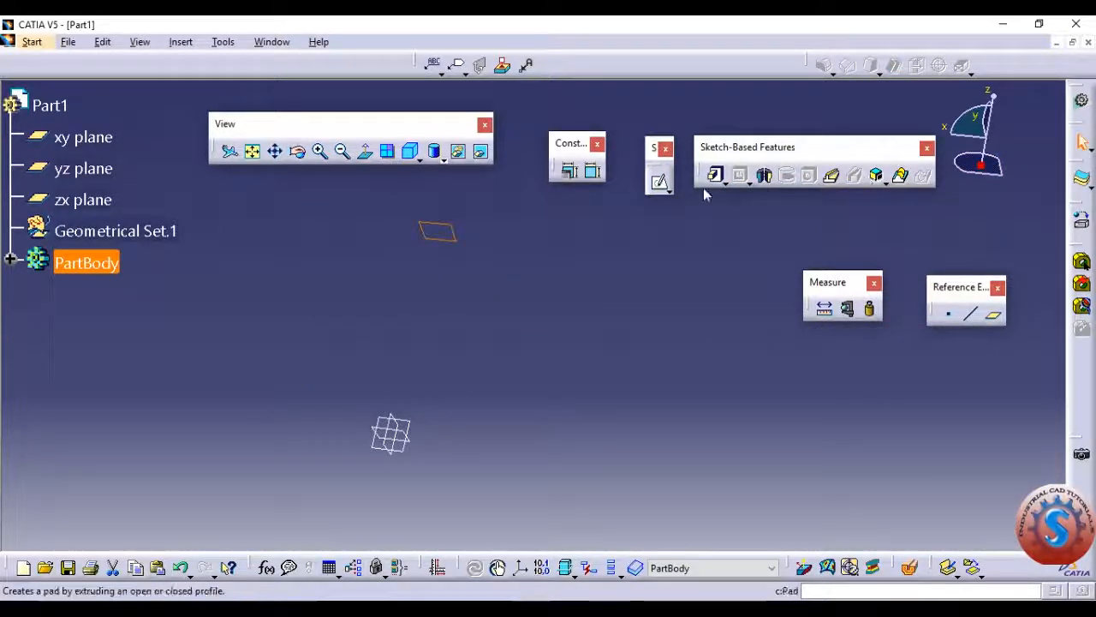
click(659, 182)
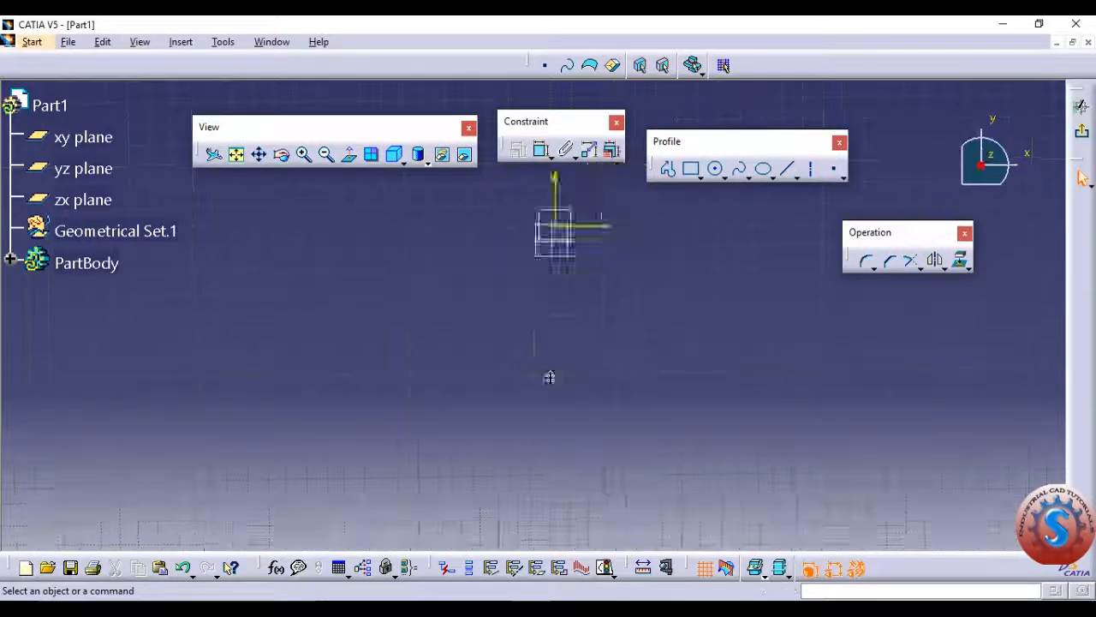
click(692, 170)
click(383, 279)
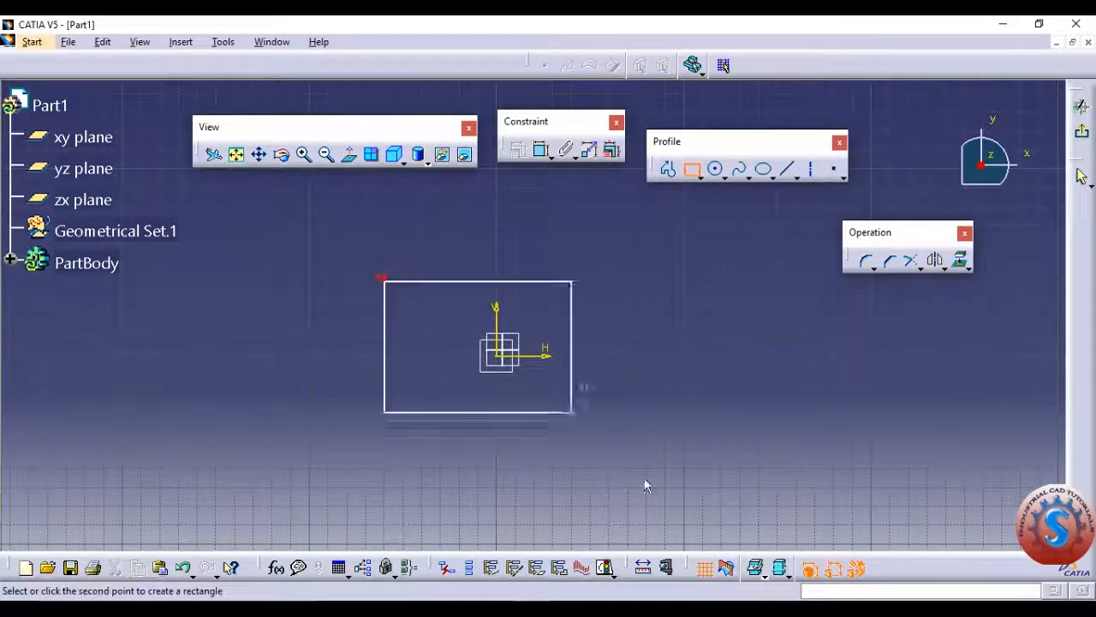
click(629, 429)
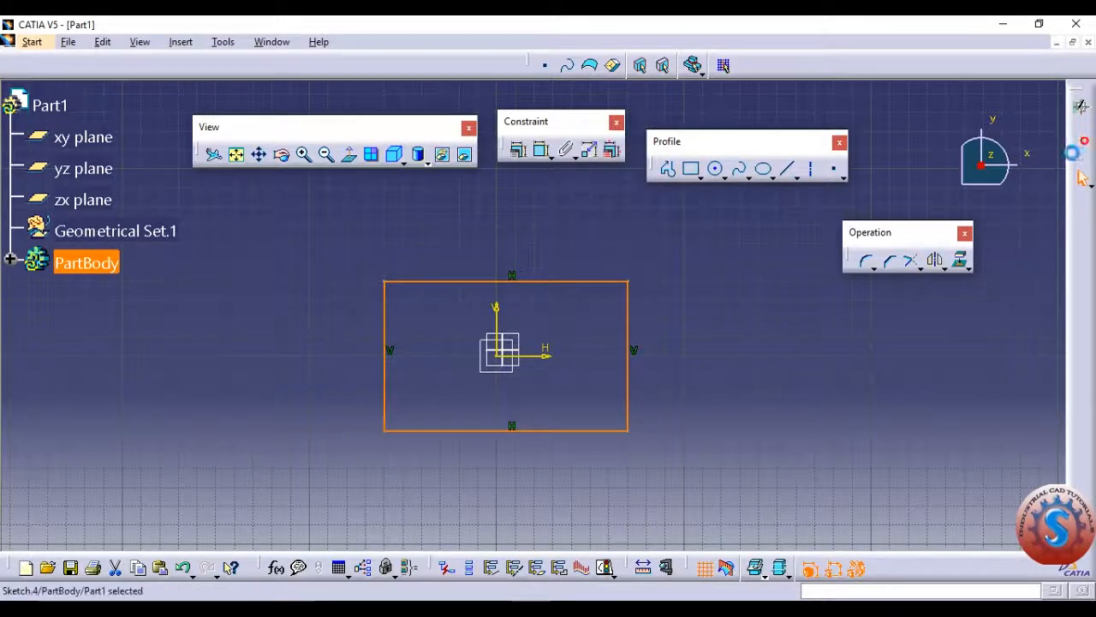
mouse_move(660, 340)
middle_down()
mouse_move(558, 340)
mouse_move(609, 301)
mouse_move(619, 314)
mouse_move(570, 335)
mouse_move(607, 309)
mouse_move(741, 300)
middle_up()
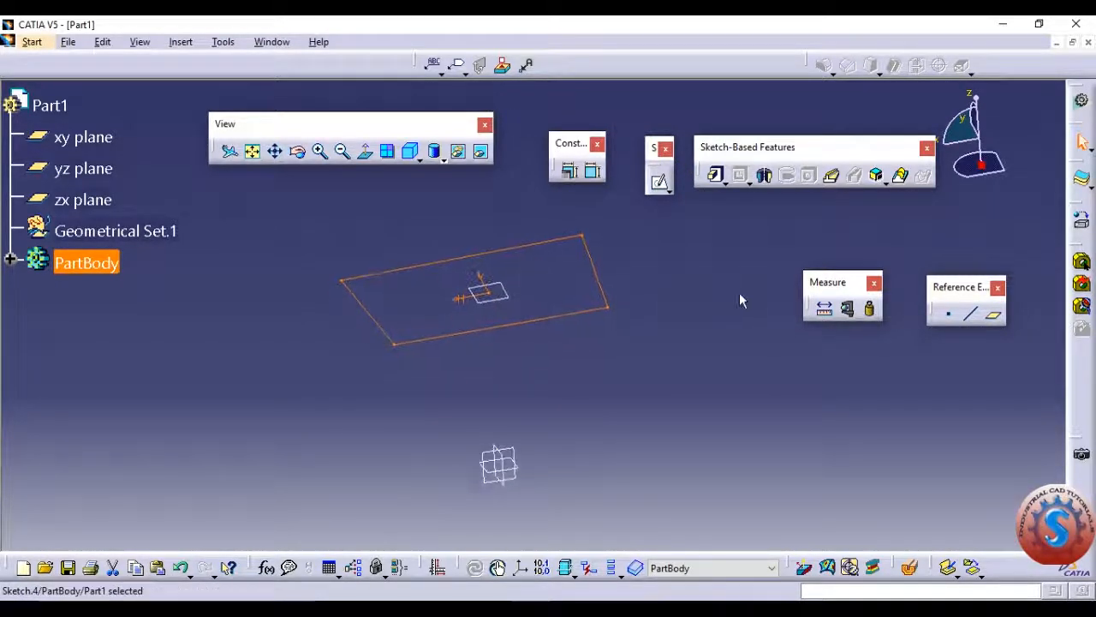
Define a drafted filleted pad from the rectangle, 50 mm long, with Plane.1 as the second limit.
click(724, 182)
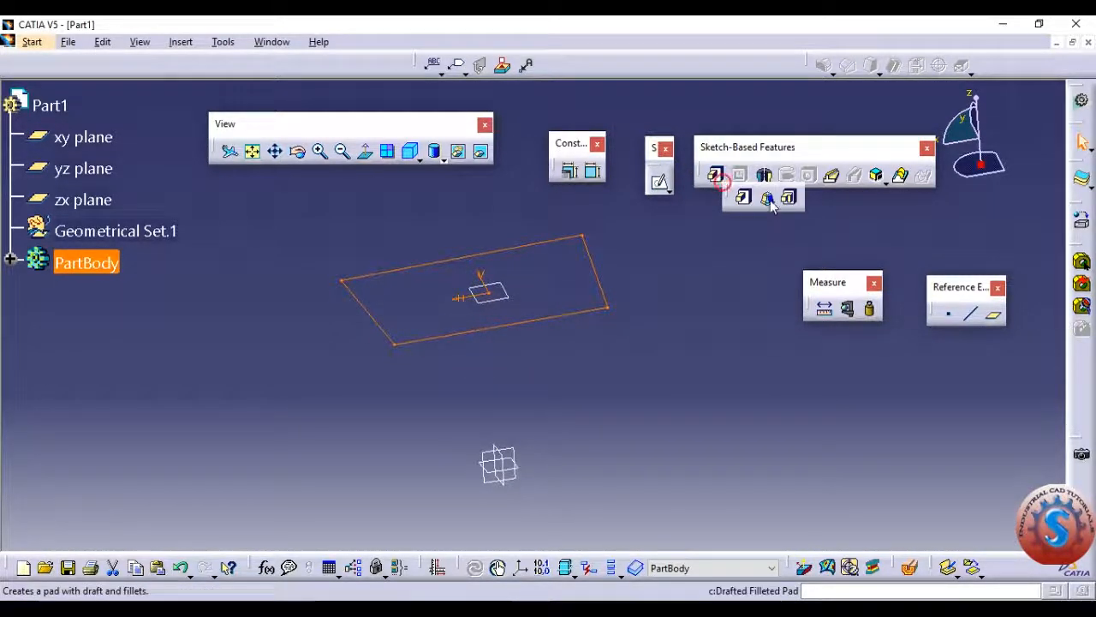
click(768, 199)
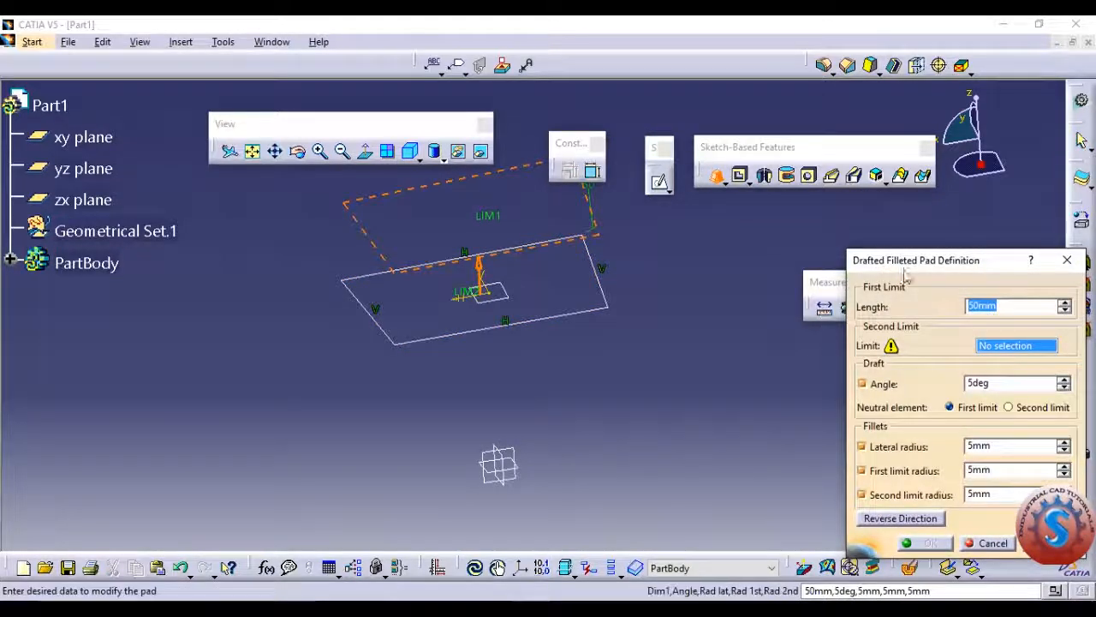
middle_drag(679, 332, 609, 309)
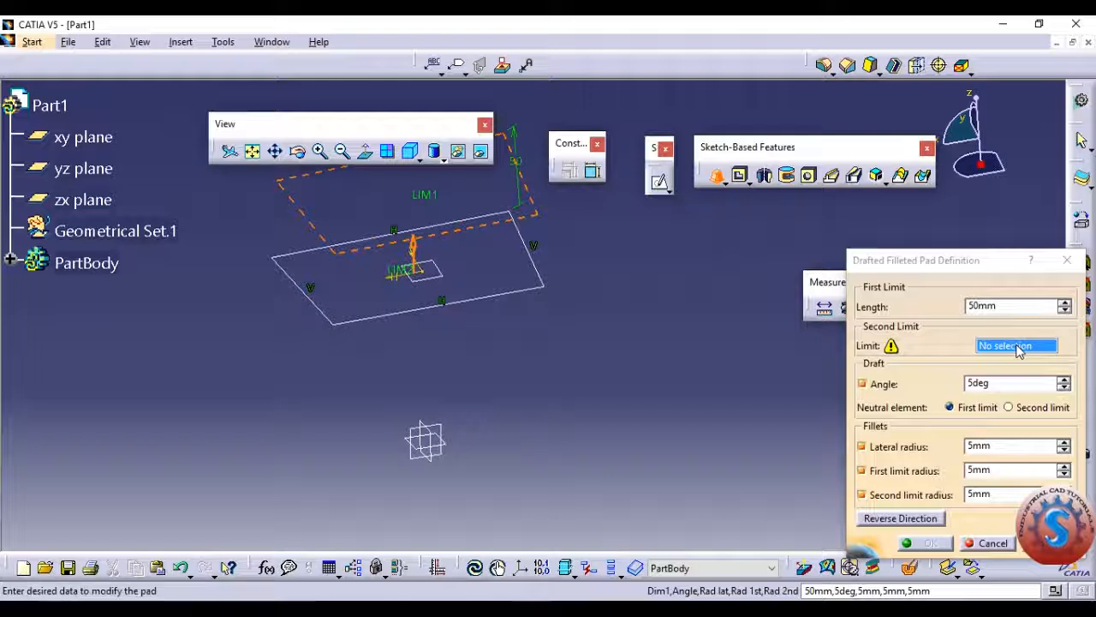
click(450, 282)
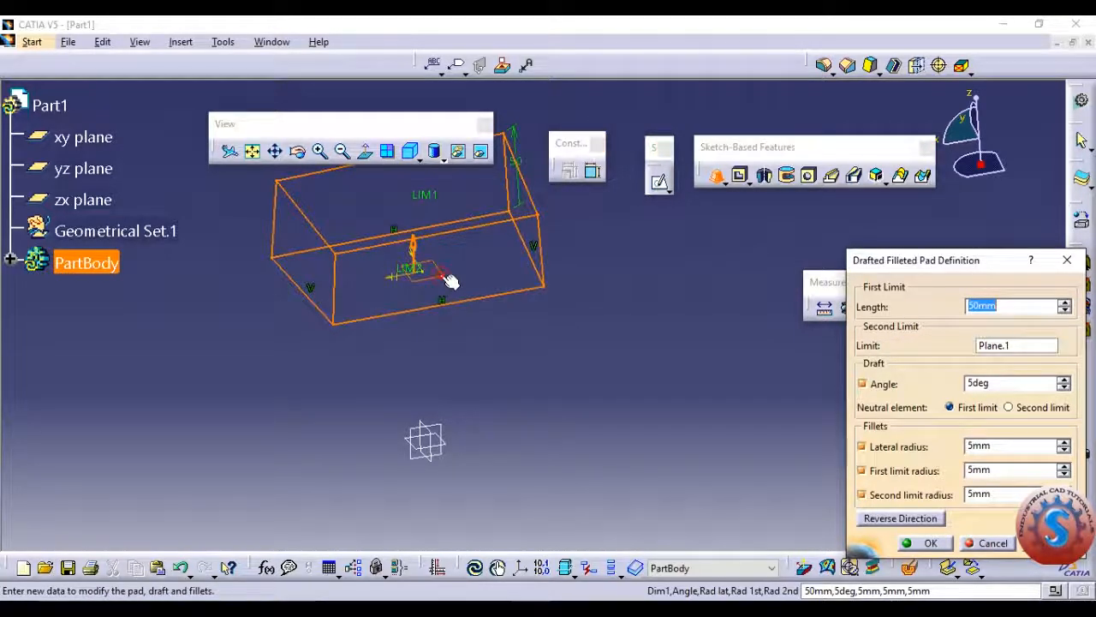
middle_drag(752, 345, 736, 403)
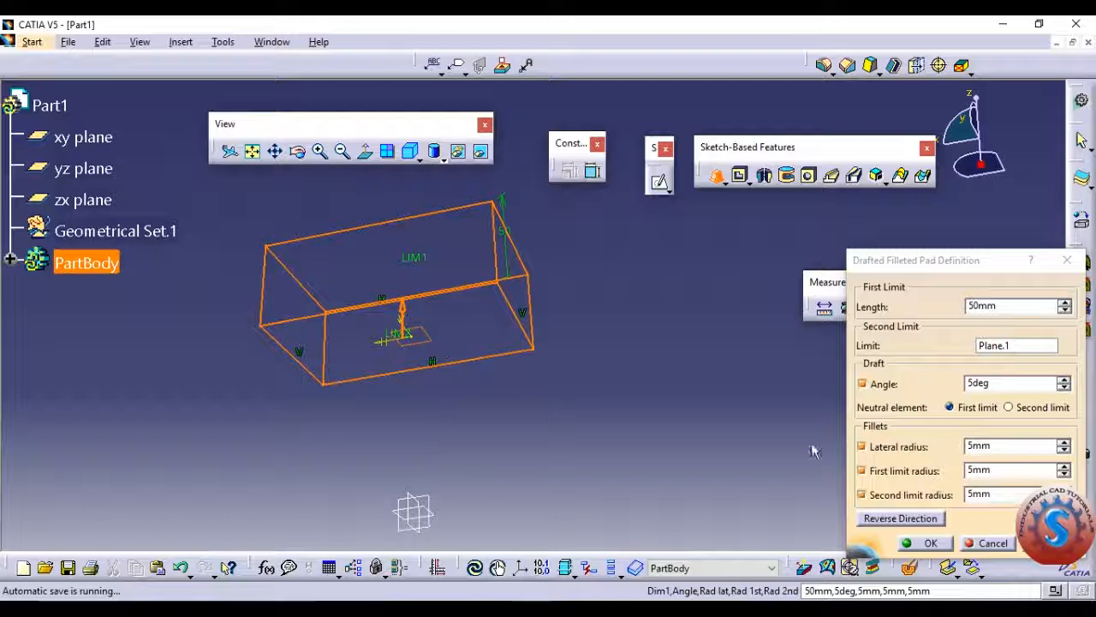
Set the pad's lateral, first limit and second limit fillet radii to 25 mm and create the pad.
click(971, 446)
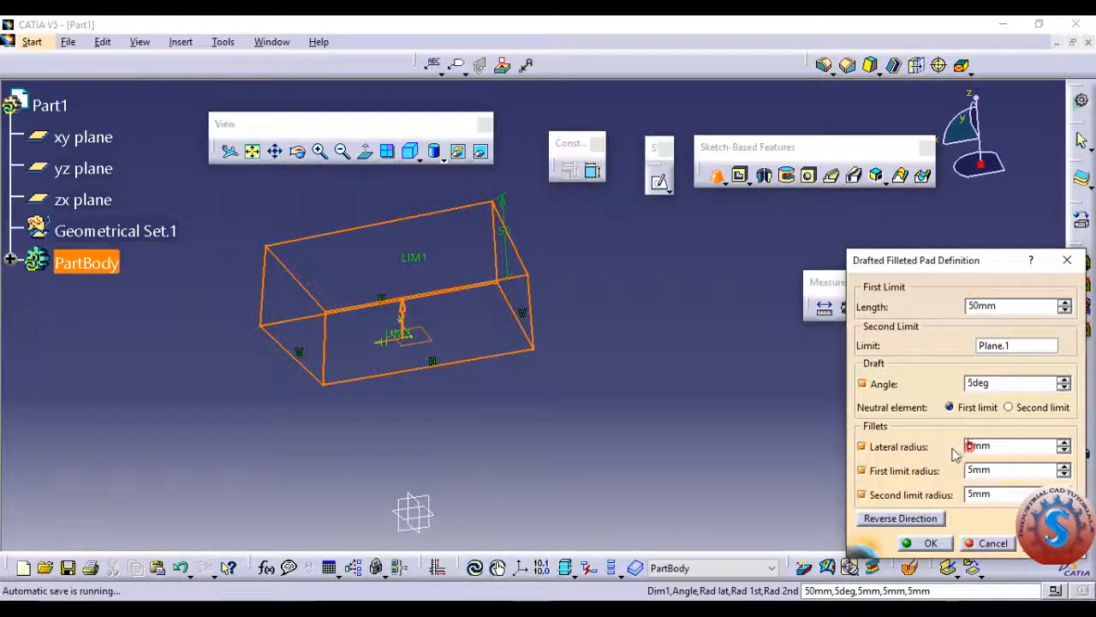
text(2)
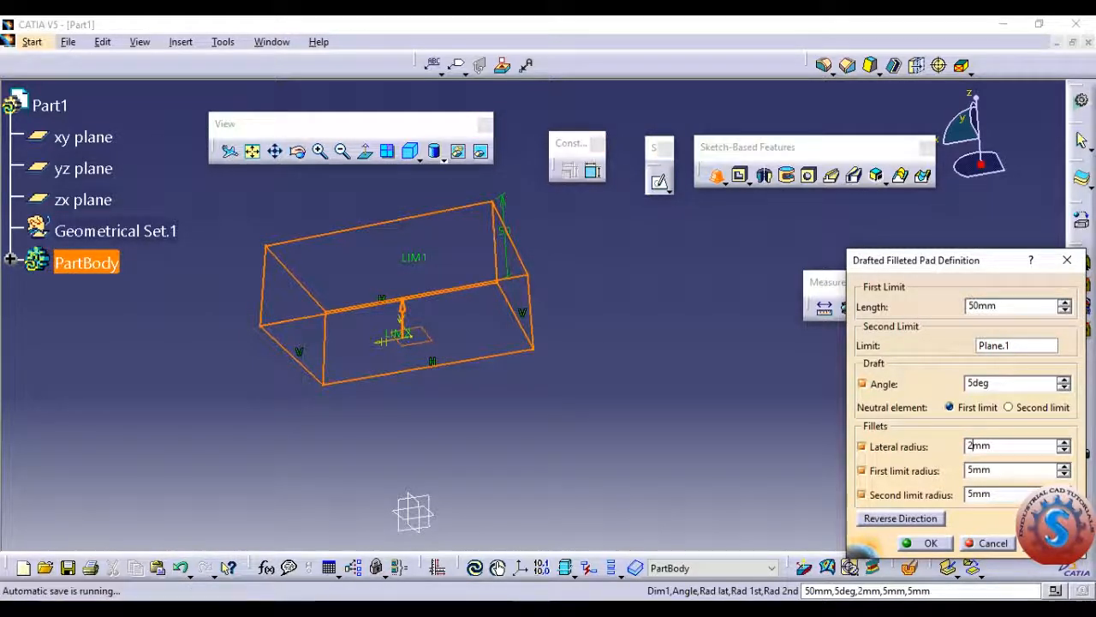
click(973, 470)
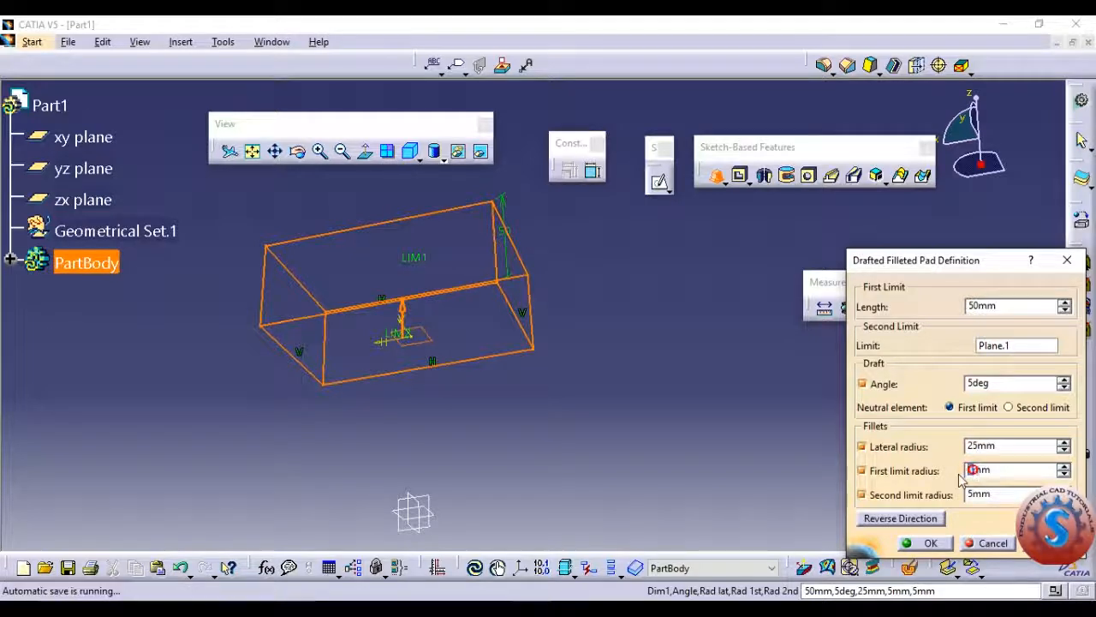
click(973, 495)
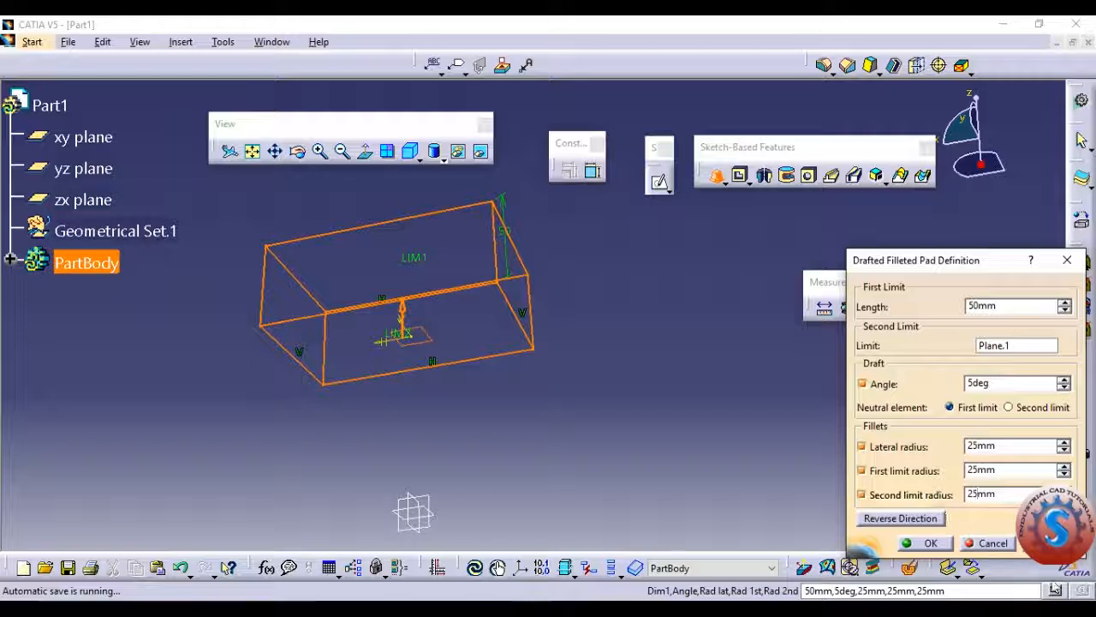
click(929, 543)
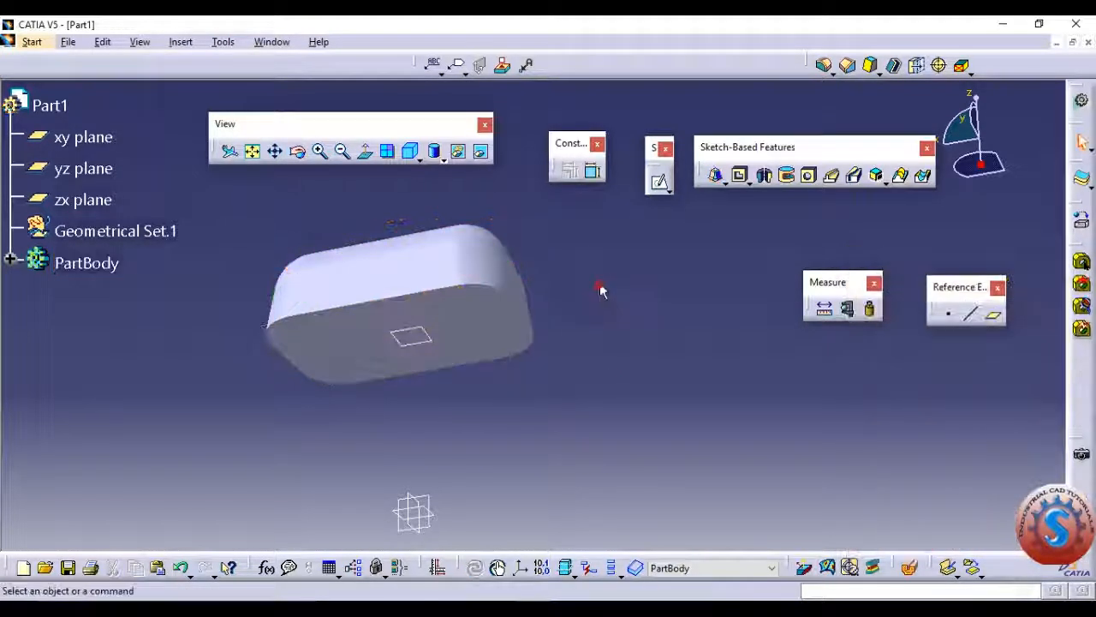
Delete the draft from the rectangular filleted pad.
middle_drag(491, 431, 514, 411)
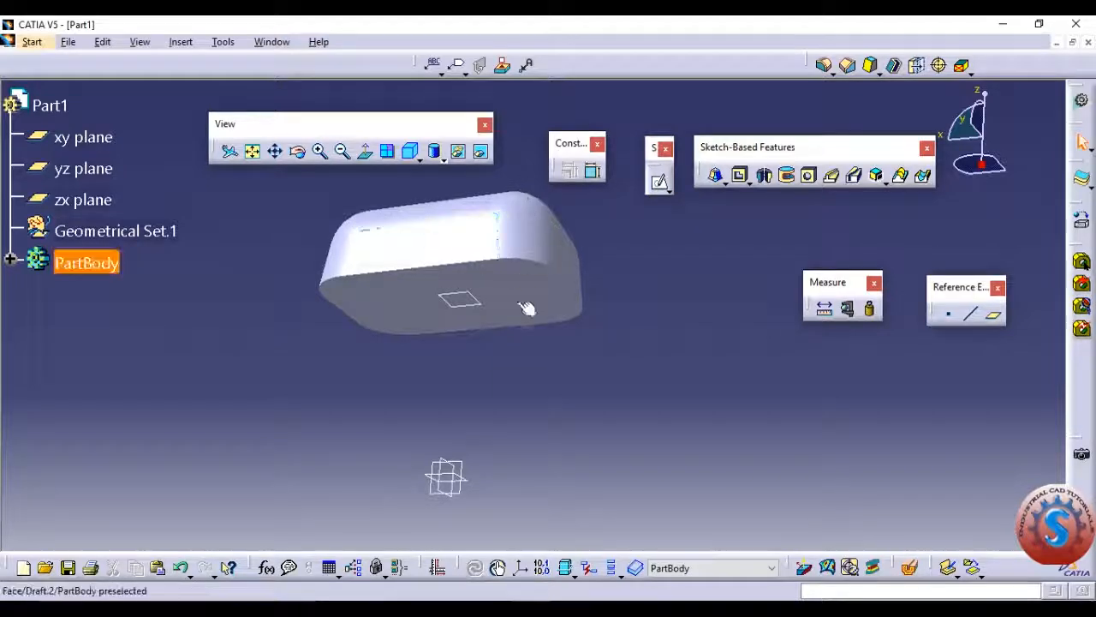
middle_click(516, 350)
middle_click(538, 256)
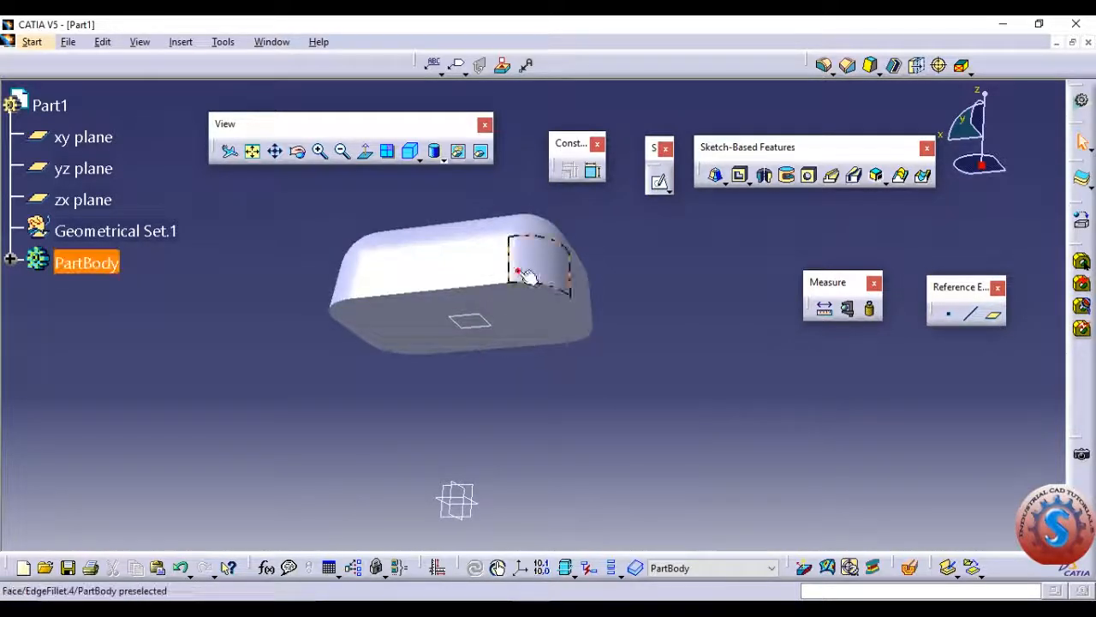
click(517, 269)
key(Delete)
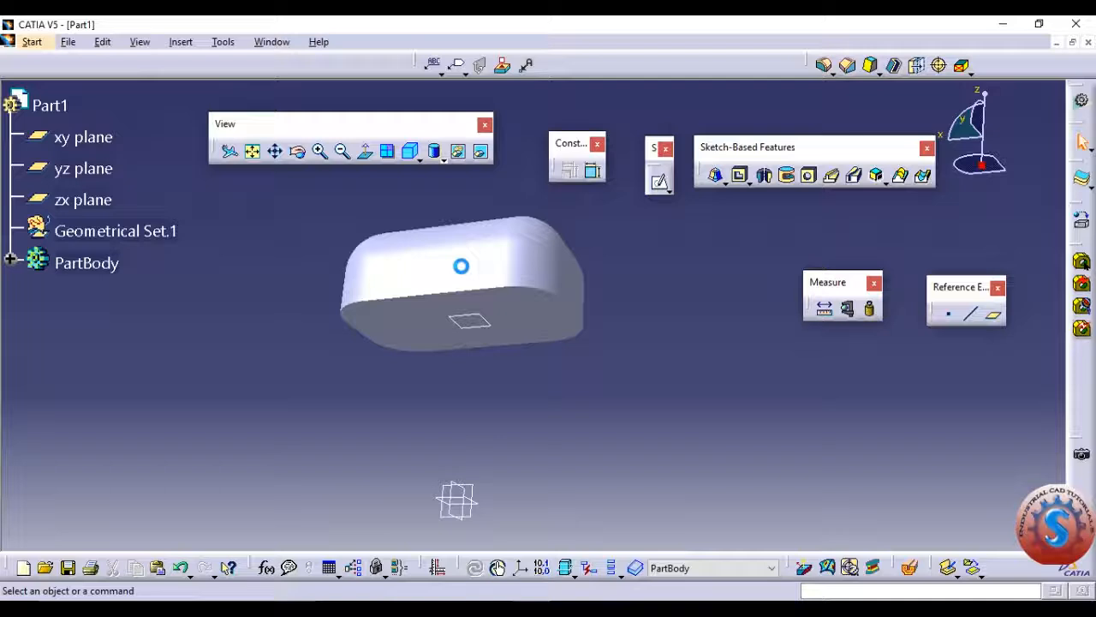
drag(631, 429, 294, 218)
click(645, 379)
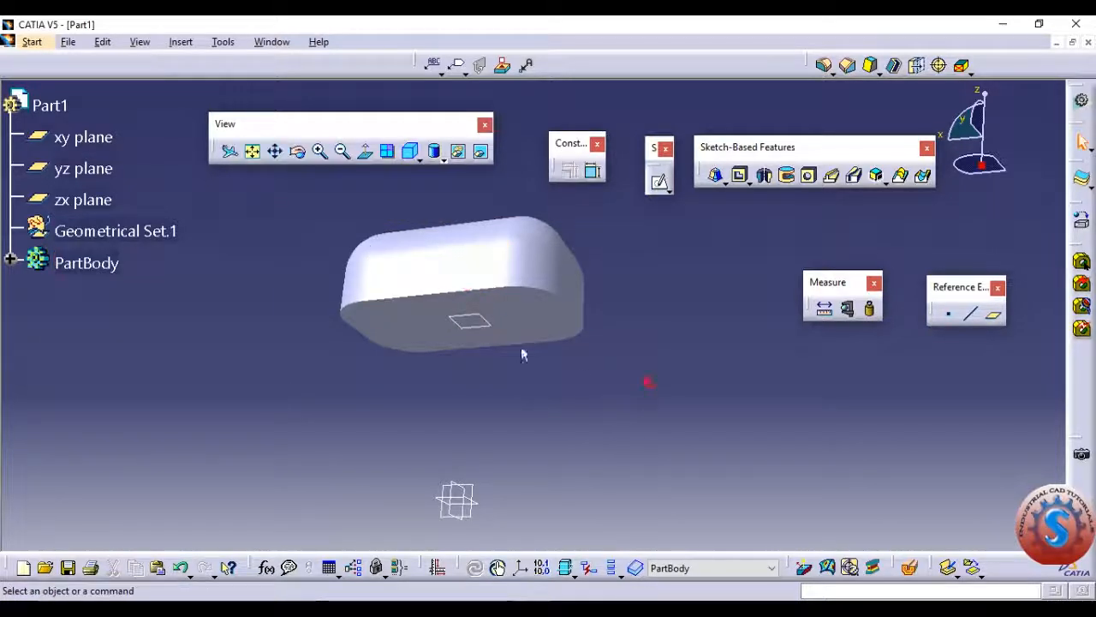
Undo the draft deletion and the drafted filleted pad, back to the bare rectangle sketch.
click(499, 272)
click(682, 315)
key(ctrl+z)
key(ctrl+z)
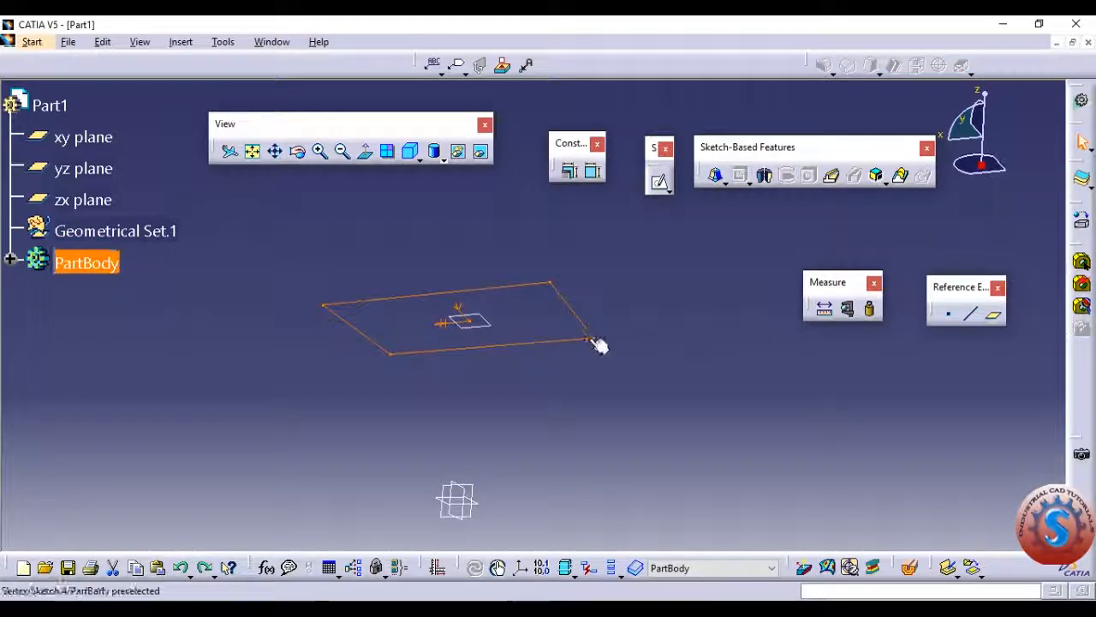
Delete the rectangle sketch and the reference plane it was drawn on.
click(559, 340)
click(660, 365)
drag(619, 369, 527, 277)
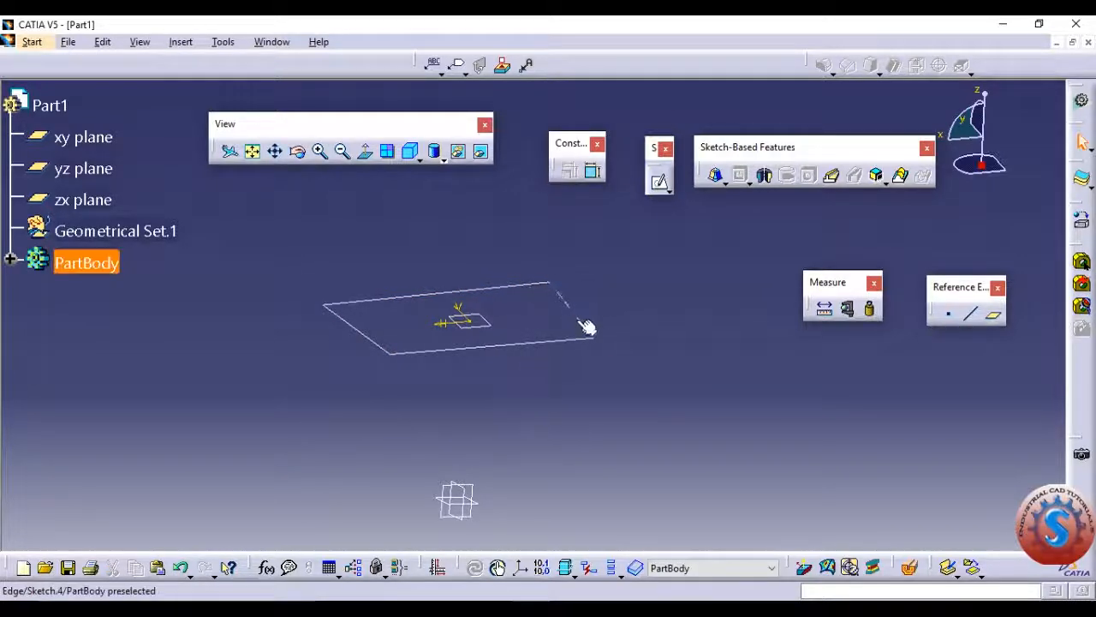
click(580, 322)
key(Delete)
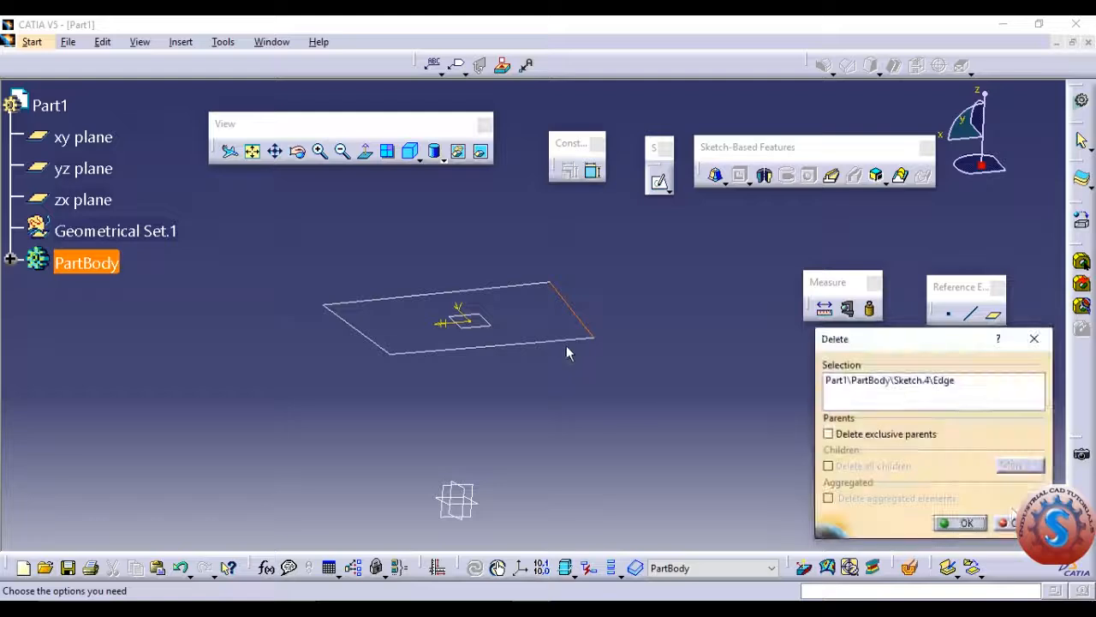
click(961, 521)
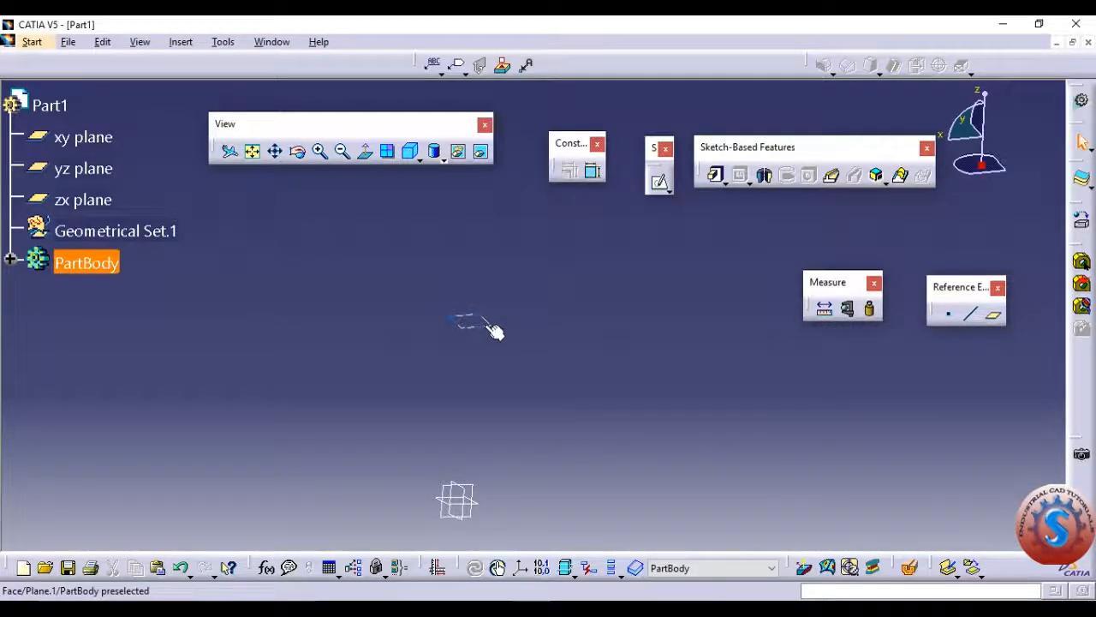
key(Delete)
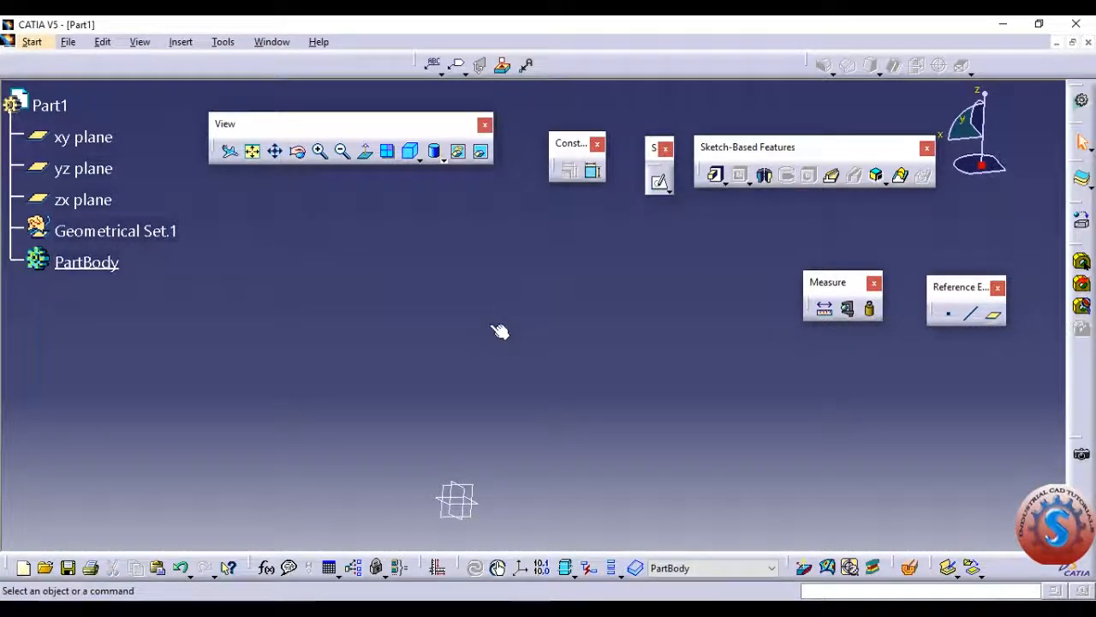
Sketch an ellipse centred on the origin on the xy plane, with its long axis horizontal, and exit the sketch.
click(83, 137)
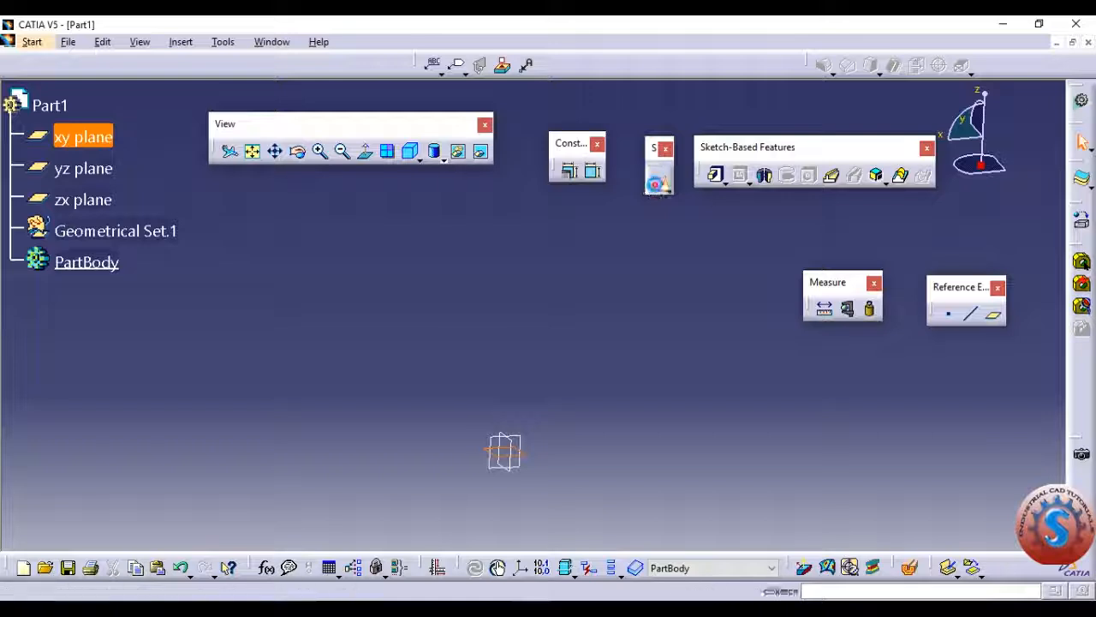
click(656, 183)
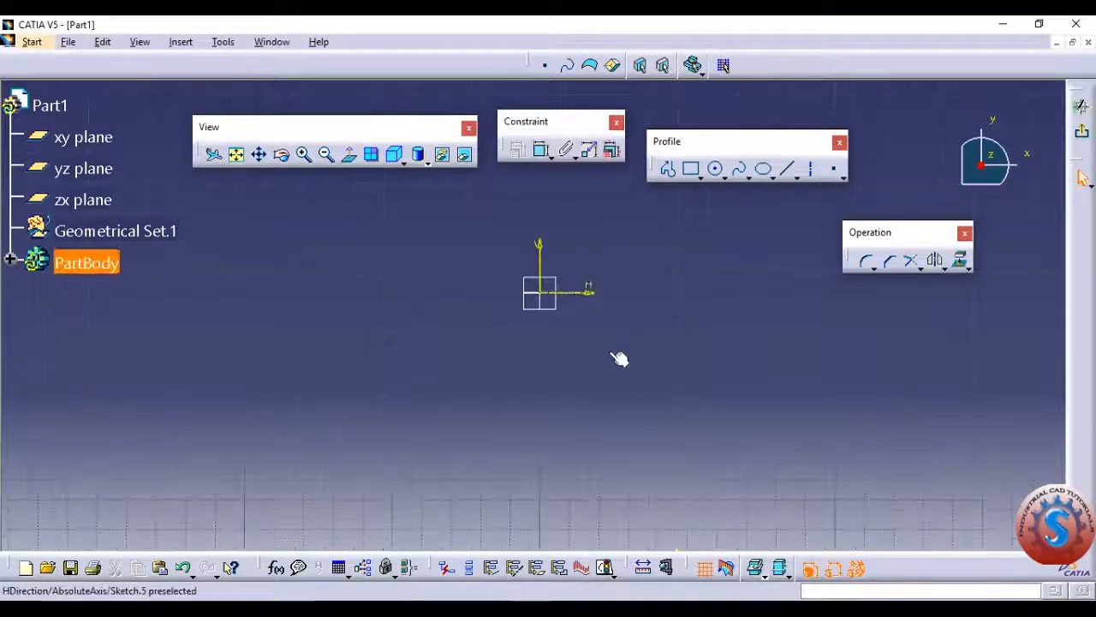
click(703, 177)
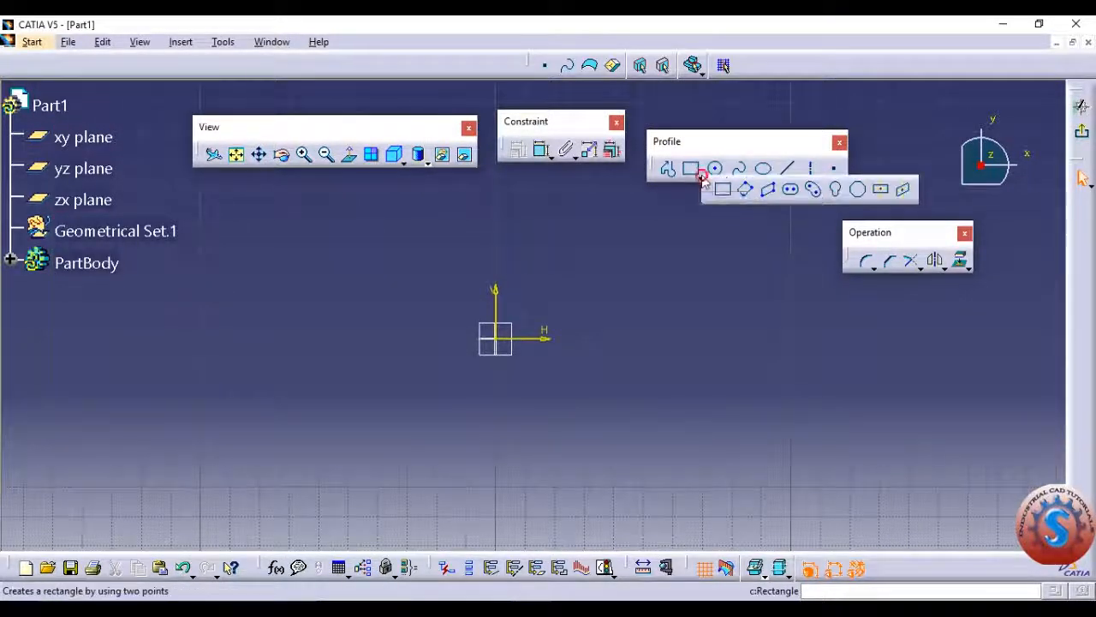
click(700, 175)
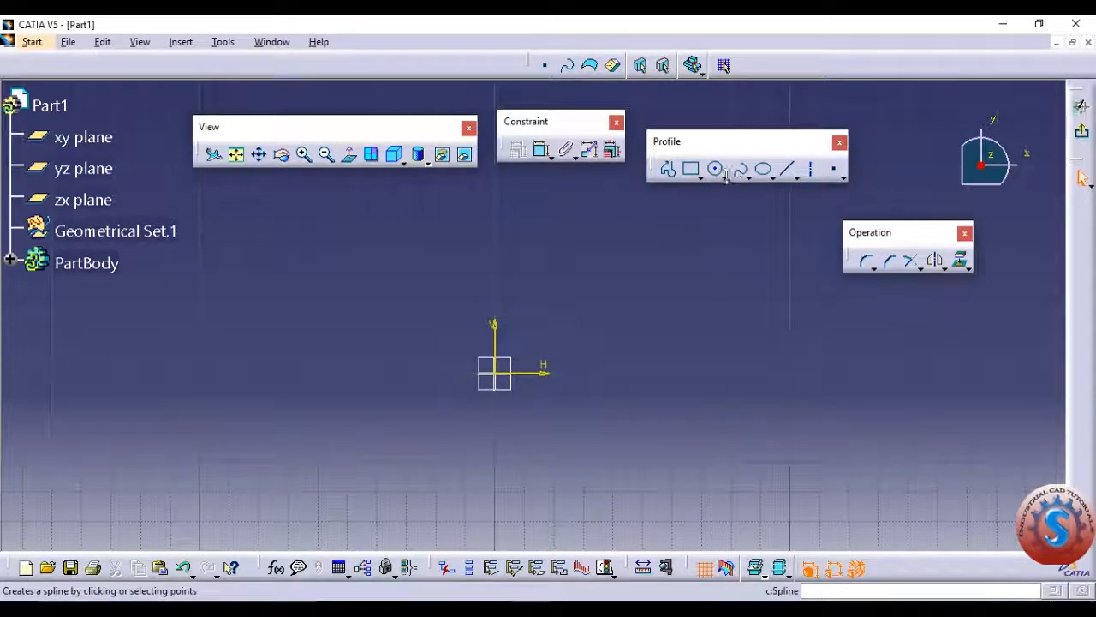
click(716, 171)
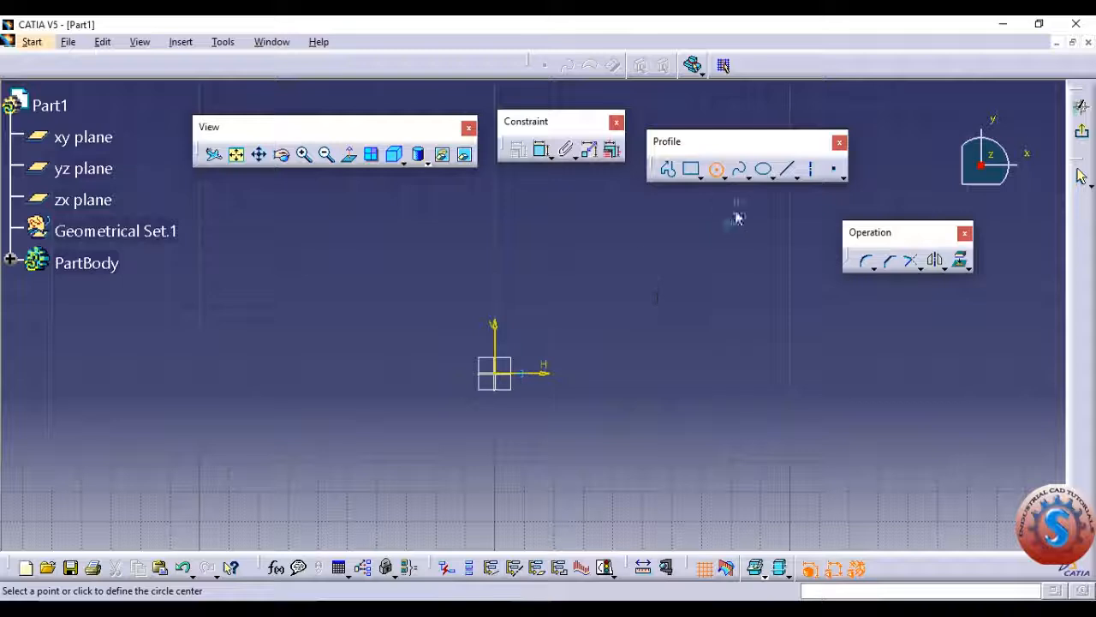
click(765, 170)
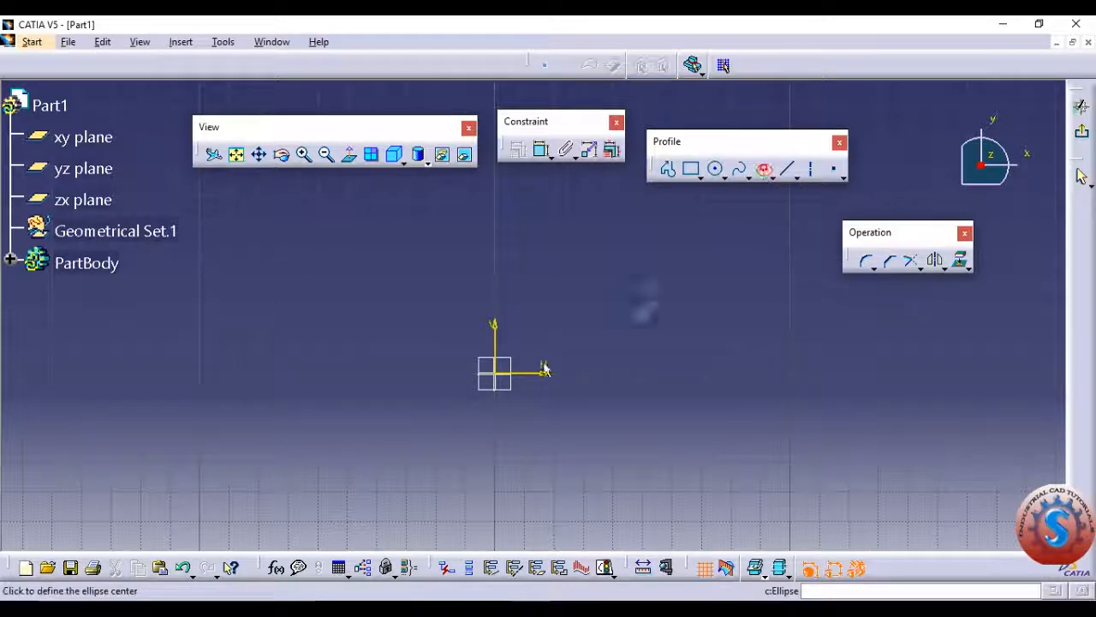
click(497, 370)
click(676, 367)
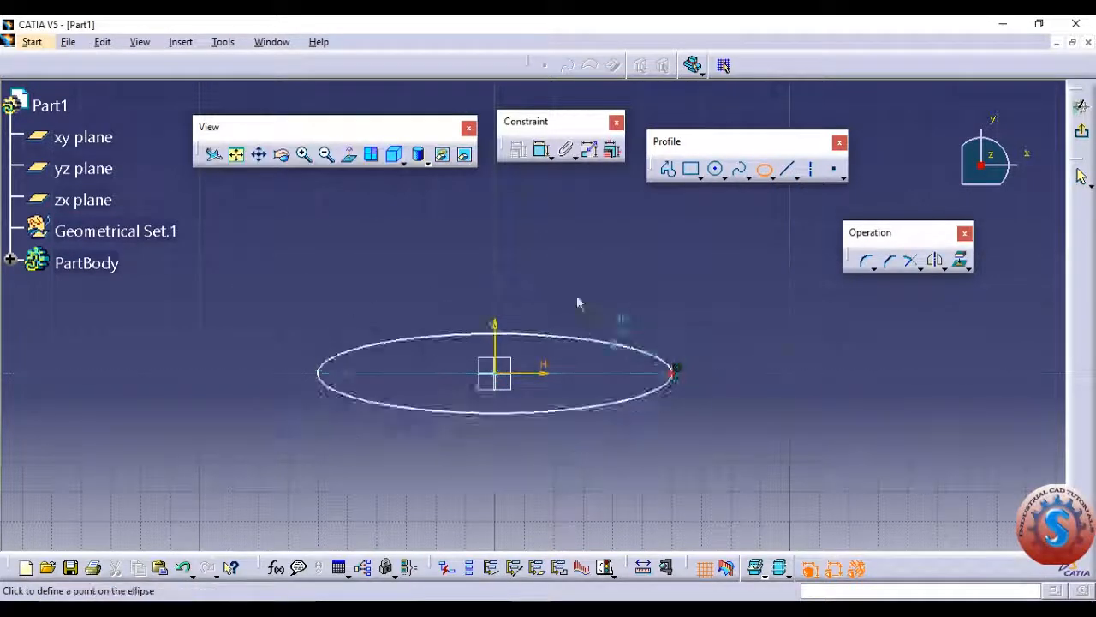
click(498, 273)
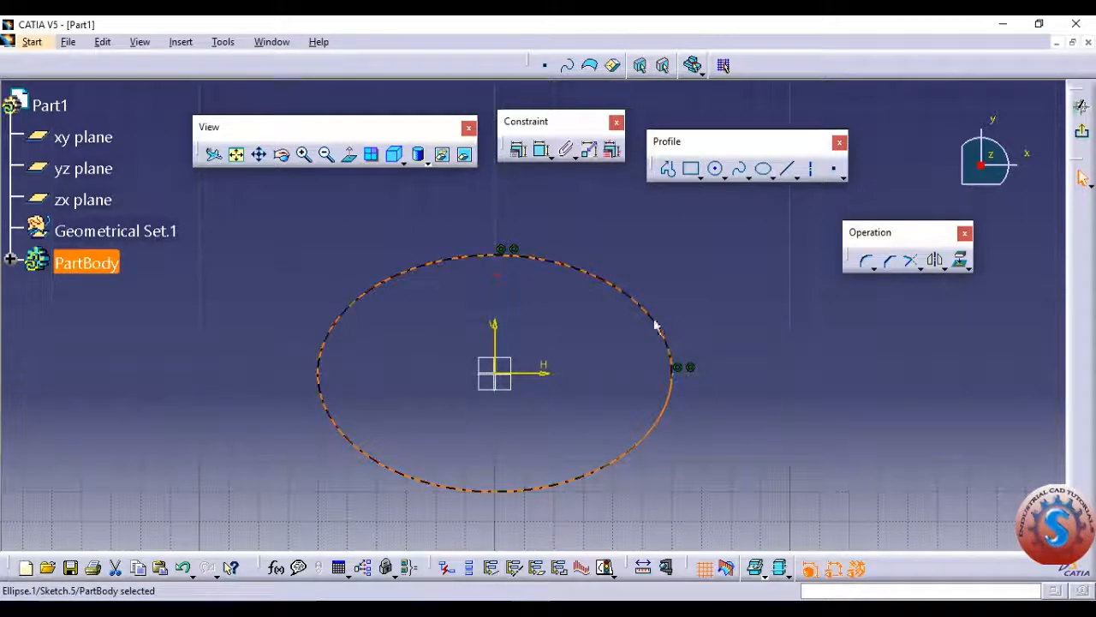
click(542, 159)
click(773, 321)
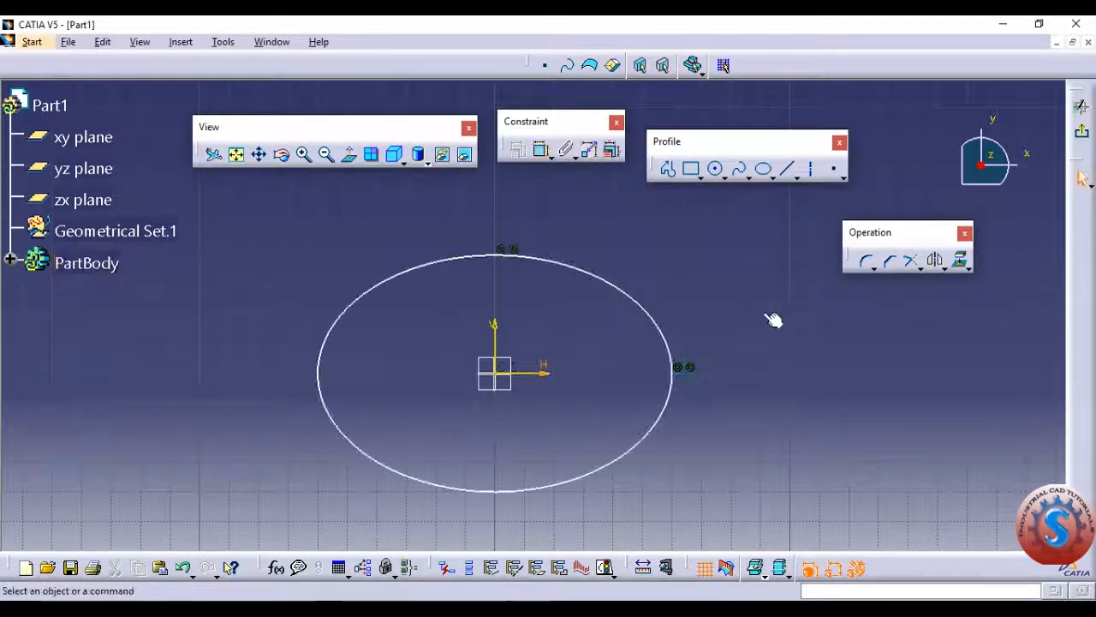
middle_drag(778, 323, 768, 295)
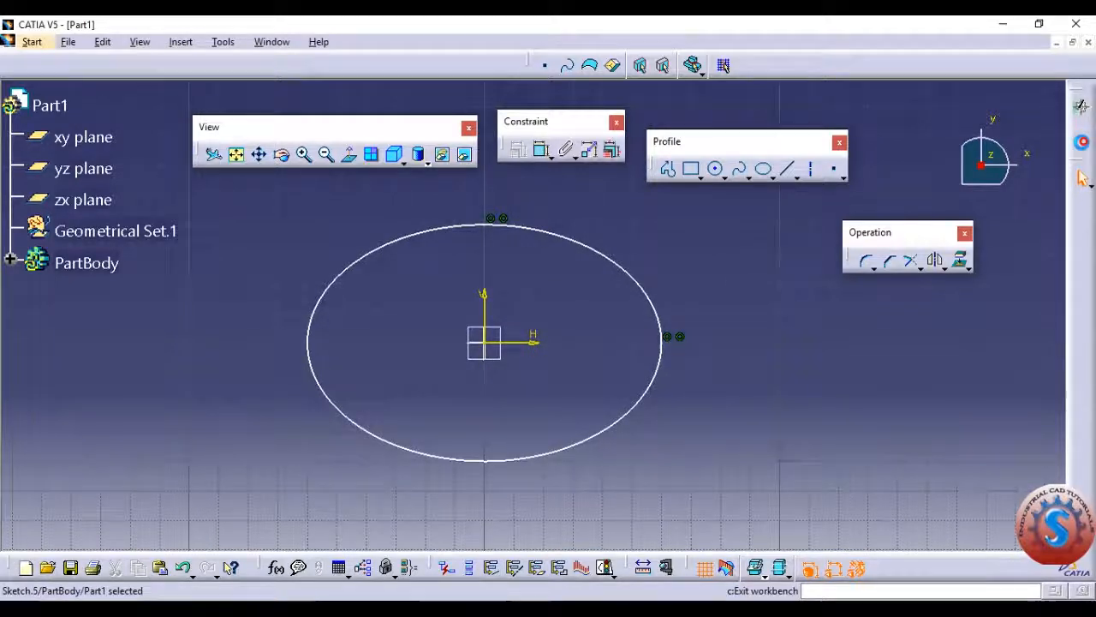
click(1079, 175)
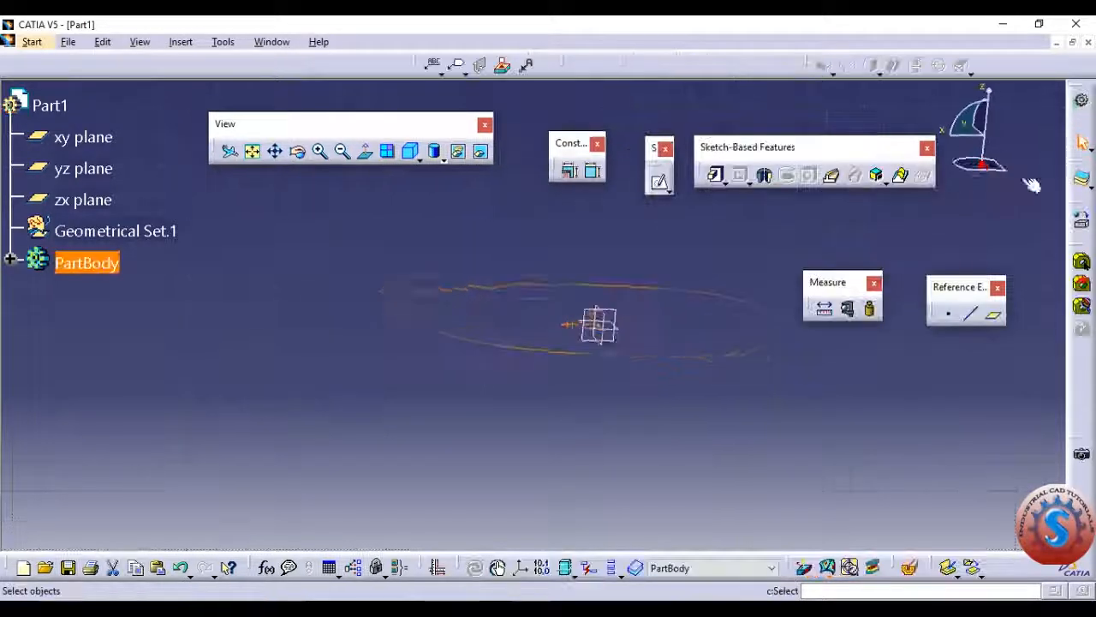
Define a drafted filleted pad from the ellipse, 50 mm long, with the xy plane as the second limit.
click(724, 183)
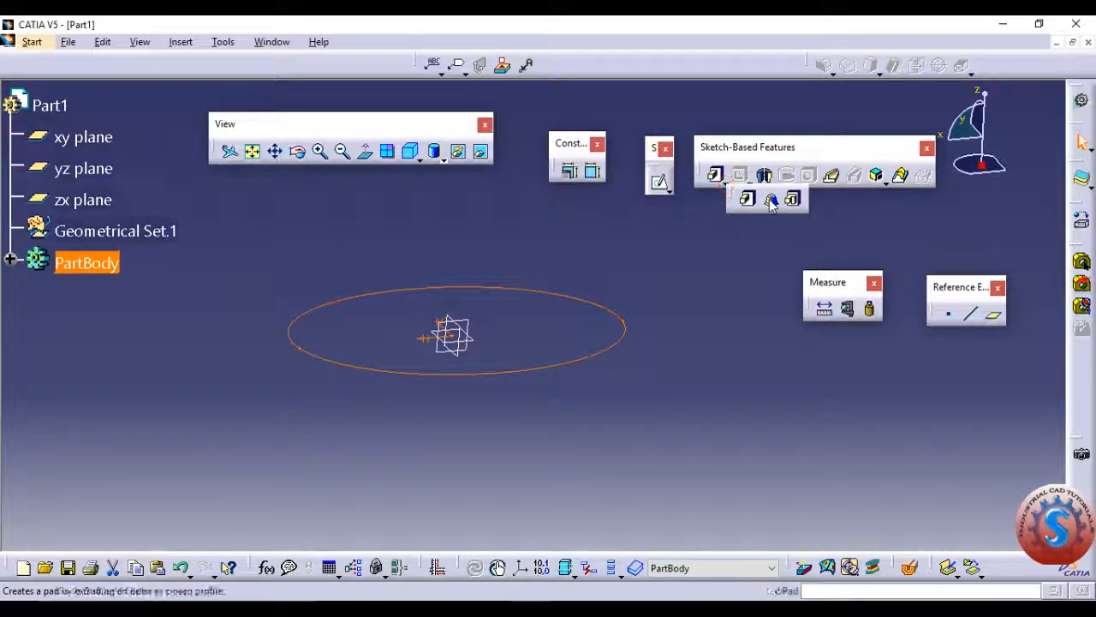
click(771, 200)
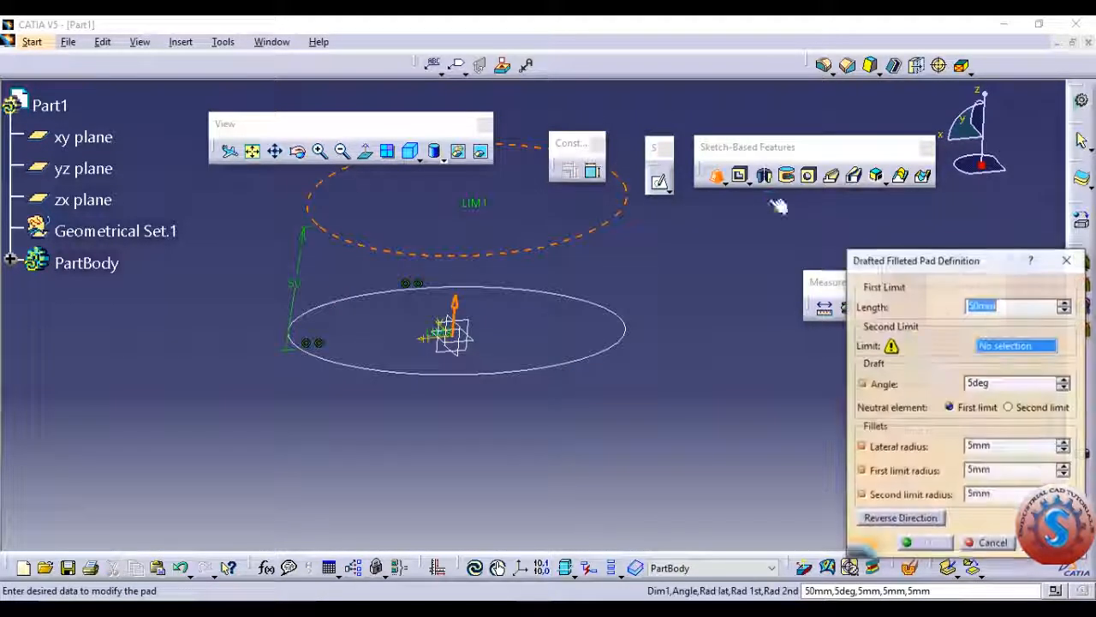
click(476, 331)
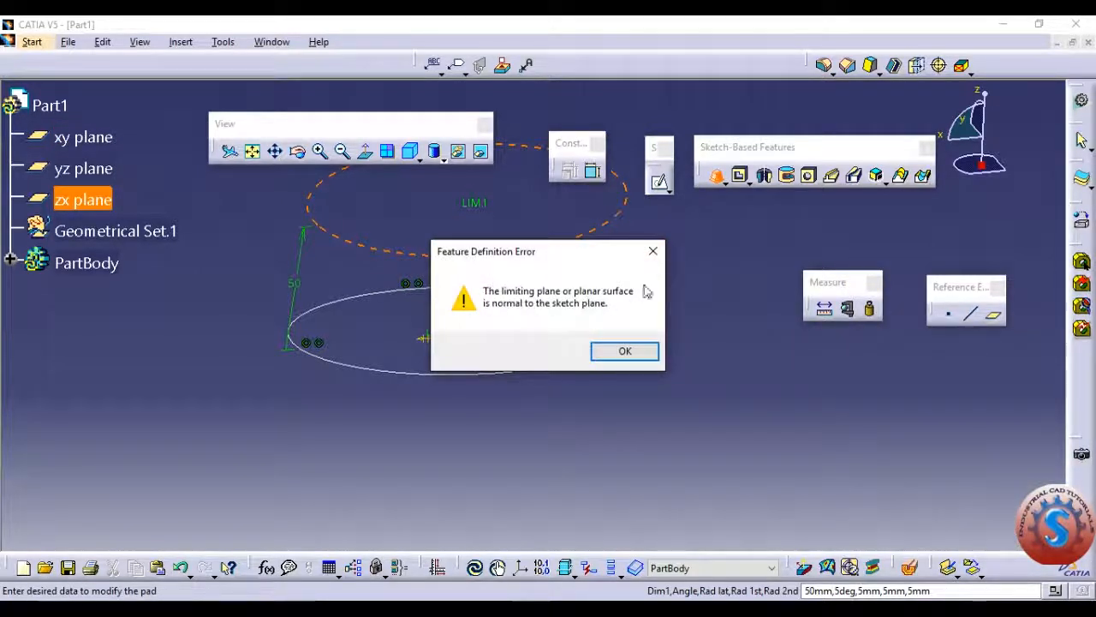
click(655, 251)
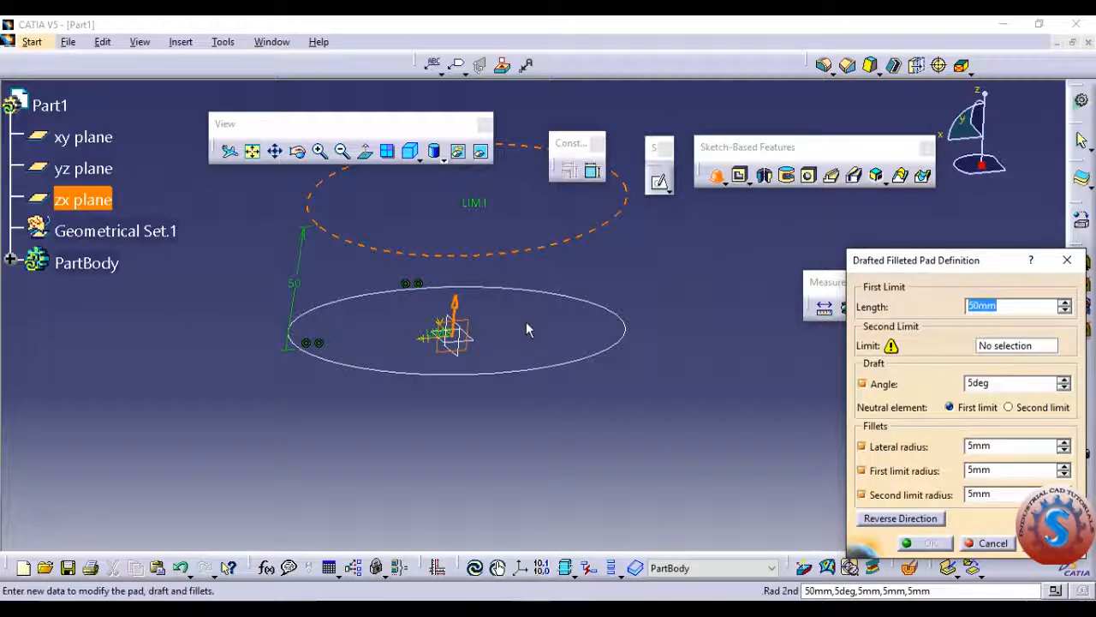
click(474, 340)
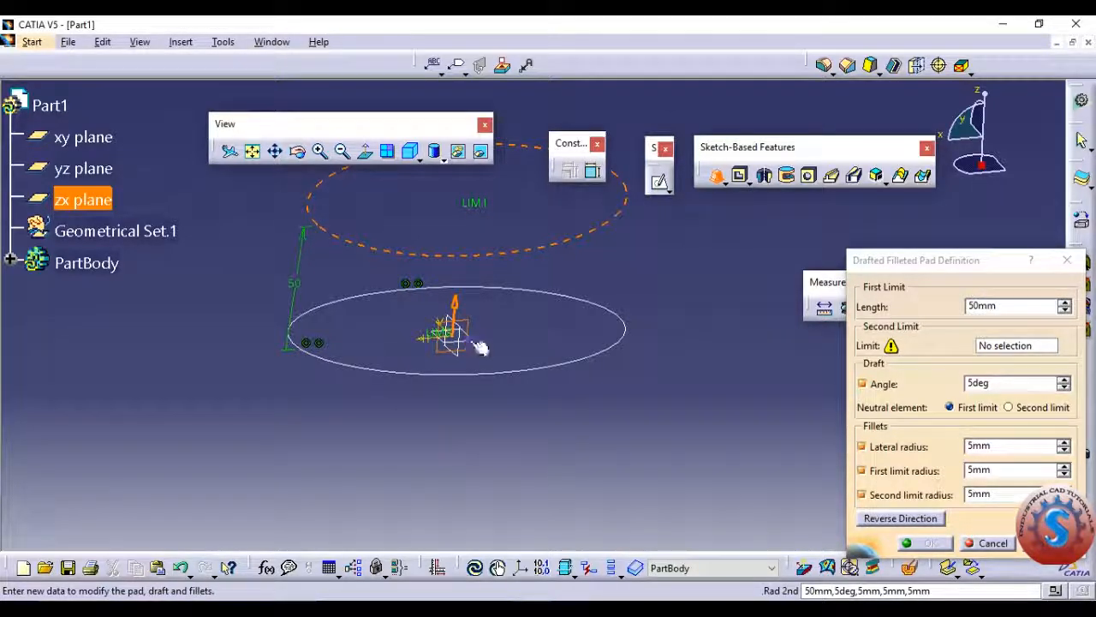
click(1028, 345)
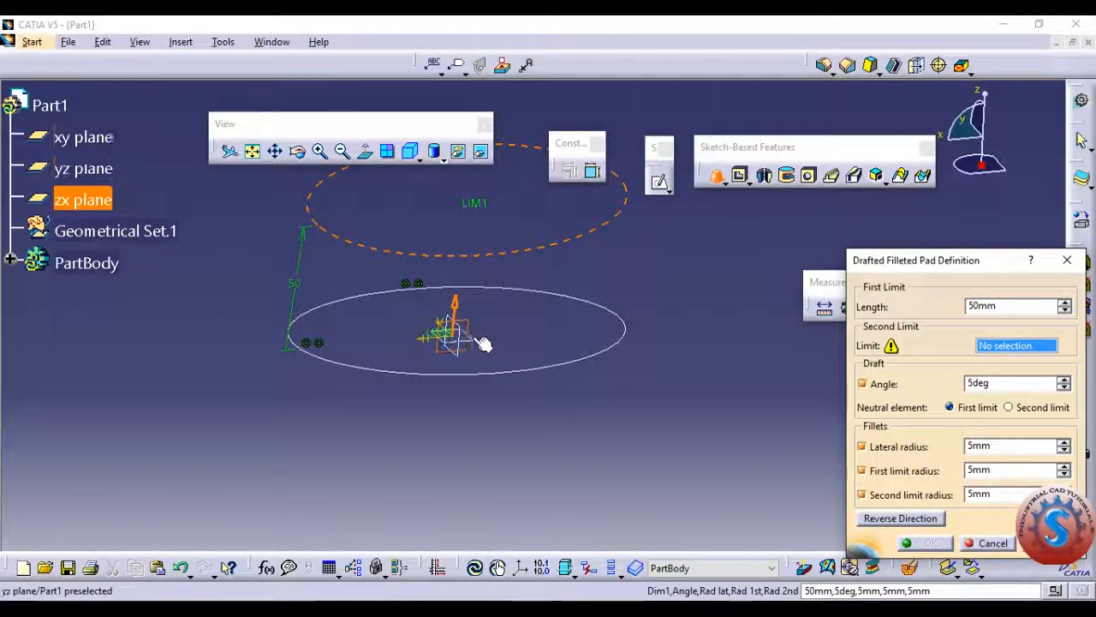
ctrl+middle_drag(484, 345, 461, 332)
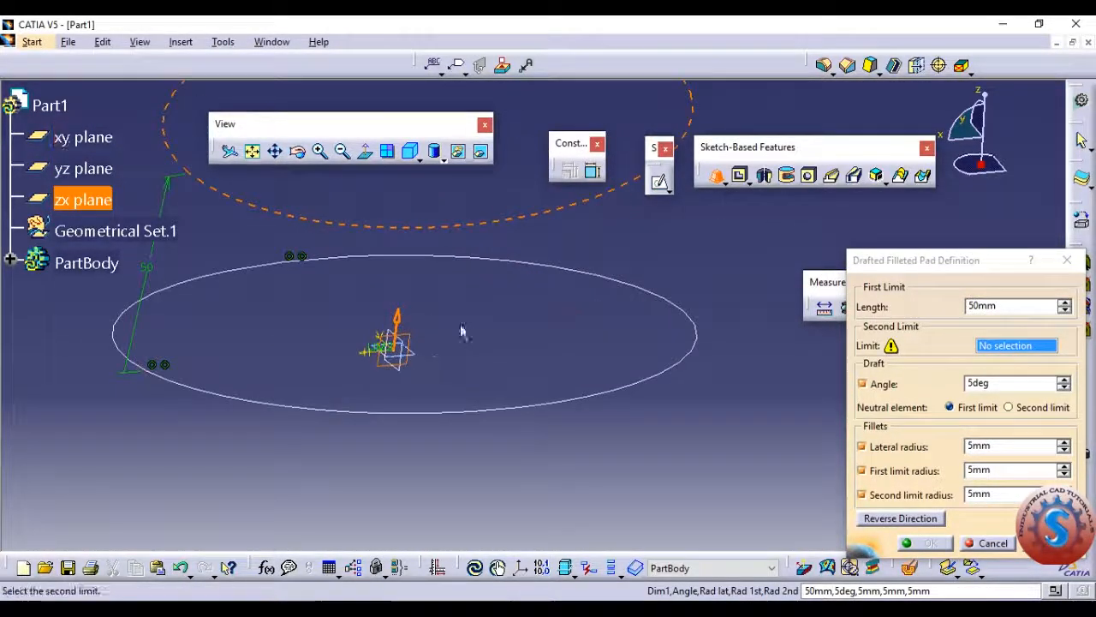
click(415, 355)
ctrl+middle_drag(586, 319, 587, 370)
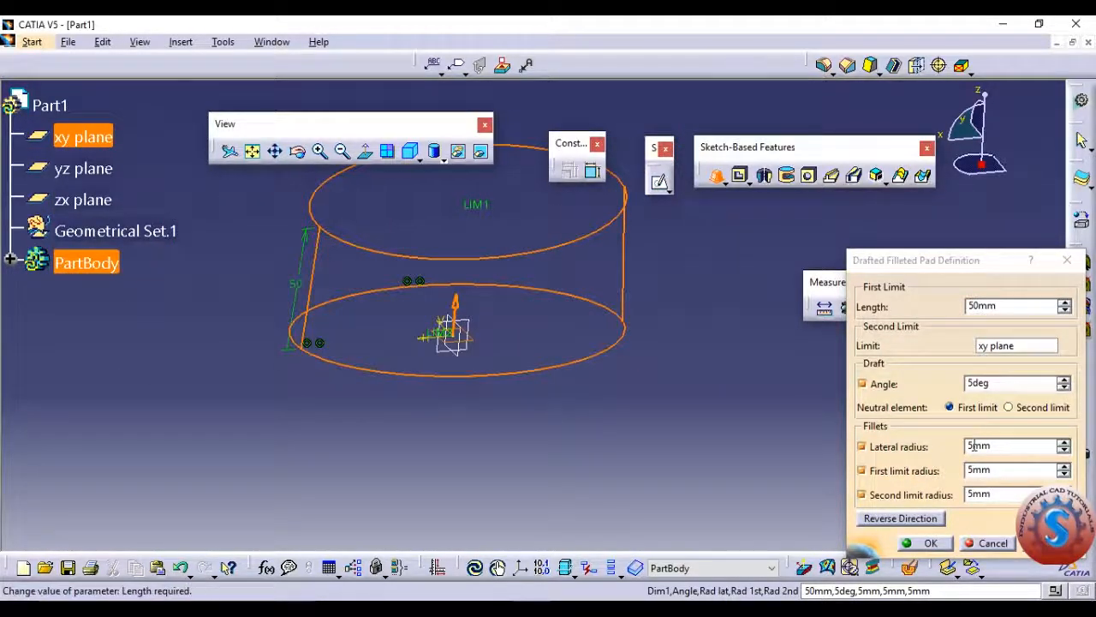
Set the lateral, first limit and second limit radii to 10 mm and the draft angle to 10 deg, and create the pad.
drag(971, 445, 958, 445)
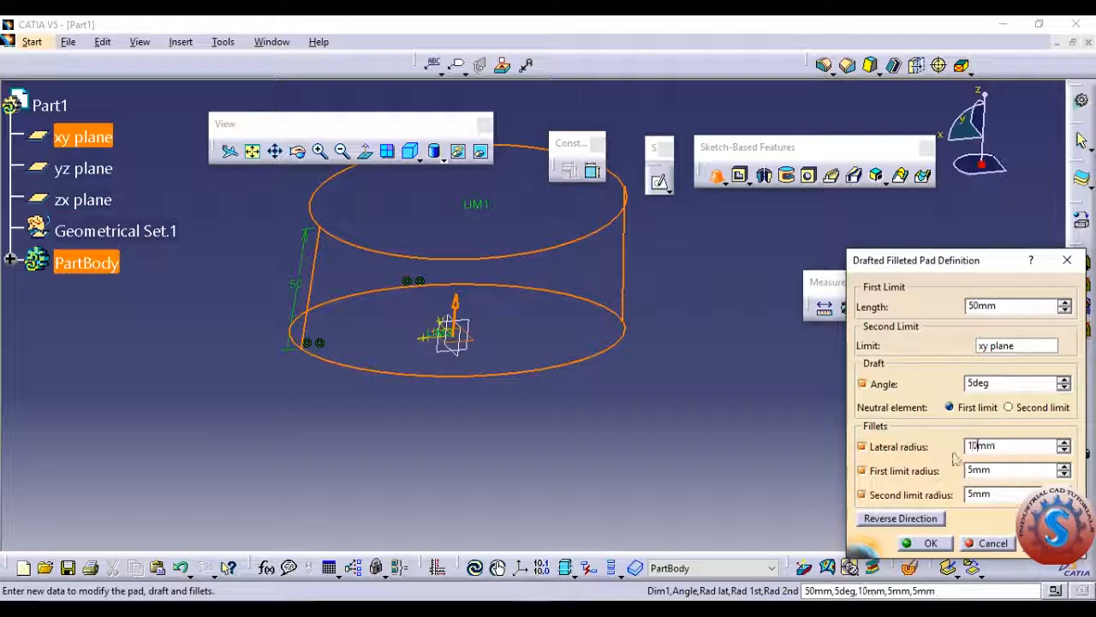
text(1)
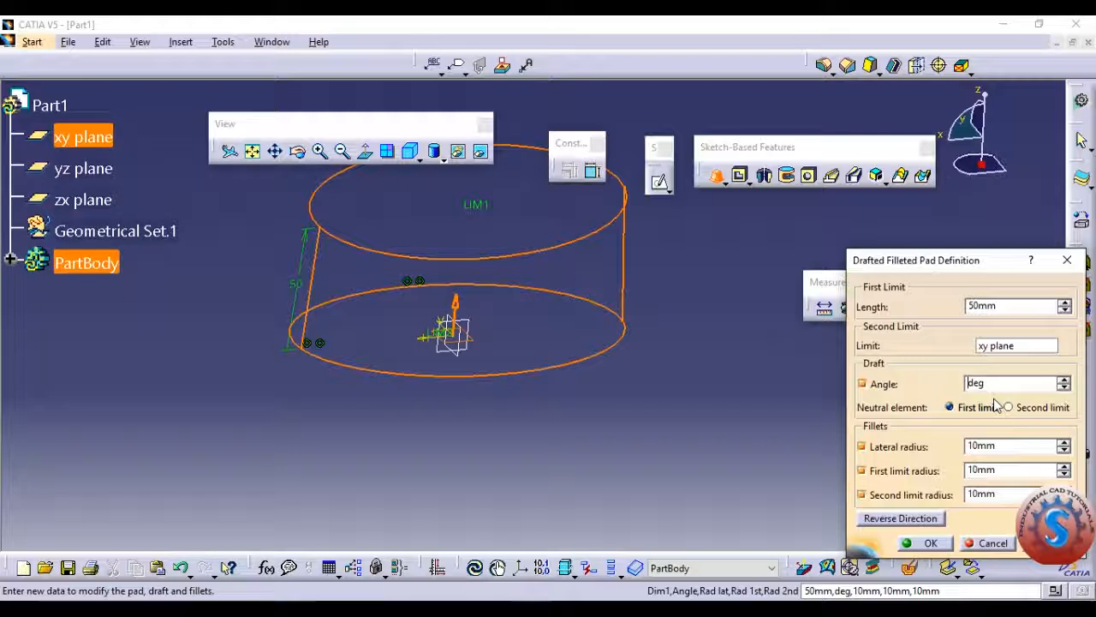
text(10)
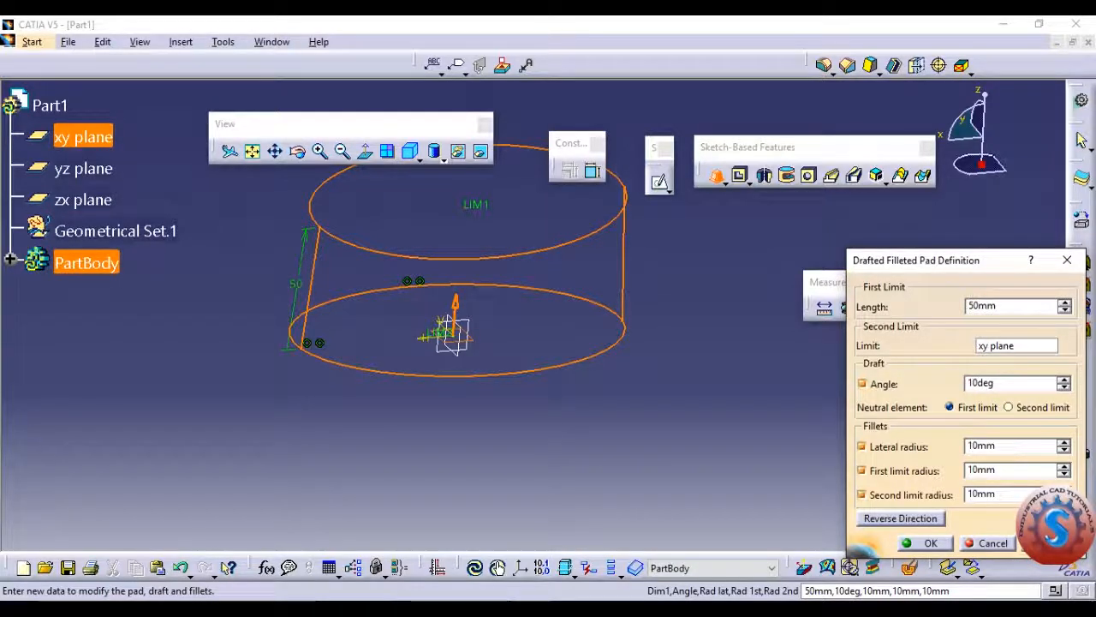
click(930, 544)
Delete the elliptical drafted filleted pad together with its children and aggregated elements.
middle_drag(683, 248, 804, 122)
middle_drag(618, 419, 561, 176)
middle_drag(557, 452, 622, 311)
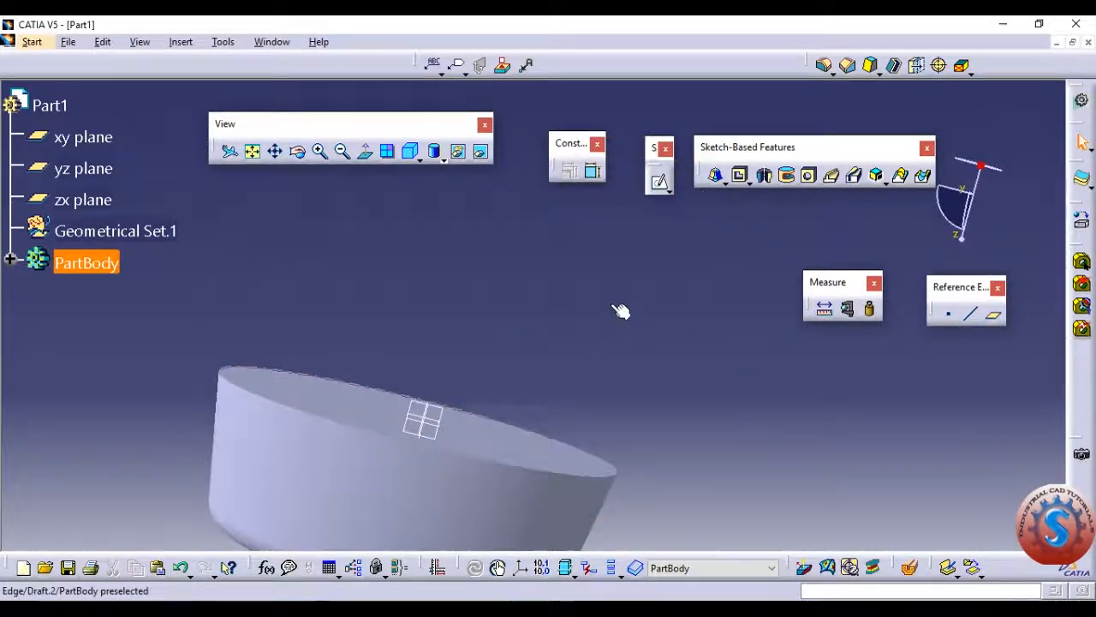
middle_drag(522, 340, 406, 454)
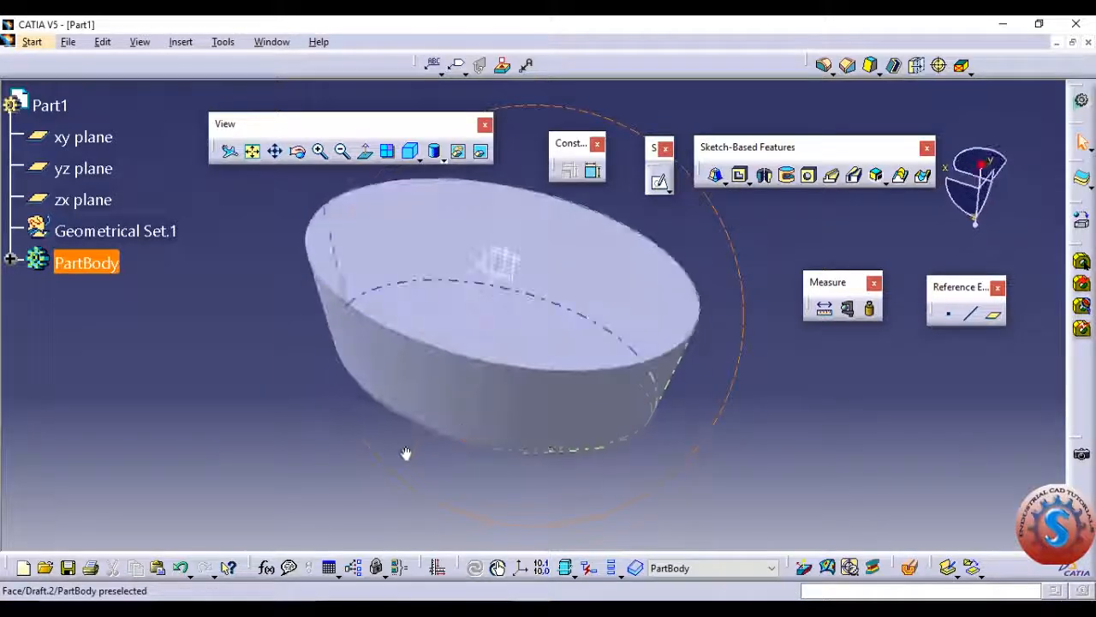
click(543, 359)
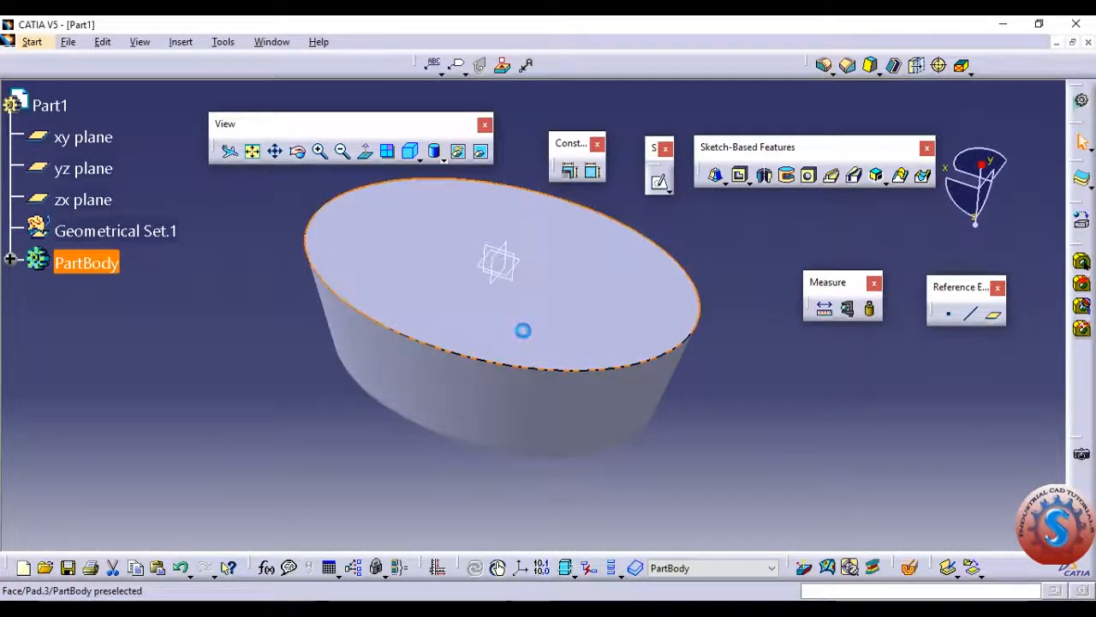
key(Delete)
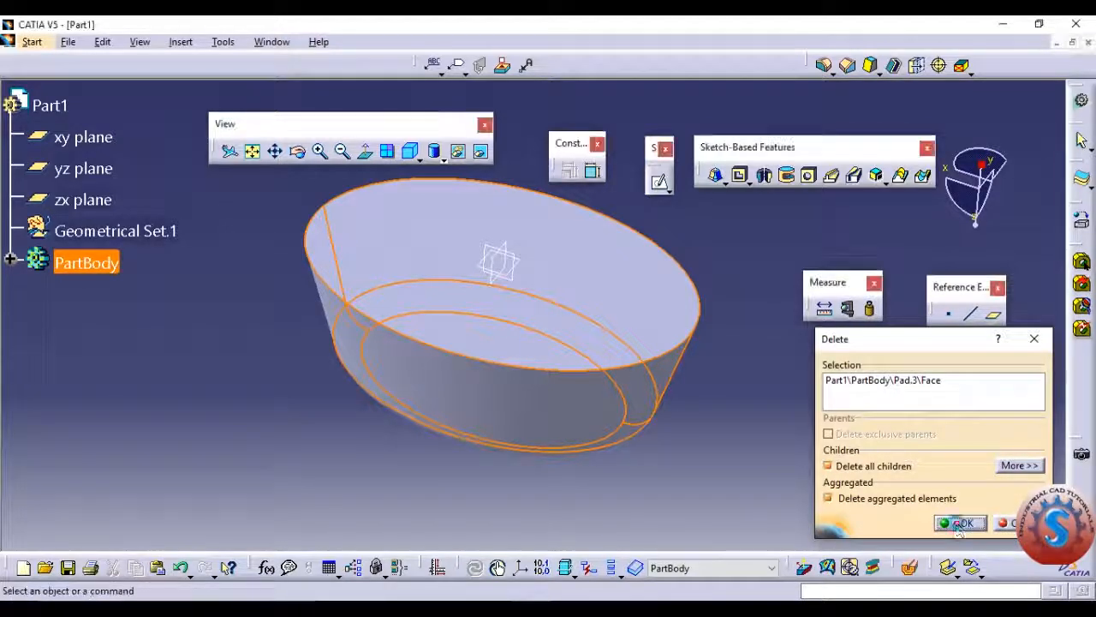
click(960, 523)
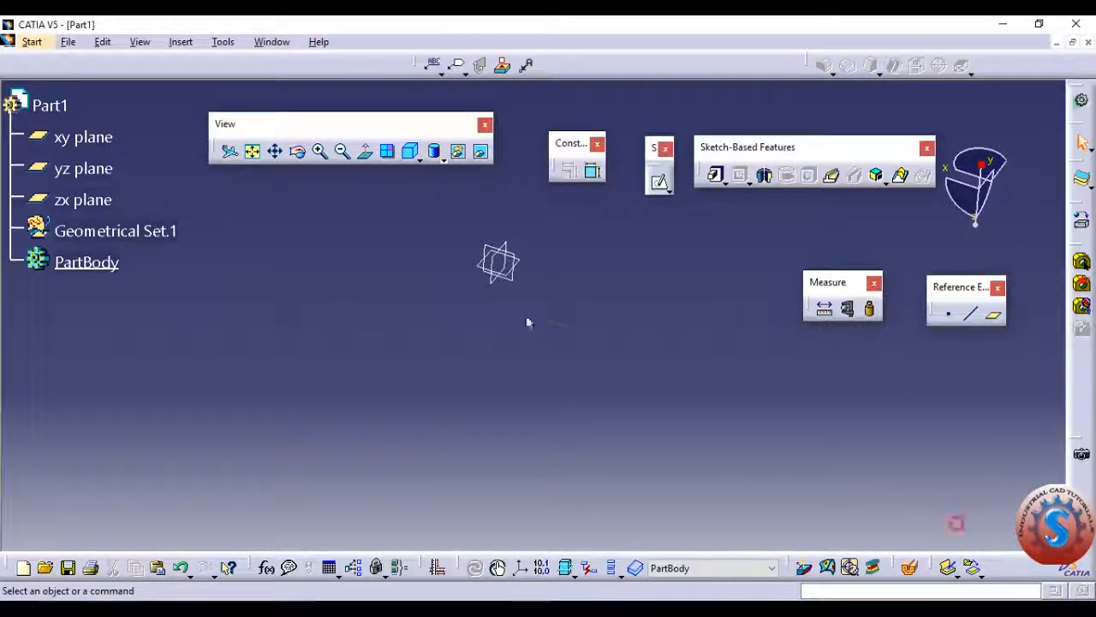
Start a sketch on the xy plane and draw a rectangle enclosing the origin as the outer profile for a multi-pad.
click(727, 183)
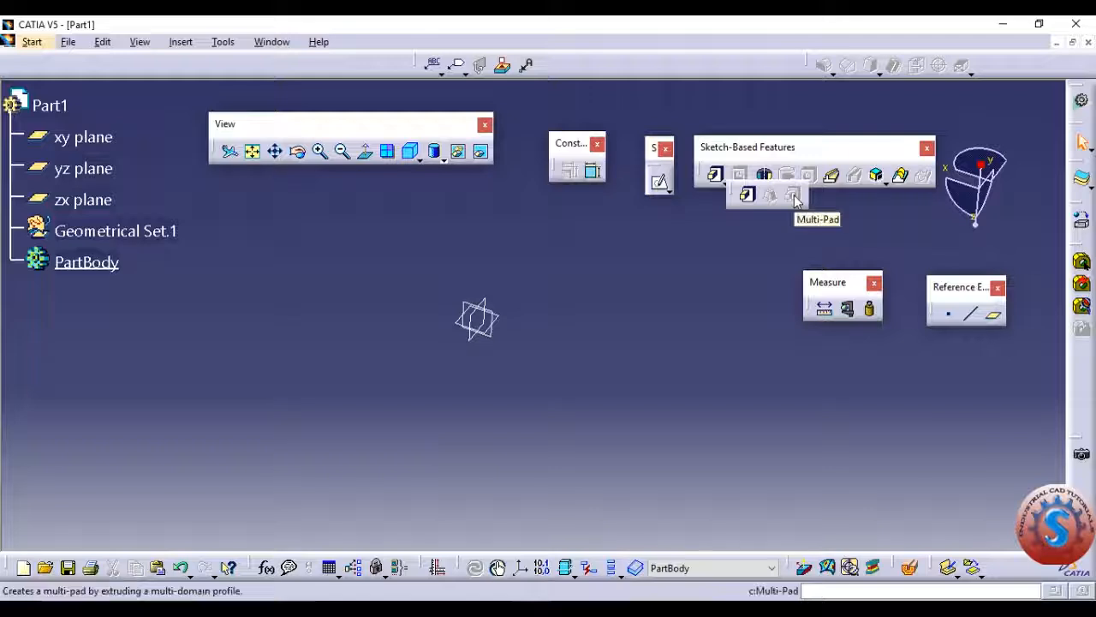
click(753, 314)
click(78, 138)
click(659, 181)
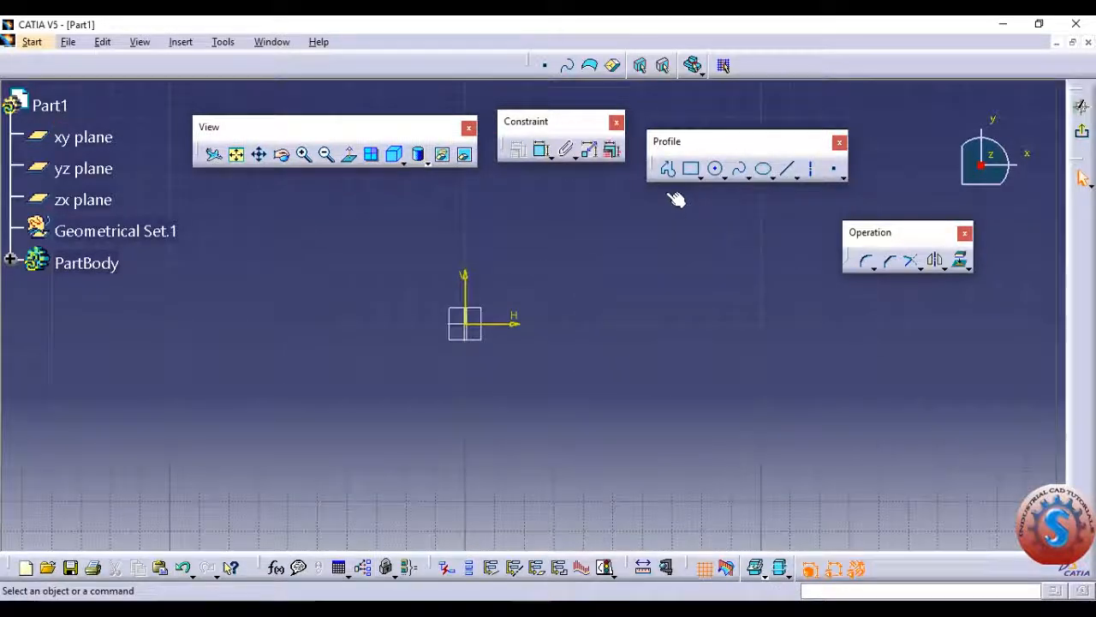
click(692, 173)
click(310, 233)
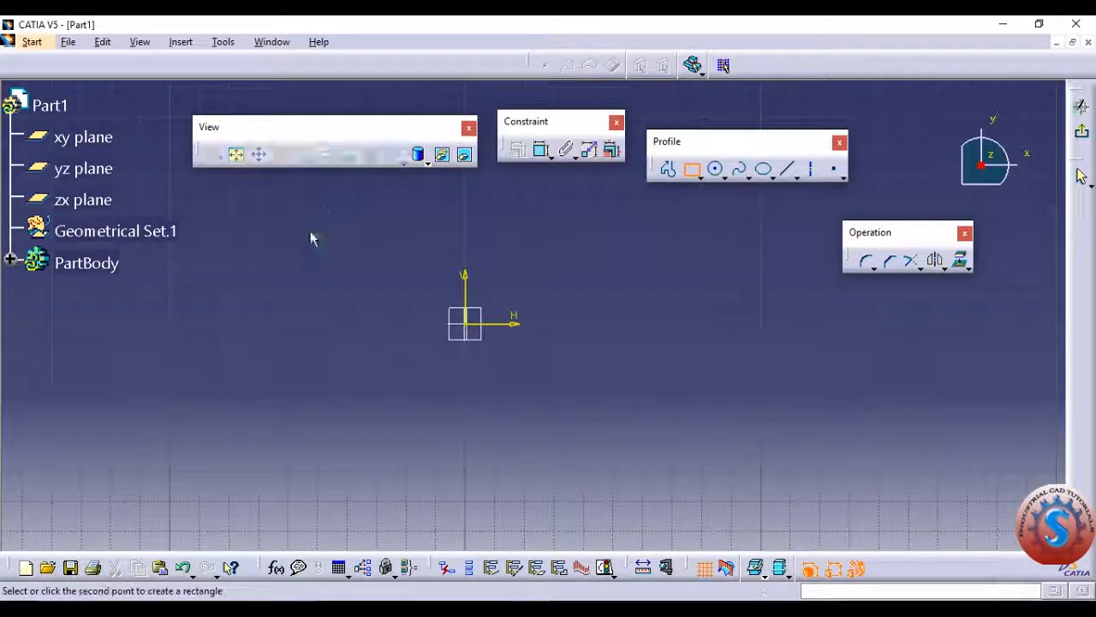
click(644, 441)
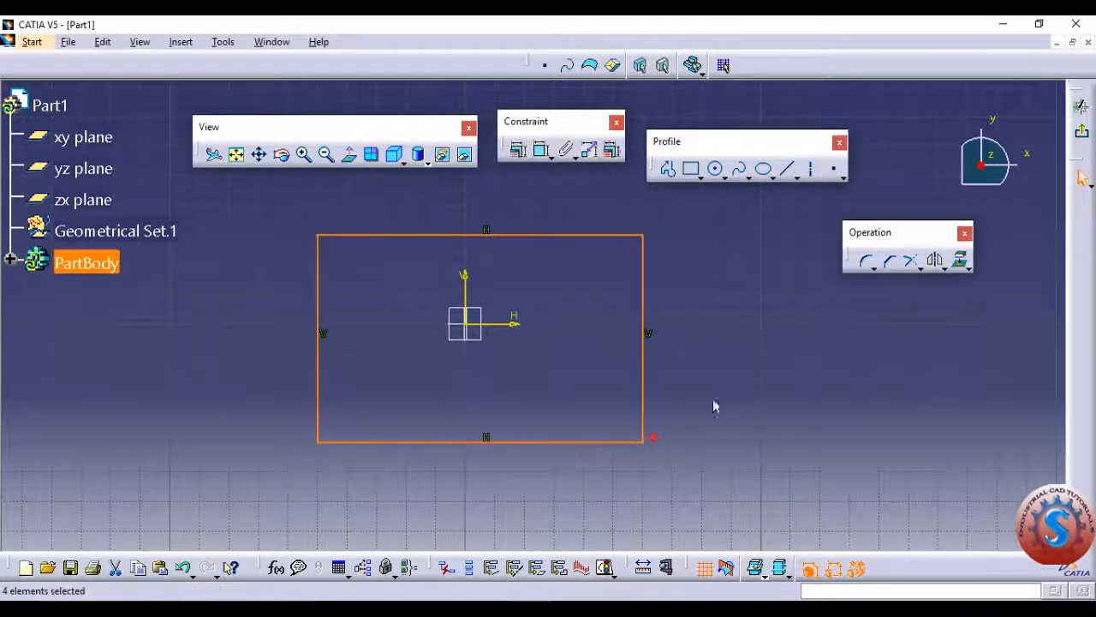
click(716, 171)
click(347, 263)
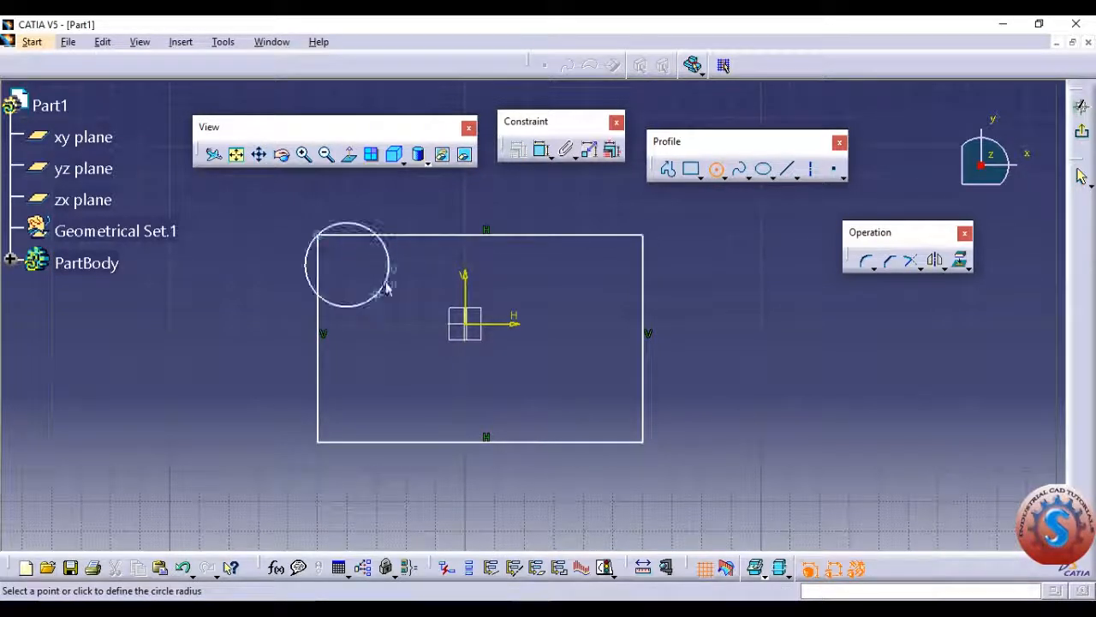
key(Escape)
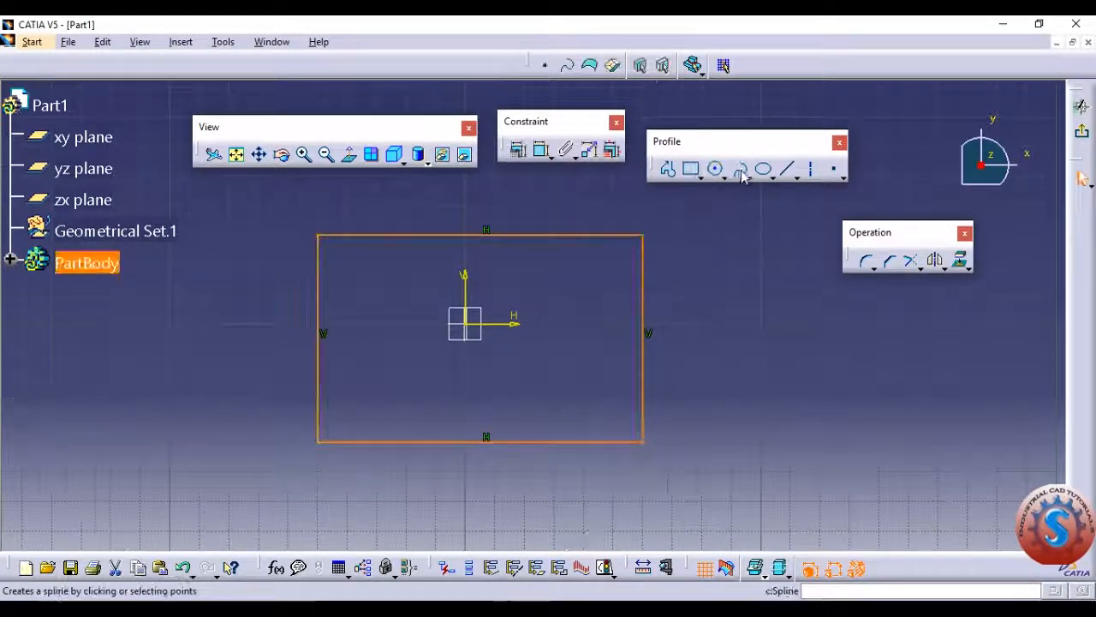
Draw a circle inside the rectangle, near its upper-left corner and clear of the edges.
click(716, 169)
click(377, 293)
click(404, 316)
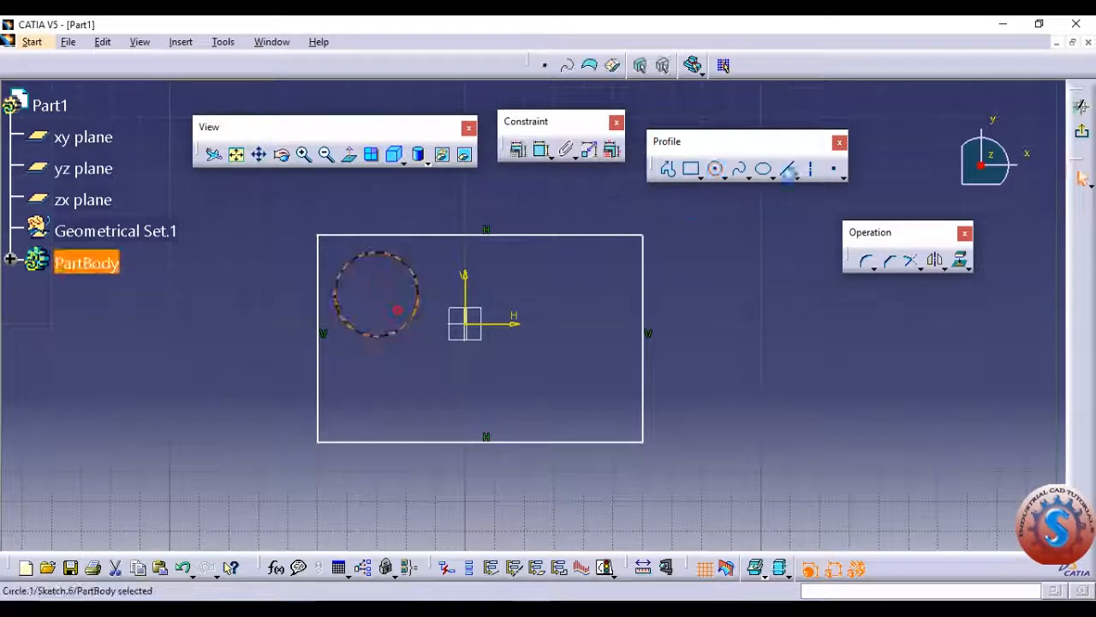
Draw a square of about 20 mm inside the rectangle, to the right of the origin.
click(764, 170)
click(517, 380)
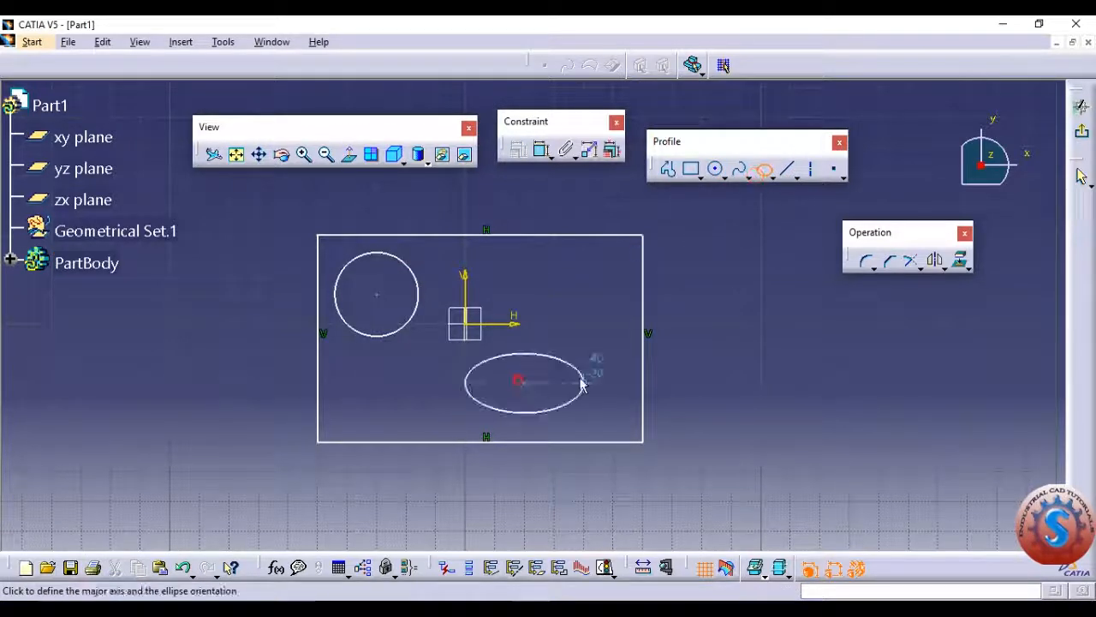
click(700, 176)
click(707, 187)
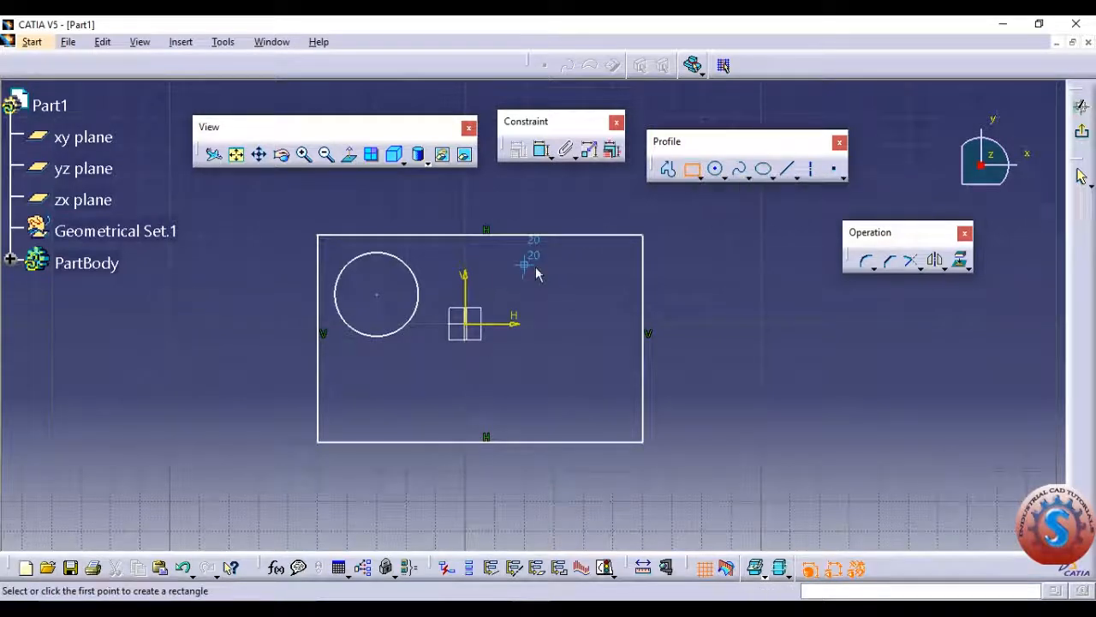
click(524, 265)
click(584, 324)
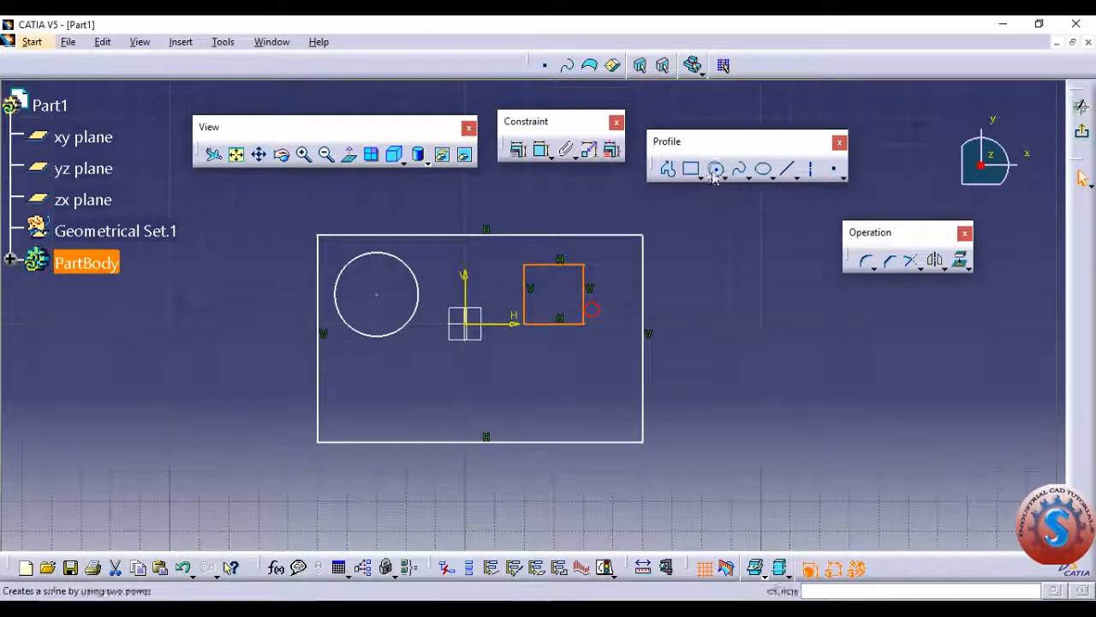
Draw an ellipse with a horizontal major axis inside the rectangle, below the circle and square, and finish the sketch.
click(764, 170)
click(435, 383)
click(524, 386)
click(437, 350)
click(615, 377)
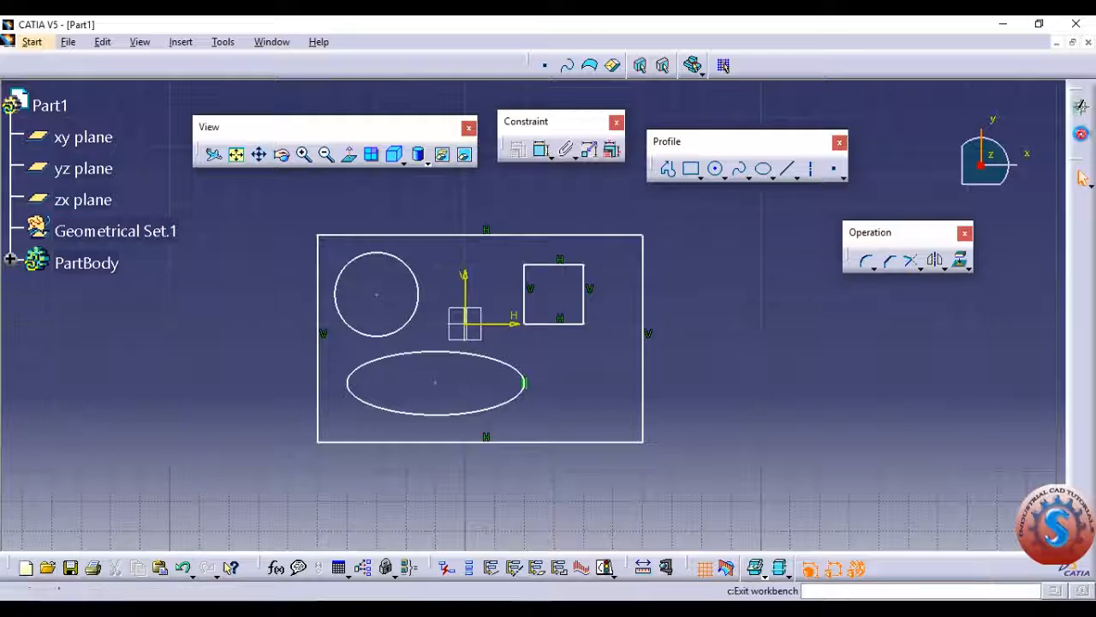
click(1082, 178)
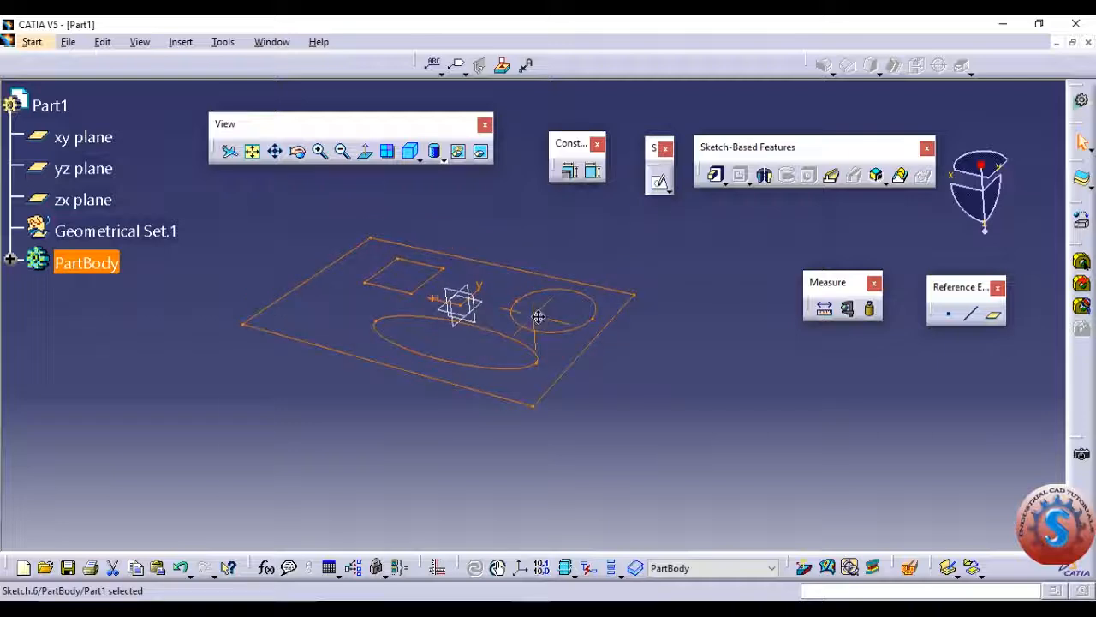
Preview a plain 50 mm pad of the whole sketch and discard it without creating the feature.
click(716, 175)
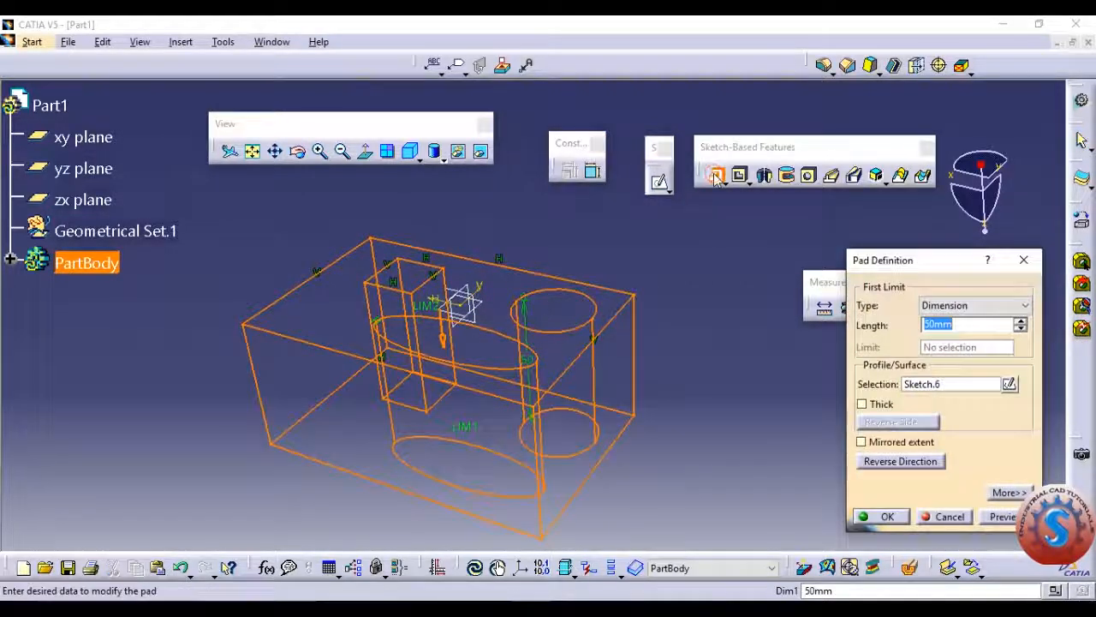
middle_drag(589, 340, 575, 301)
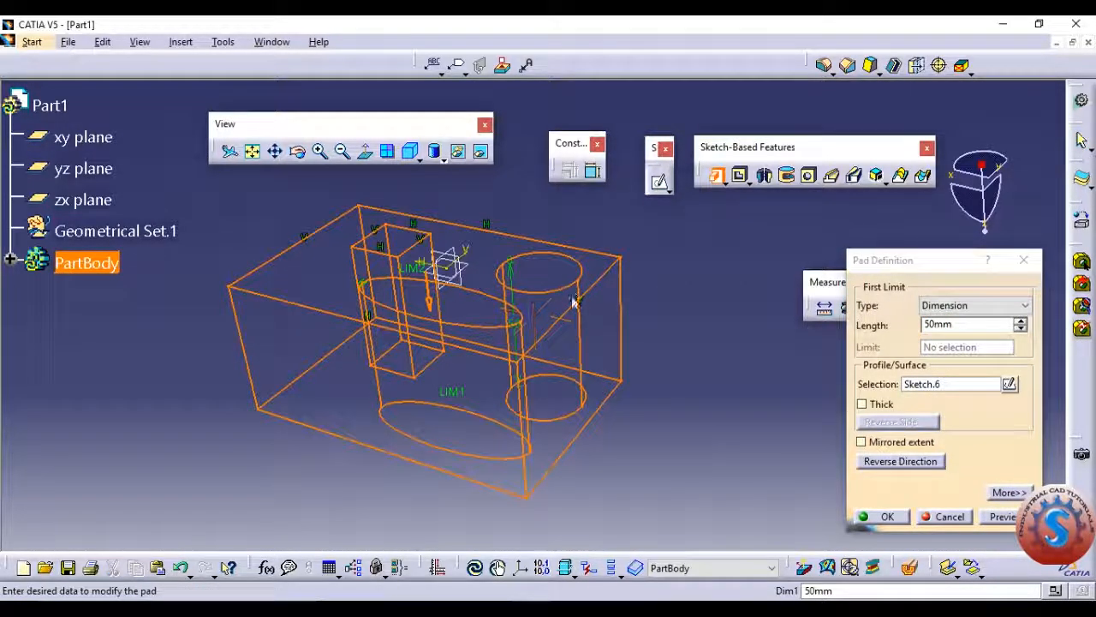
click(1002, 517)
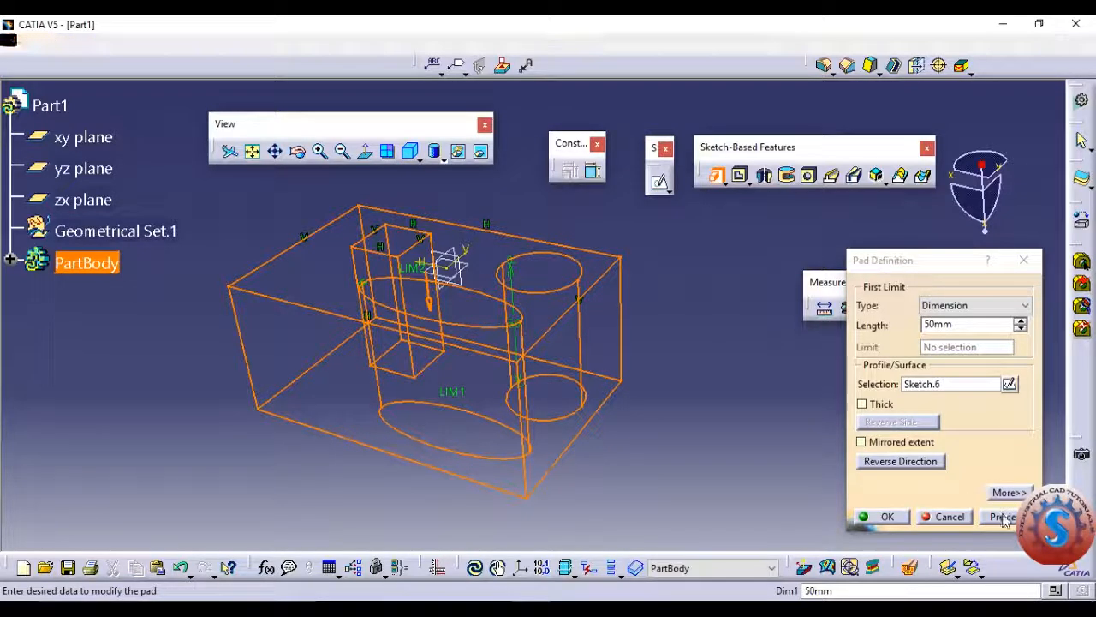
middle_drag(457, 382, 480, 389)
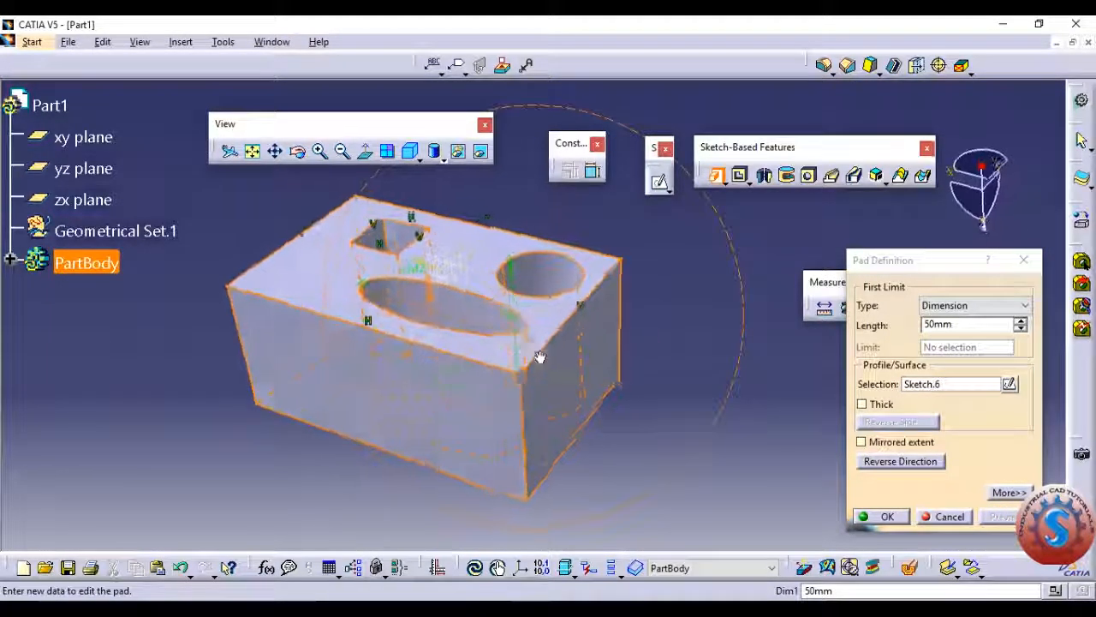
click(1025, 258)
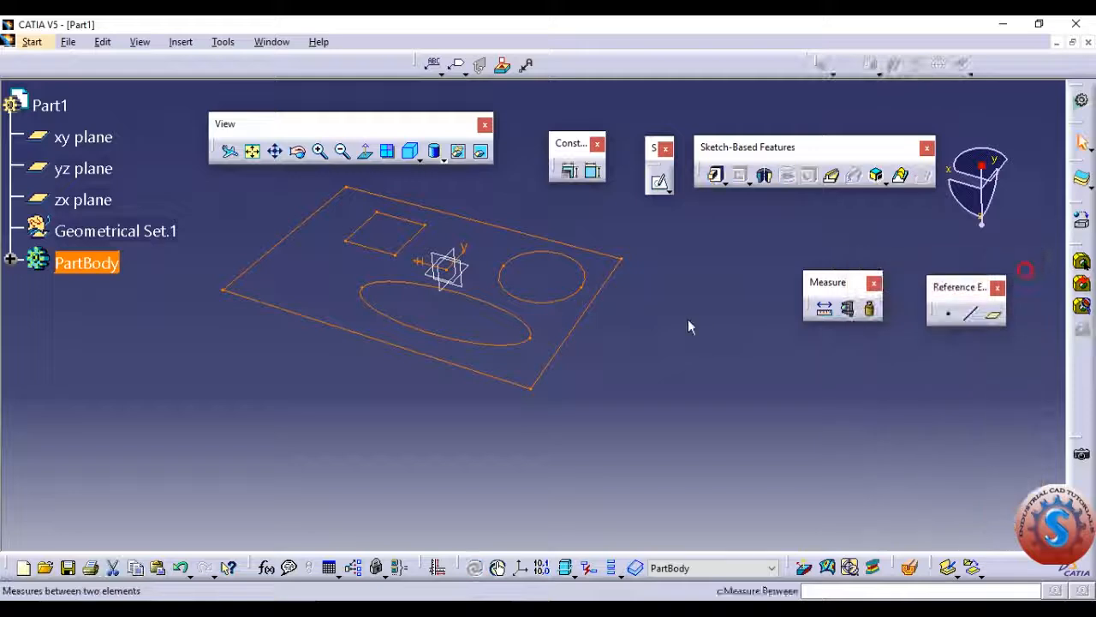
Begin a multi-pad from the sketch and extend the circular domain to both sides of the sketch plane, about 60 mm in total.
click(726, 183)
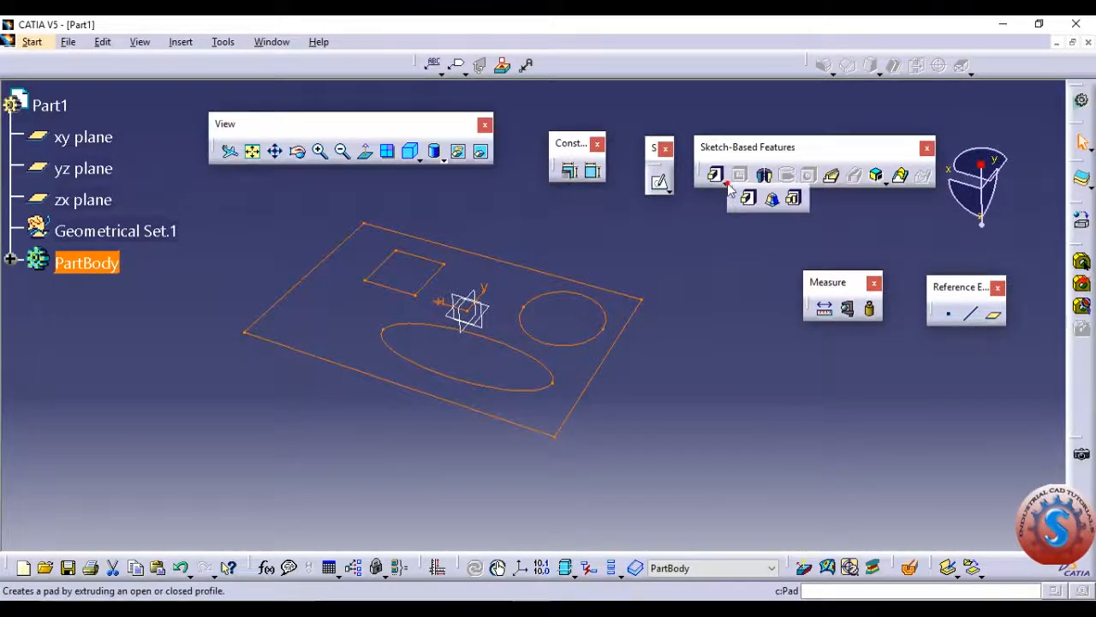
click(795, 199)
mouse_move(615, 386)
middle_down()
mouse_move(591, 287)
mouse_move(577, 362)
mouse_move(367, 318)
middle_up()
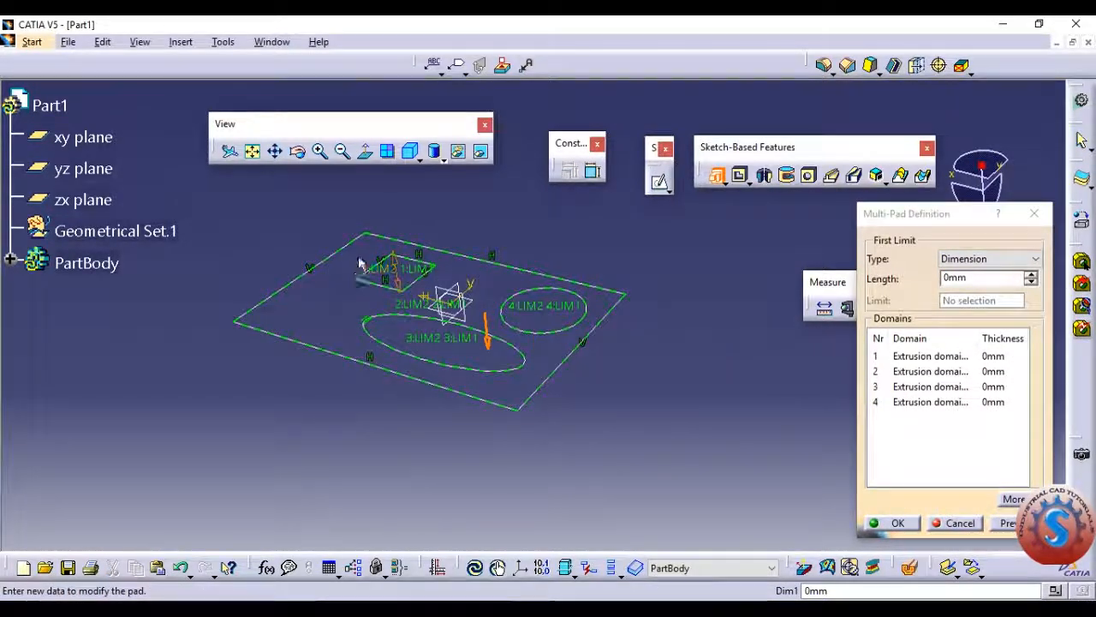
click(544, 292)
text(-1)
key(Return)
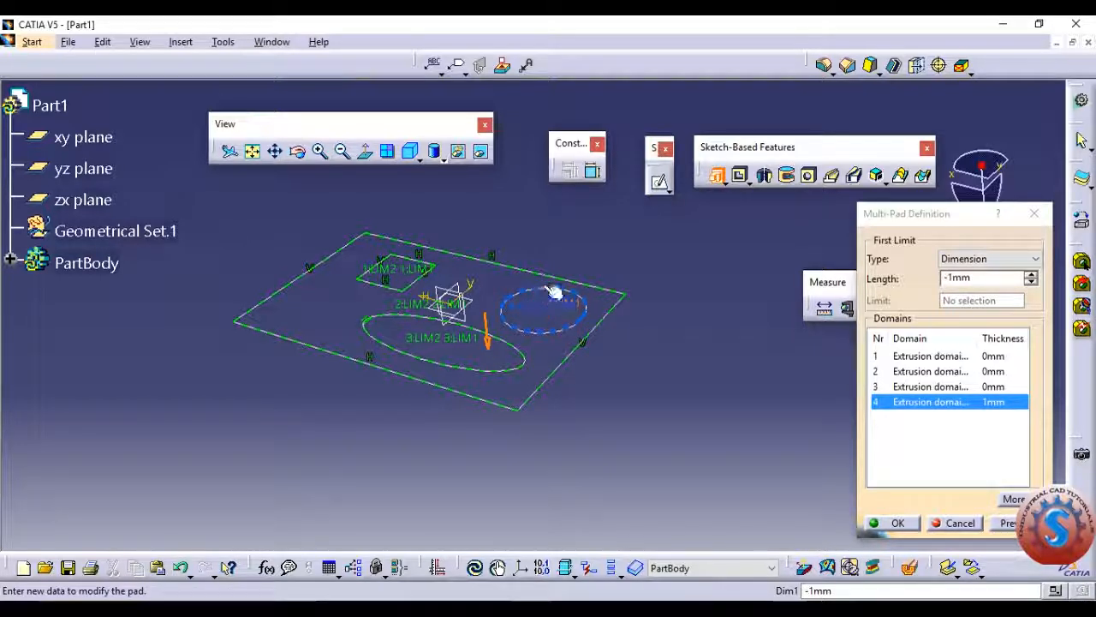
drag(541, 305, 539, 214)
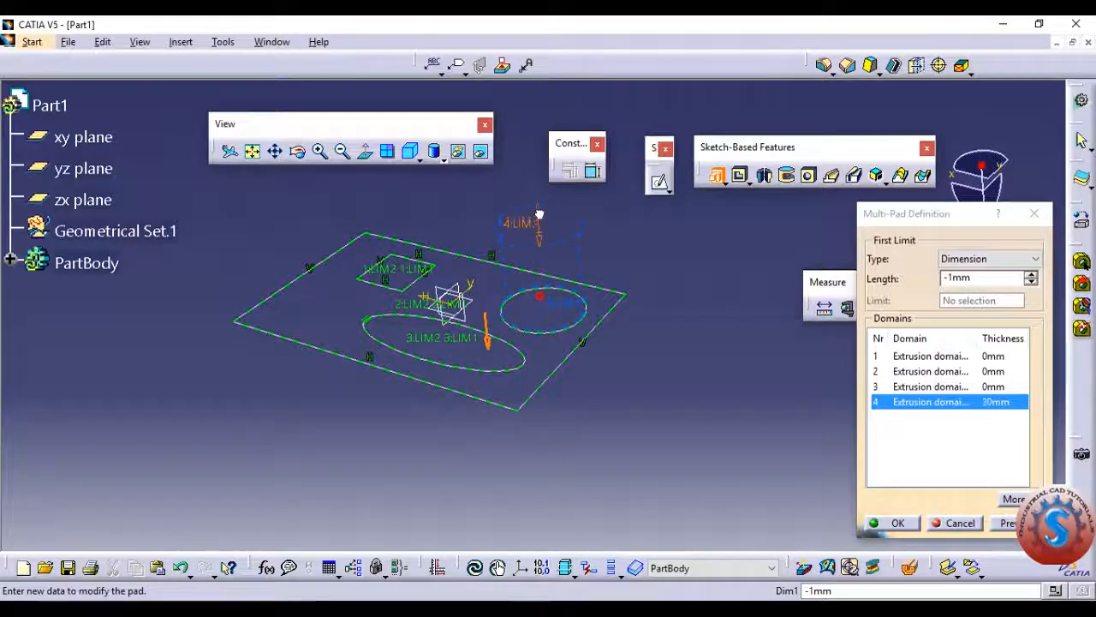
drag(543, 310, 545, 389)
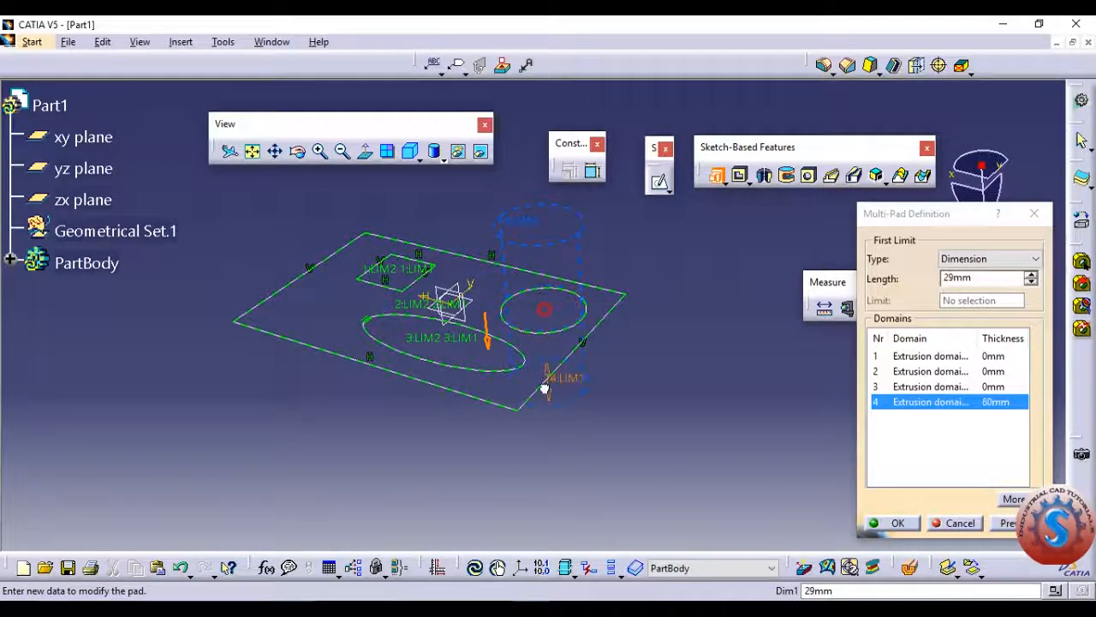
Extend the square domain to a total thickness of about 47 mm and the elliptical domain to about 48 mm.
click(401, 272)
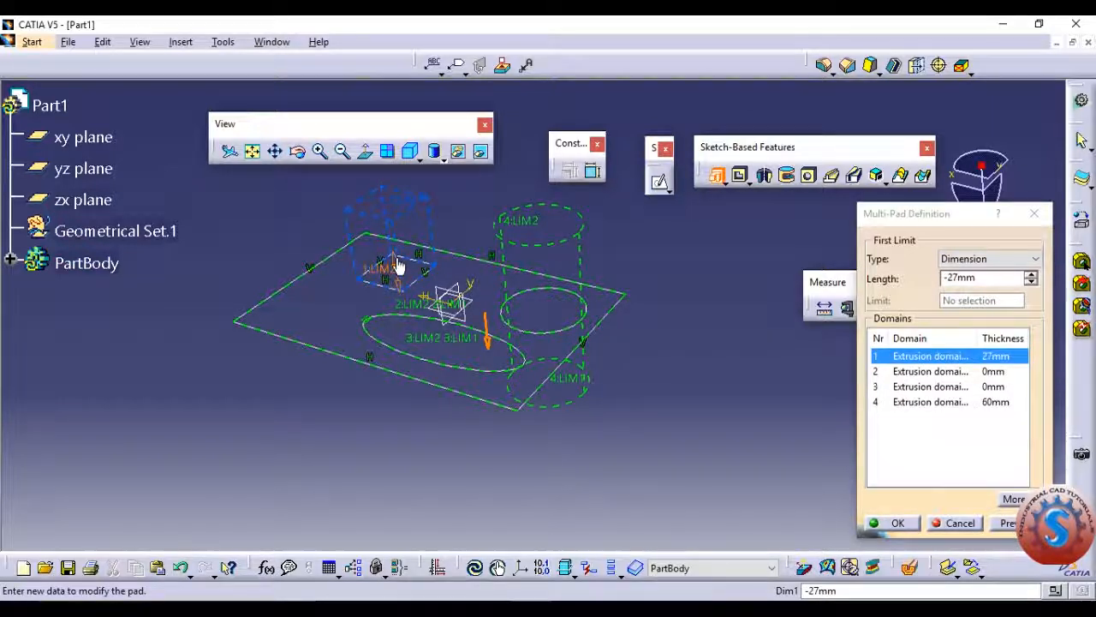
drag(393, 277, 455, 374)
click(438, 346)
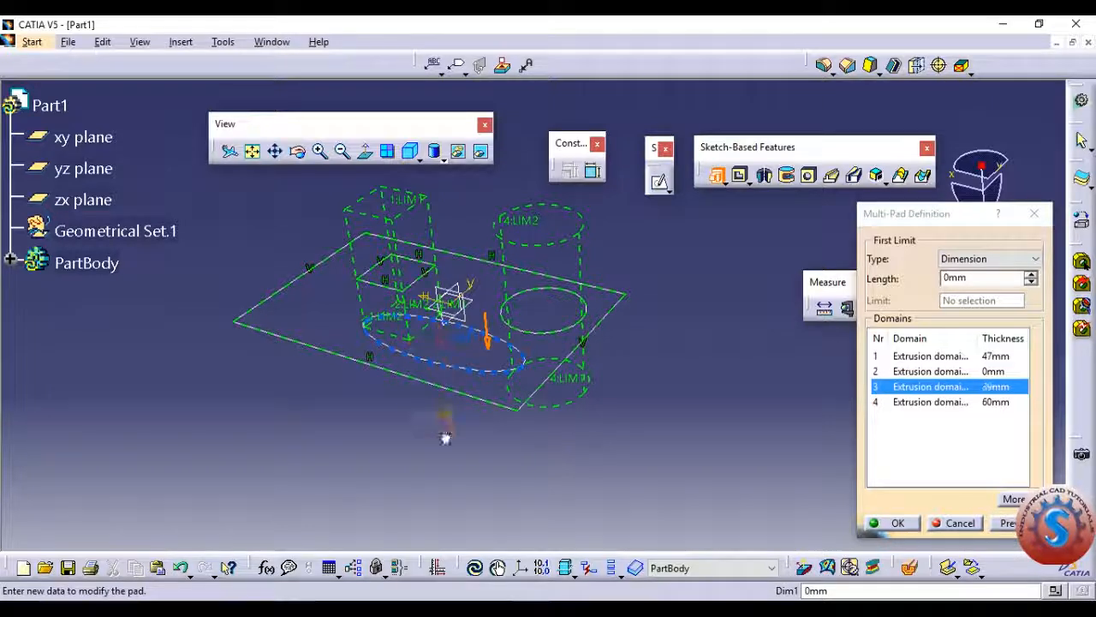
drag(445, 327, 433, 301)
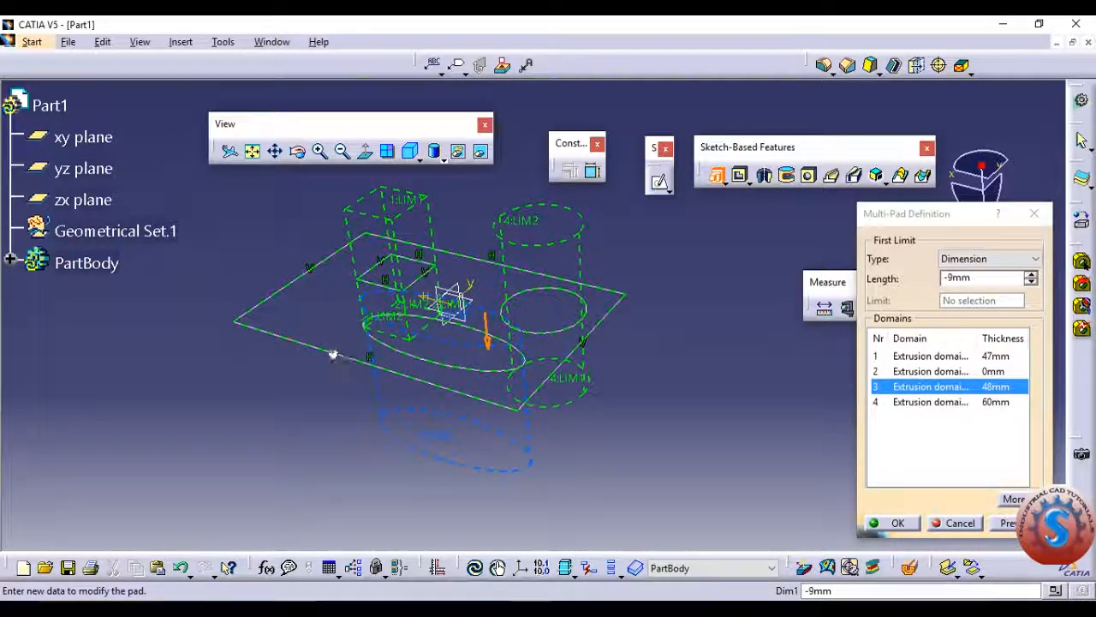
Reverse the multi-pad's extrusion direction, preview the result and create the feature.
click(938, 403)
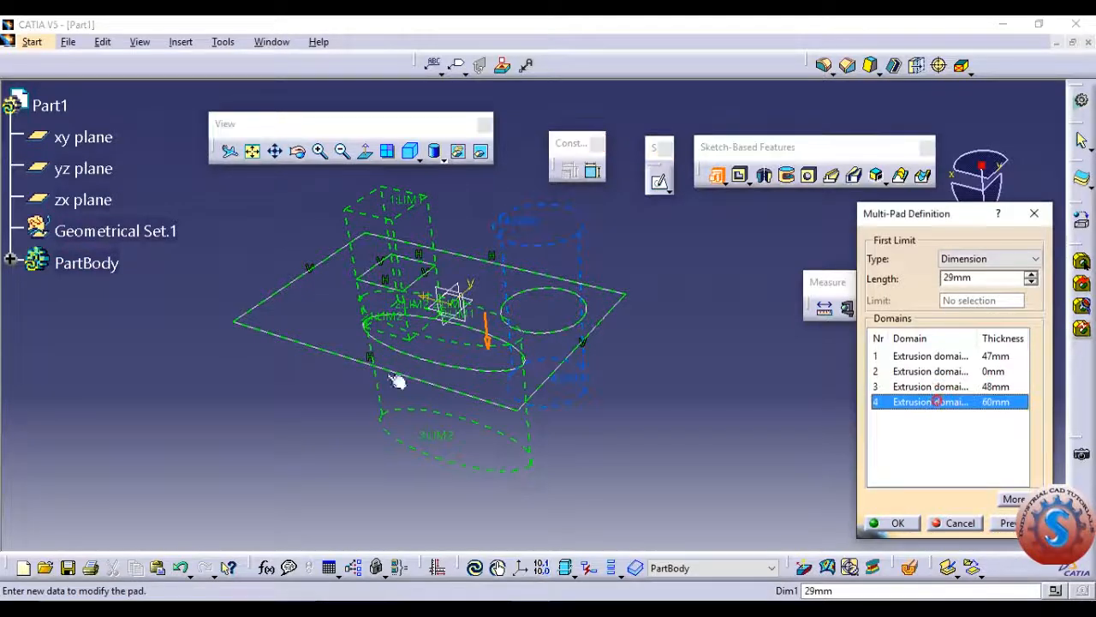
click(328, 350)
click(489, 339)
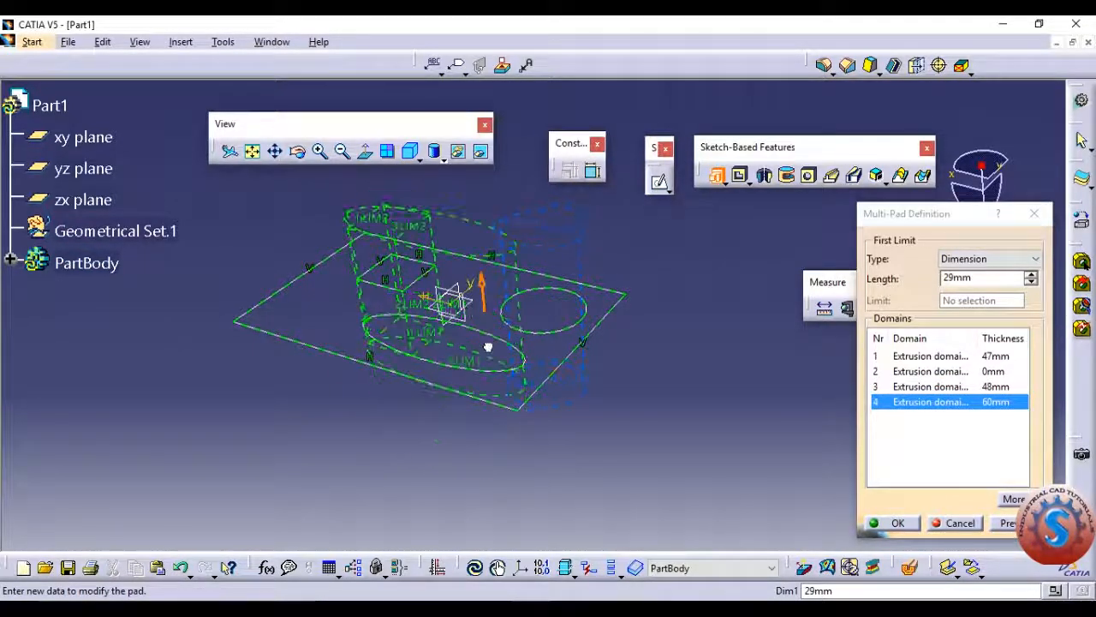
click(997, 526)
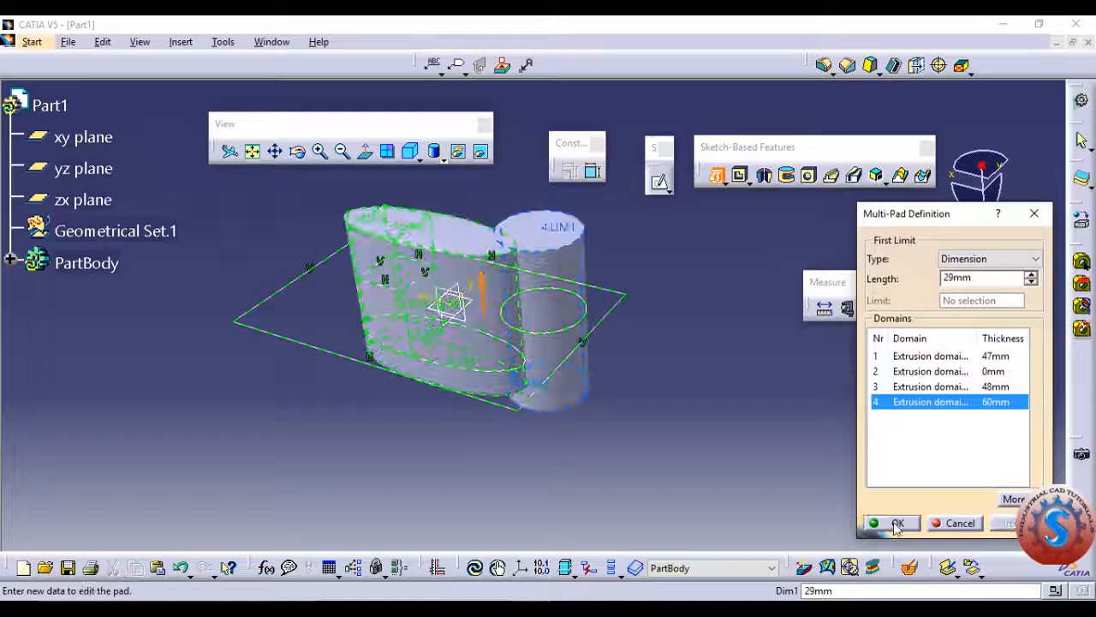
click(895, 524)
Inspect the created multi-pad and undo it, returning to the bare sketch.
click(707, 321)
mouse_move(707, 320)
middle_down()
mouse_move(505, 445)
mouse_move(746, 372)
mouse_move(687, 379)
mouse_move(709, 294)
mouse_move(778, 338)
mouse_move(728, 400)
middle_up()
key(ctrl+z)
key(ctrl+z)
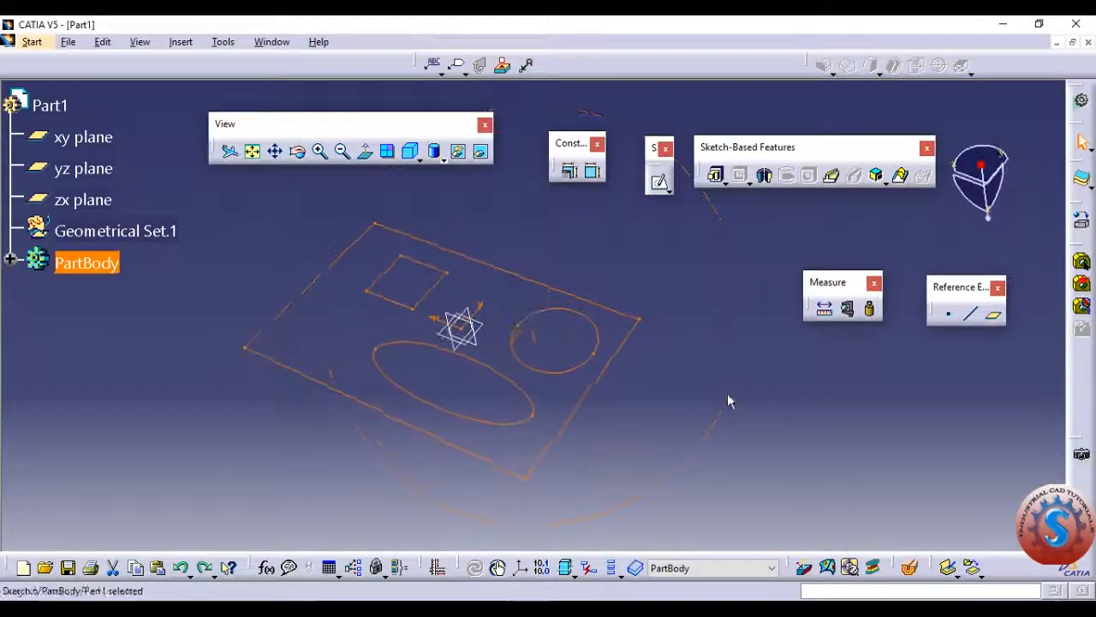
Start a new multi-pad from the same sketch and try a first limit length of 50 mm with no domain selected.
click(741, 180)
click(775, 200)
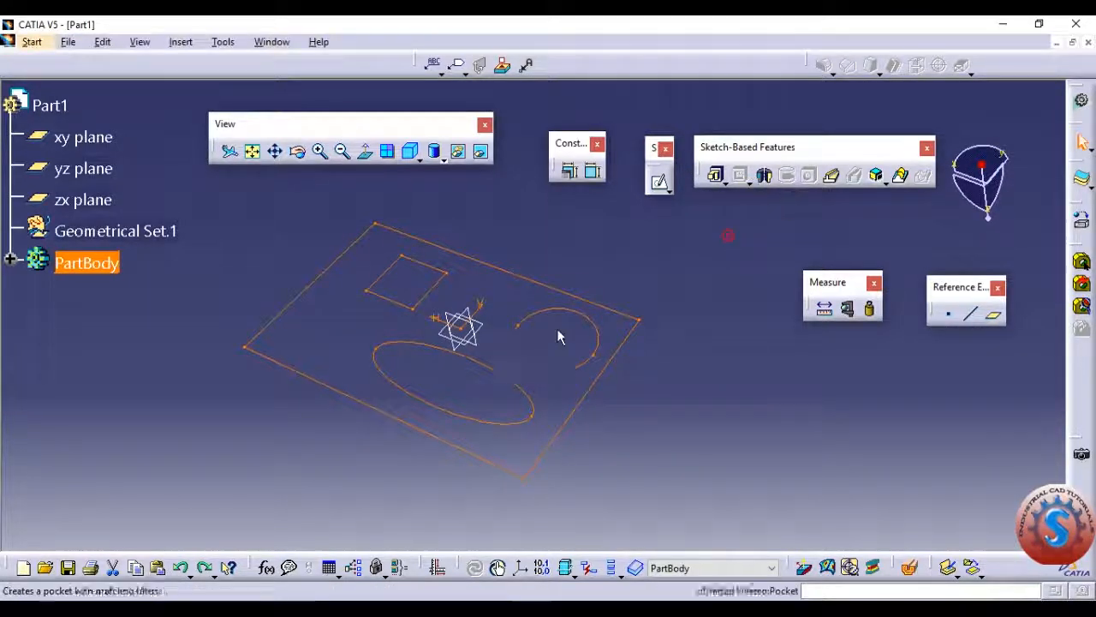
mouse_move(631, 343)
middle_down()
mouse_move(607, 299)
mouse_move(590, 335)
middle_up()
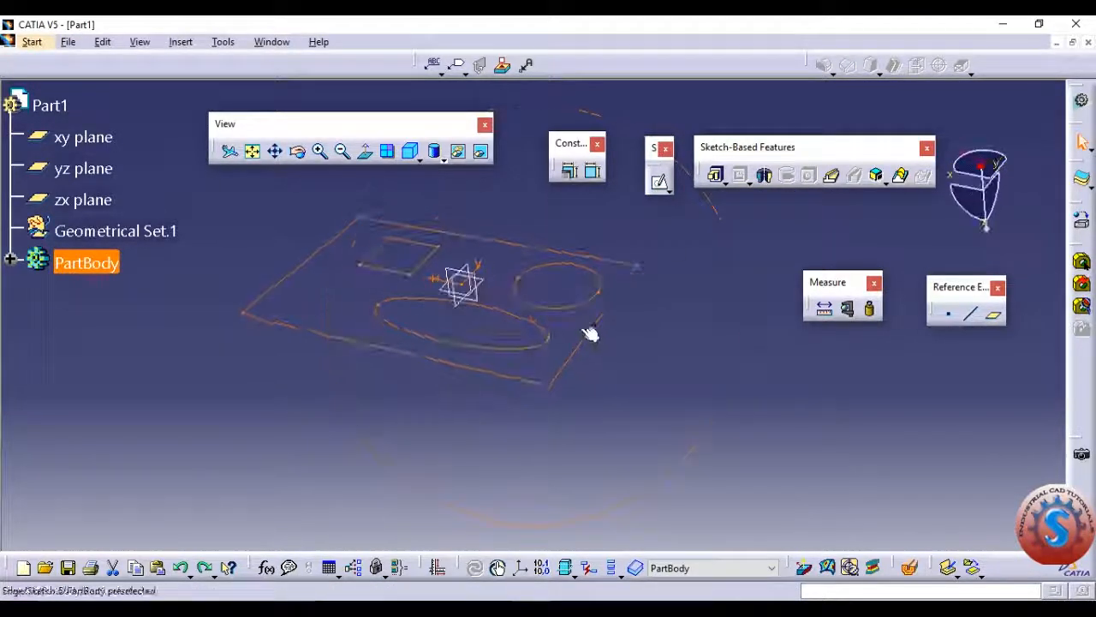
click(718, 176)
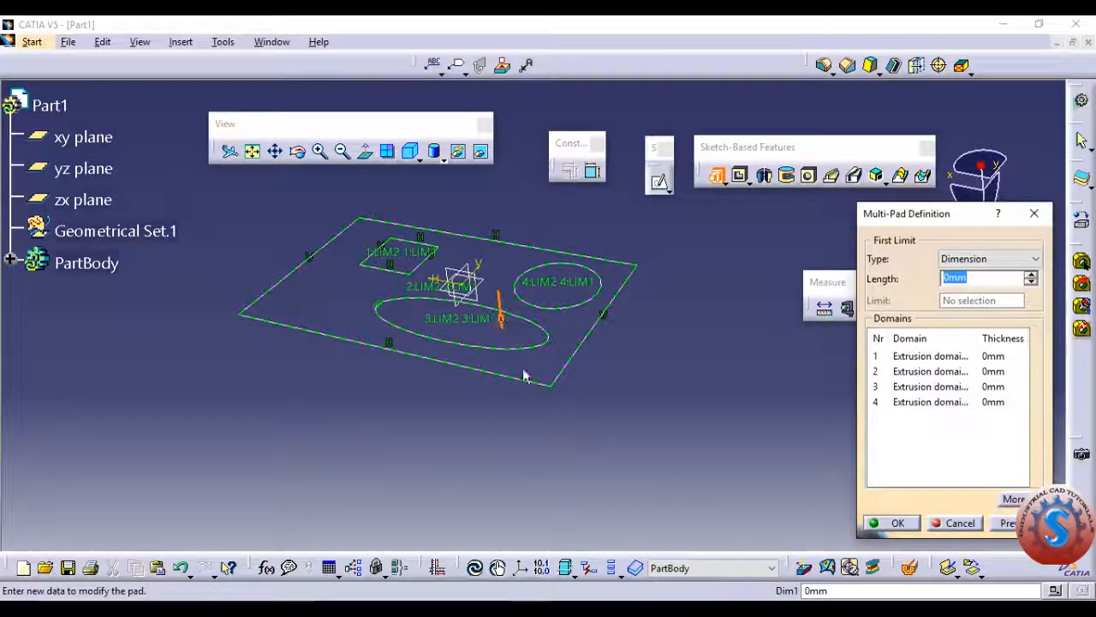
double_click(948, 279)
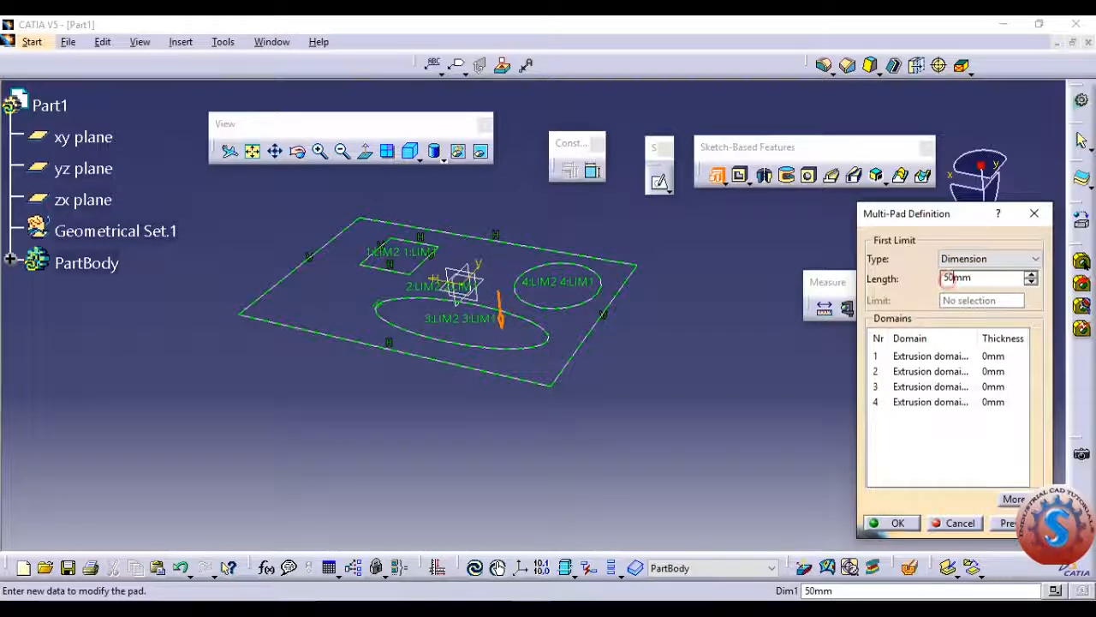
key(Return)
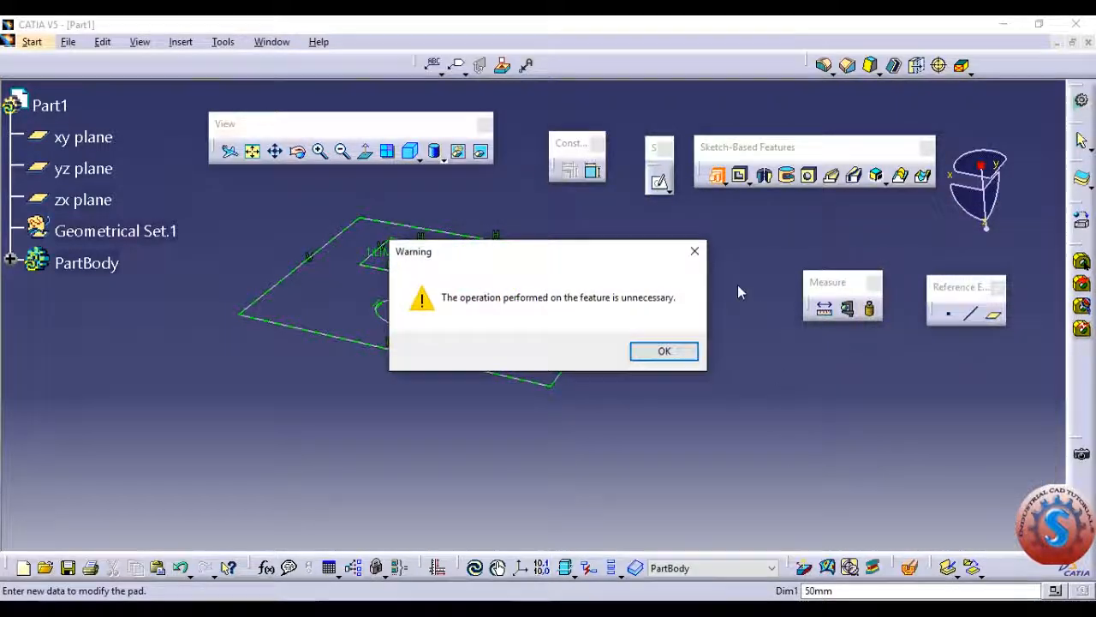
click(658, 355)
Reverse the multi-pad direction and extend the outer rectangular domain about 26 mm below the sketch plane, keeping the Dimension limit type.
click(972, 259)
click(966, 274)
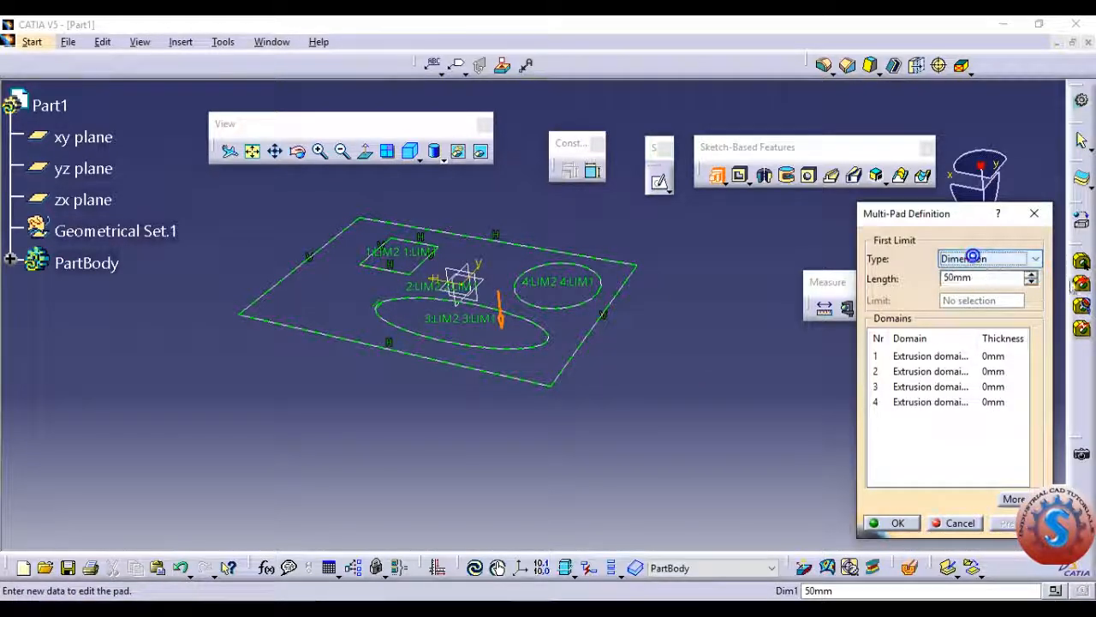
click(504, 319)
drag(451, 284, 446, 350)
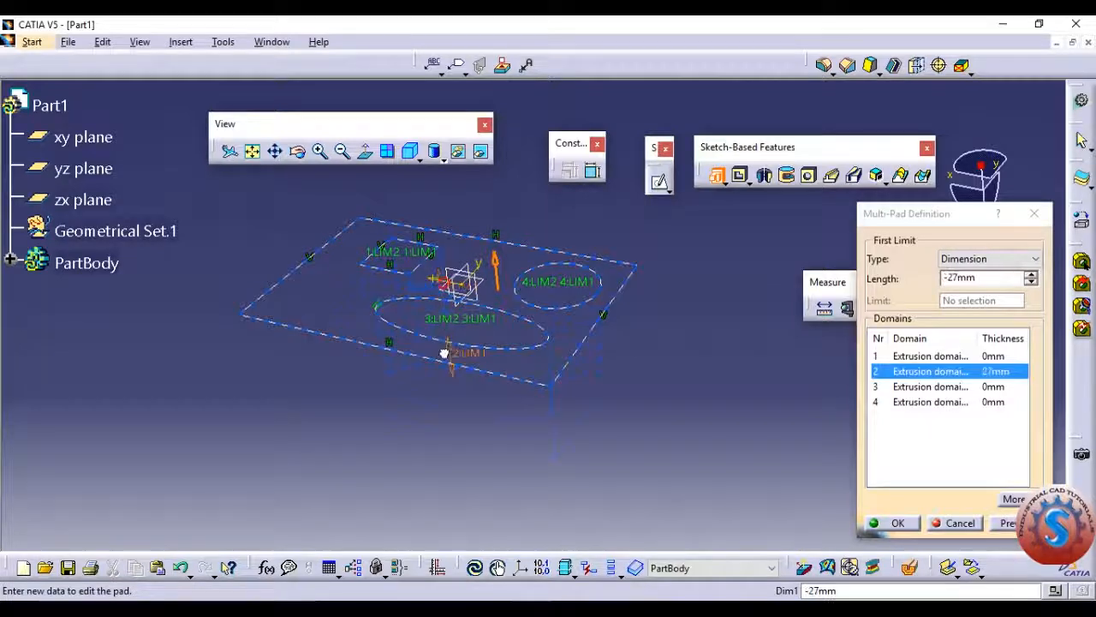
Extend the square domain about 32 mm and the circular domain about 17 mm above the sketch plane.
drag(406, 254, 399, 213)
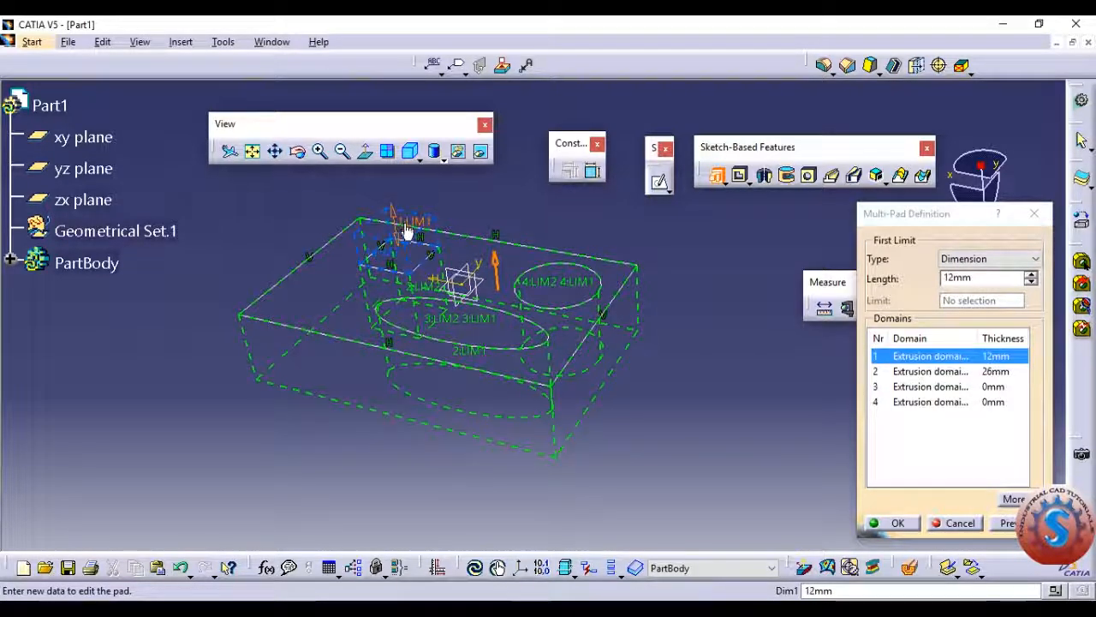
drag(396, 225, 393, 175)
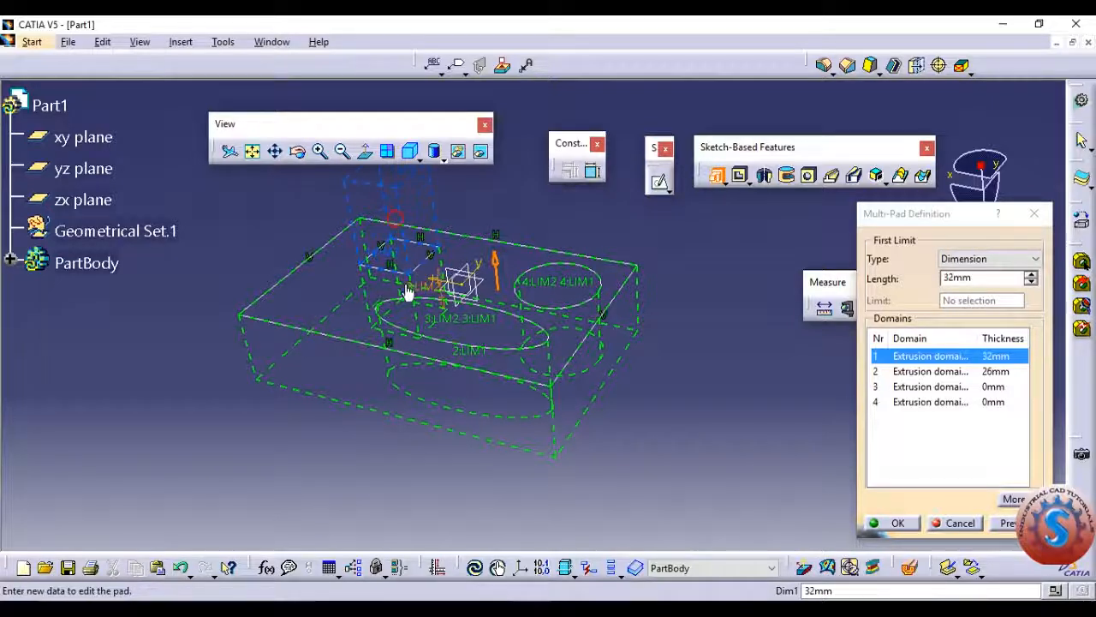
drag(549, 289, 560, 241)
middle_drag(613, 290, 548, 217)
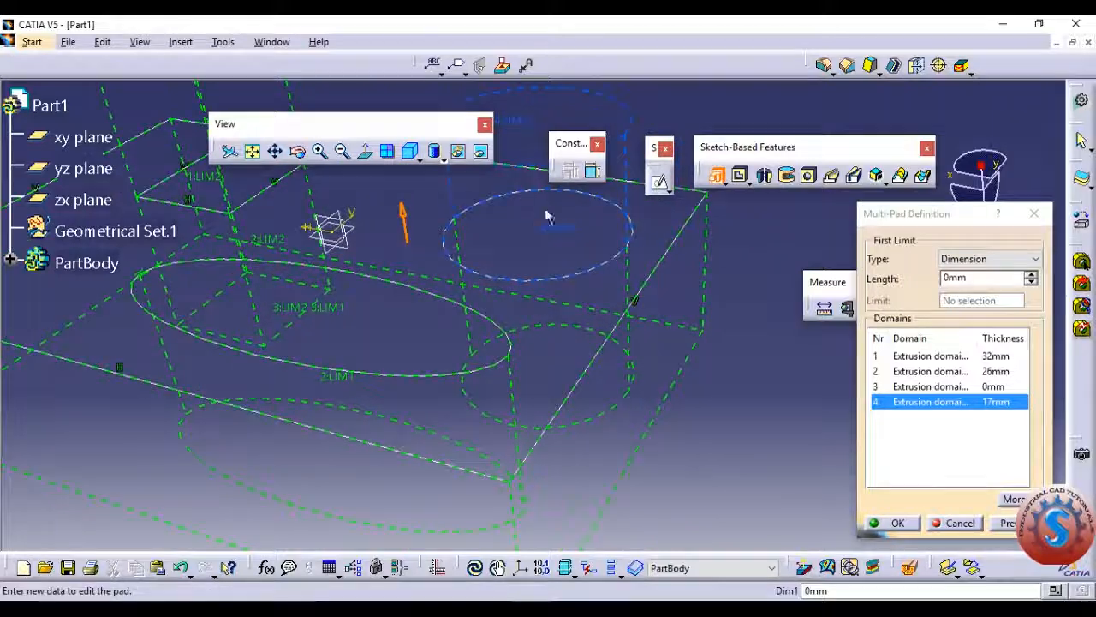
Adjust the outer rectangular domain to about 27 mm, extend the elliptical domain about 13 mm above the sketch plane, and create the multi-pad.
mouse_move(321, 386)
mouse_down()
mouse_move(320, 465)
mouse_move(312, 377)
mouse_up()
drag(310, 313, 301, 218)
click(891, 522)
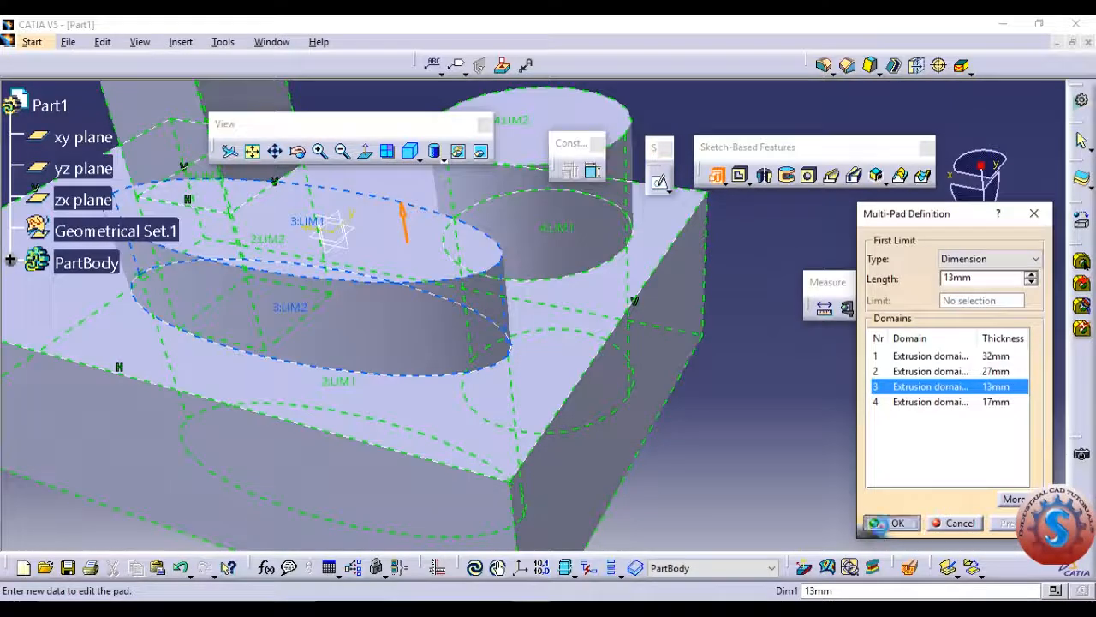
click(698, 368)
middle_drag(709, 406, 482, 271)
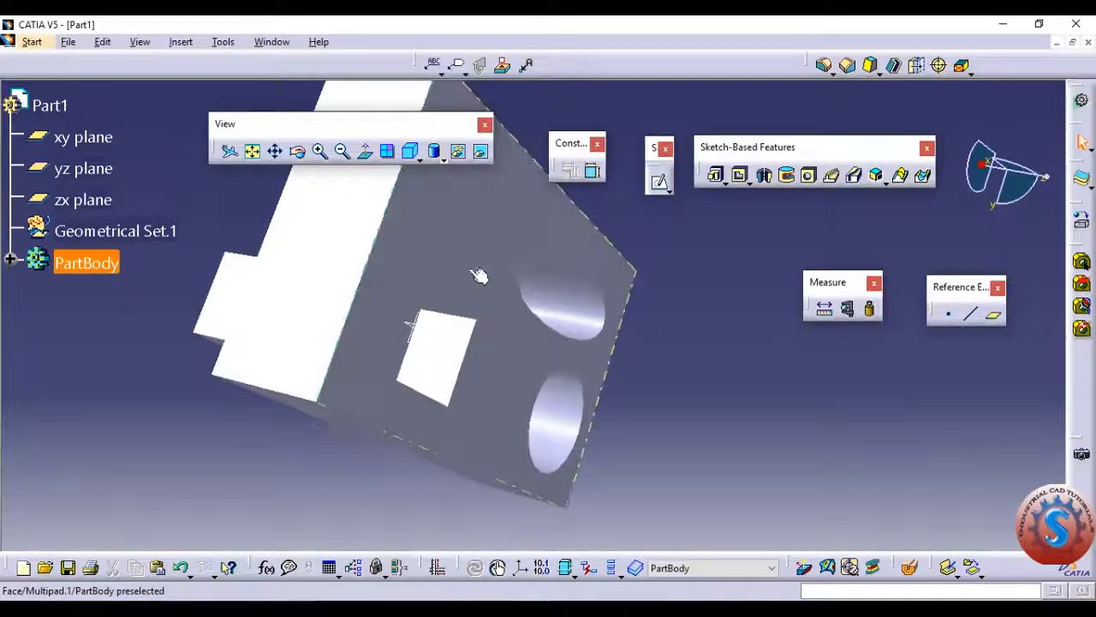
middle_drag(632, 342, 707, 331)
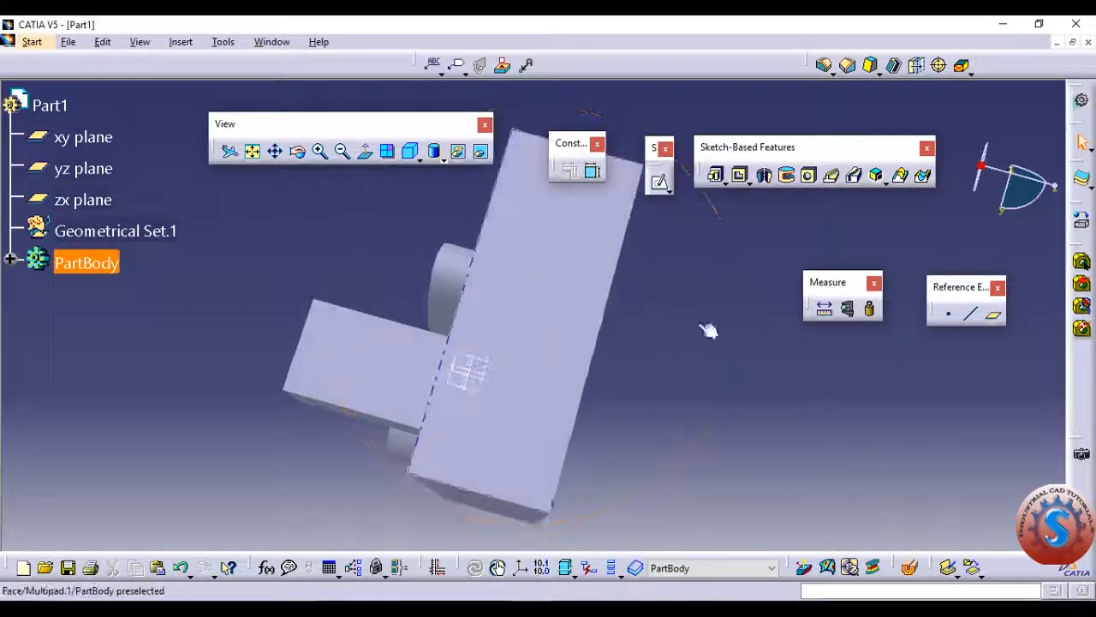
click(720, 180)
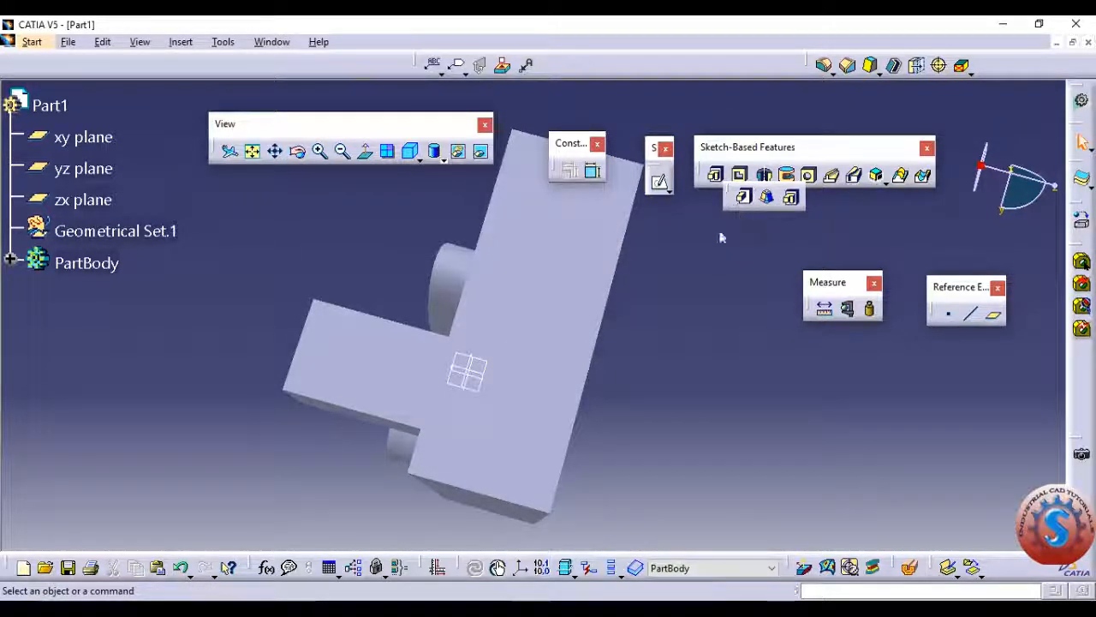
click(718, 179)
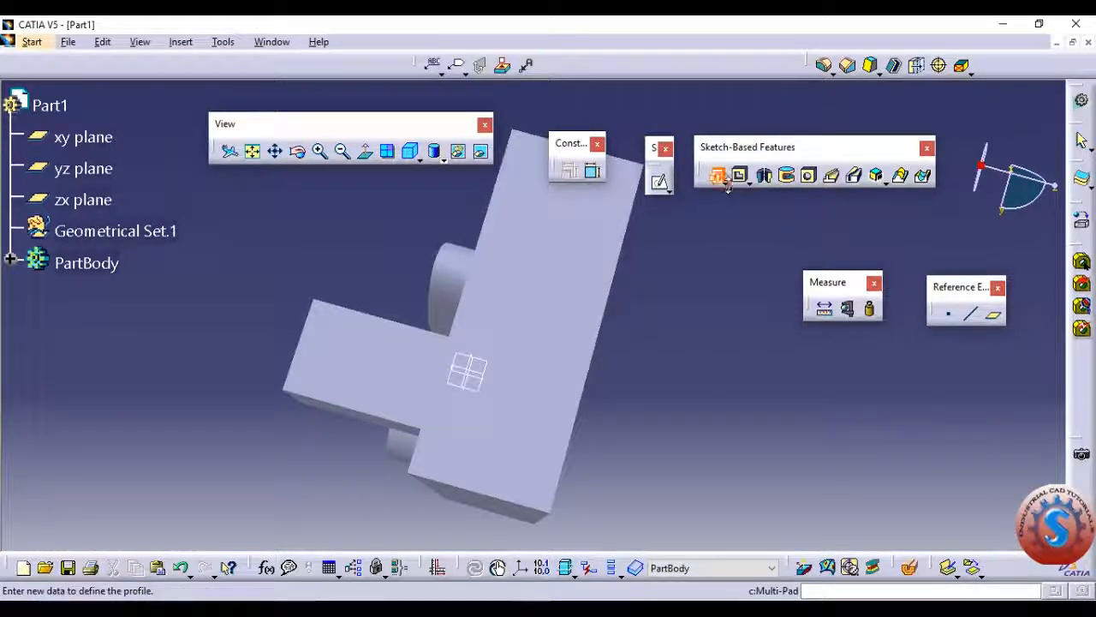
click(710, 208)
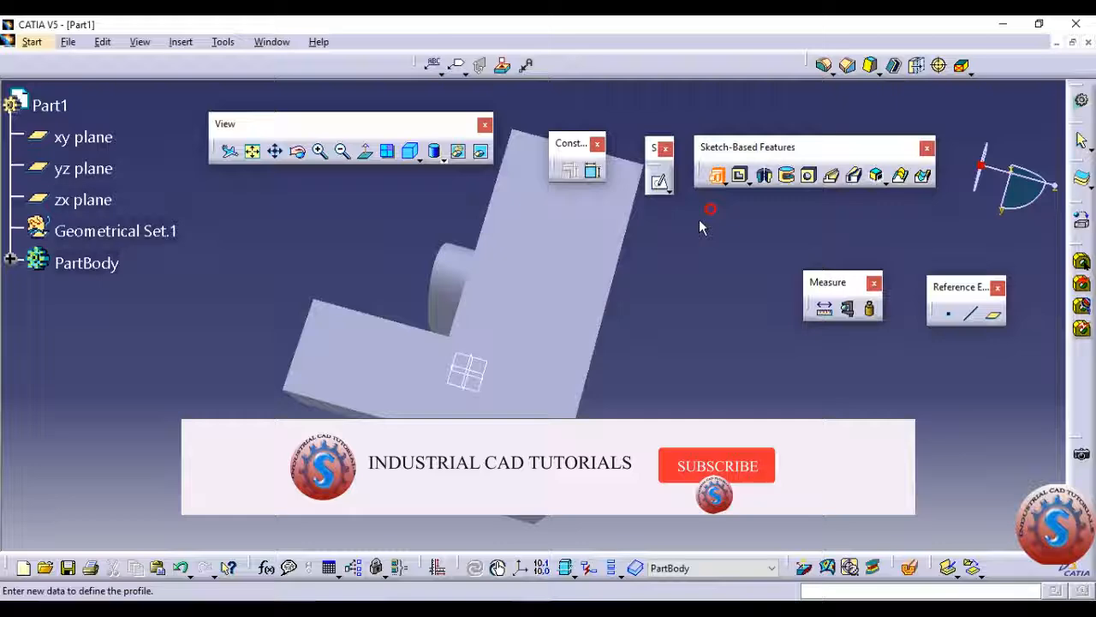
middle_drag(712, 225, 560, 367)
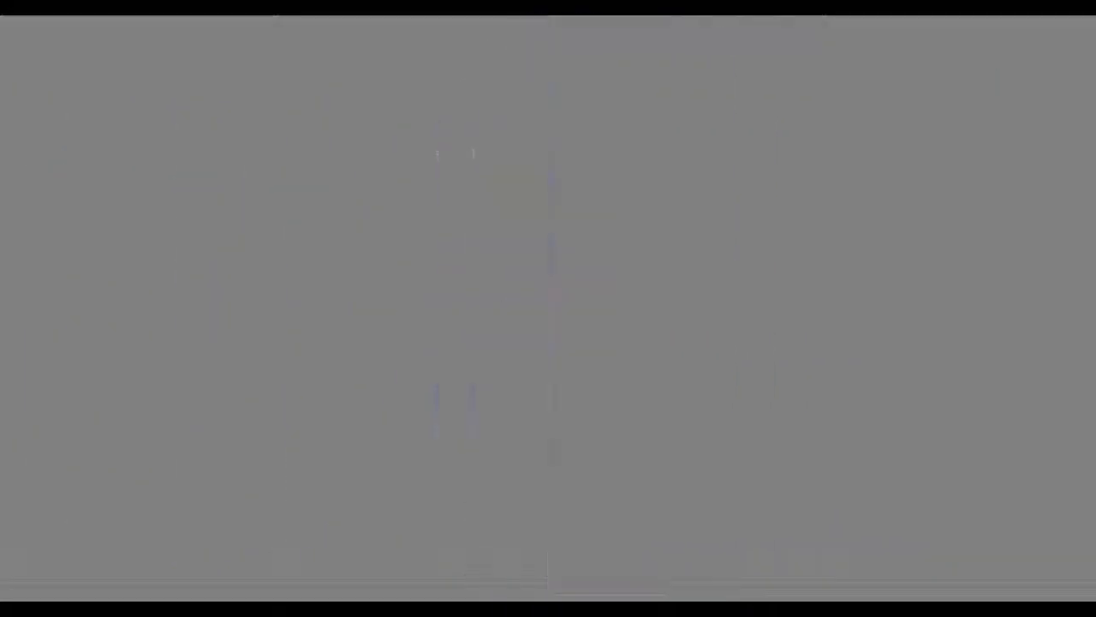